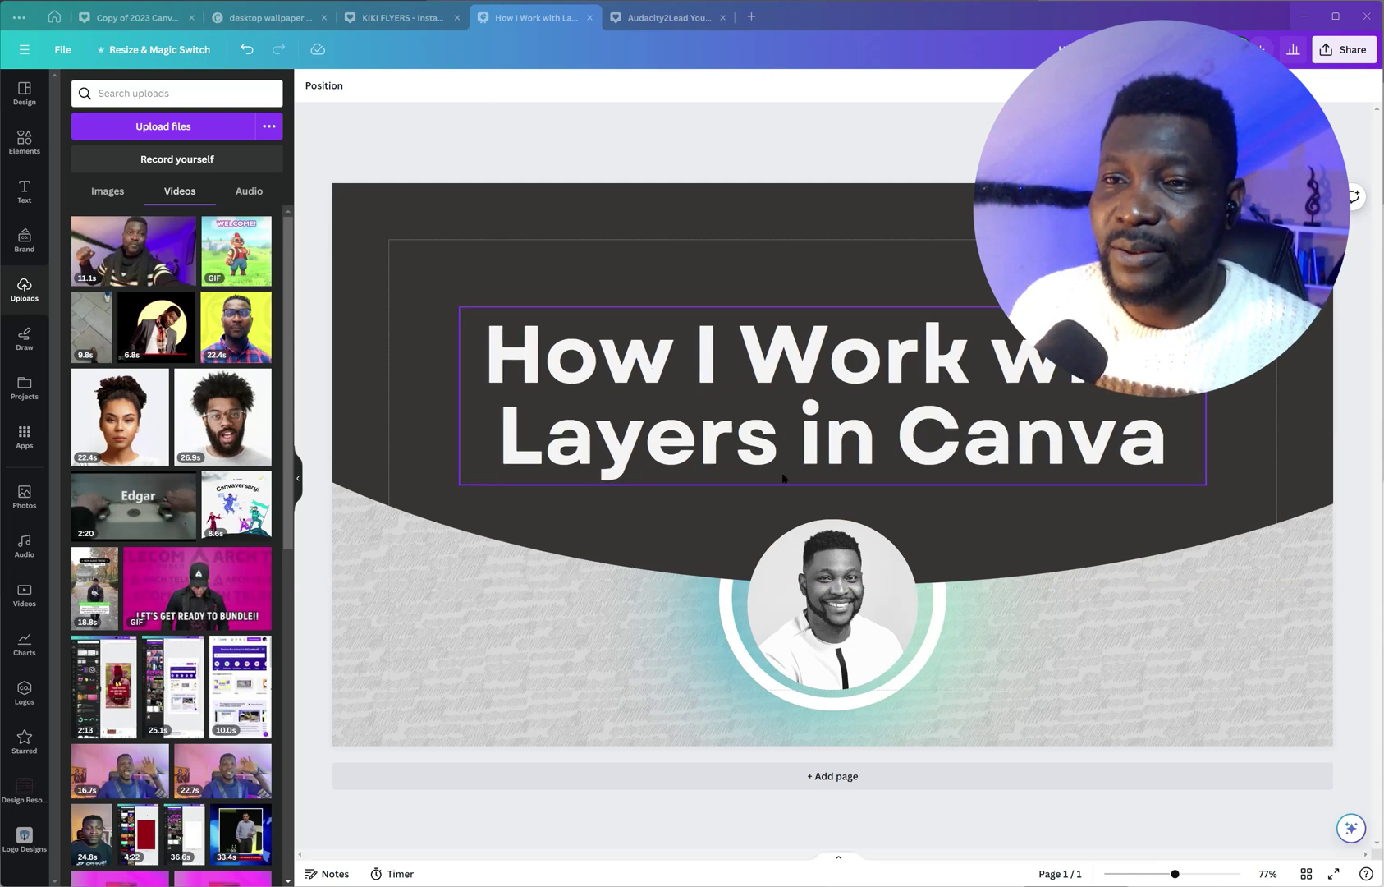
# Pull the portrait photo up-left and the teal ring right so they no longer overlap
pyautogui.moveTo(775, 402); pyautogui.dragTo(781, 319)
pyautogui.moveTo(829, 607); pyautogui.dragTo(673, 508)
pyautogui.moveTo(946, 612); pyautogui.dragTo(1101, 645)
pyautogui.moveTo(592, 649); pyautogui.dragTo(645, 663)
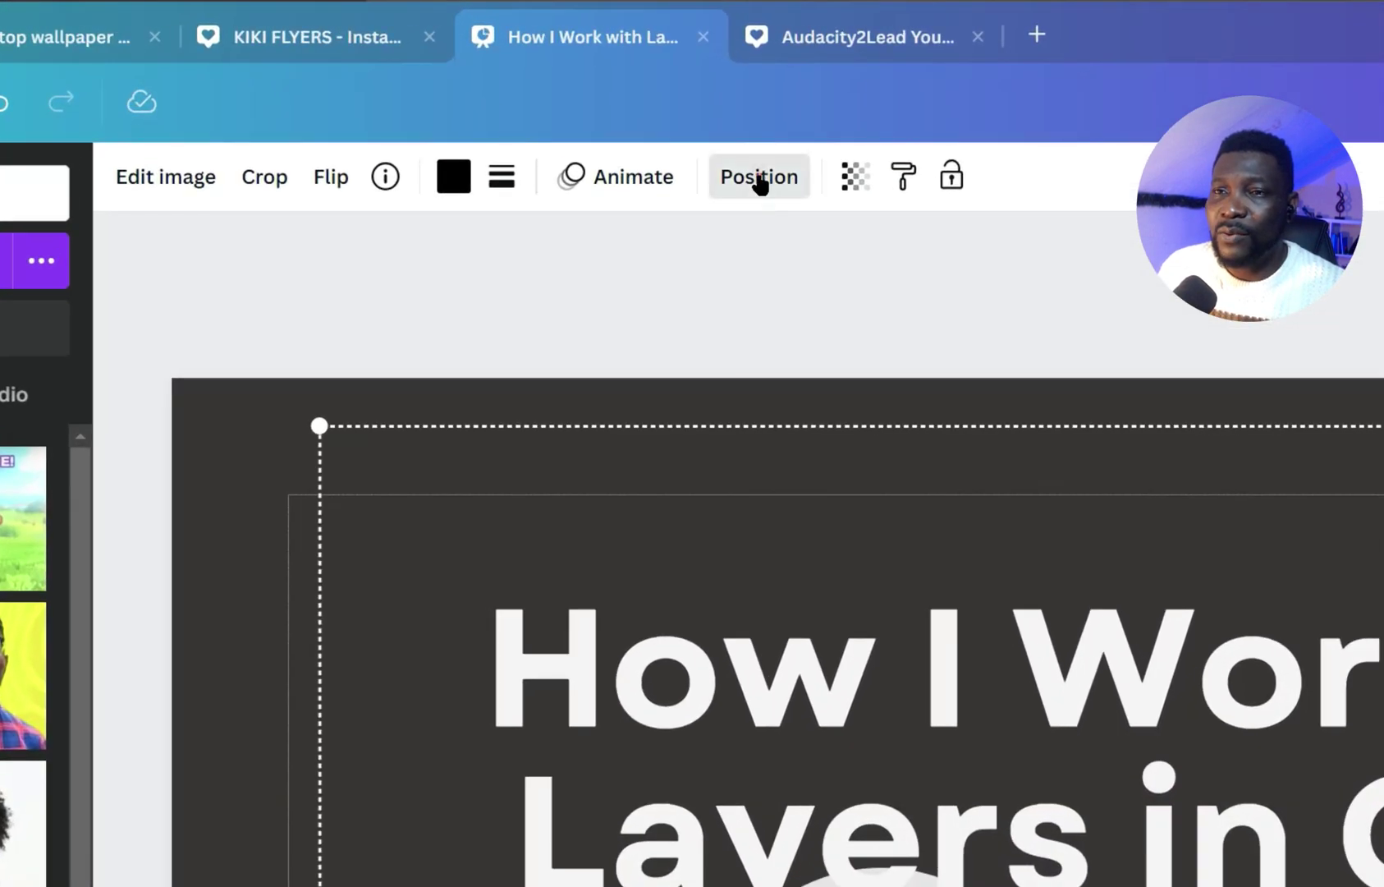
# Open the Layers list, compare the Overlapping and All views, and select the frame group layer
pyautogui.click(760, 182)
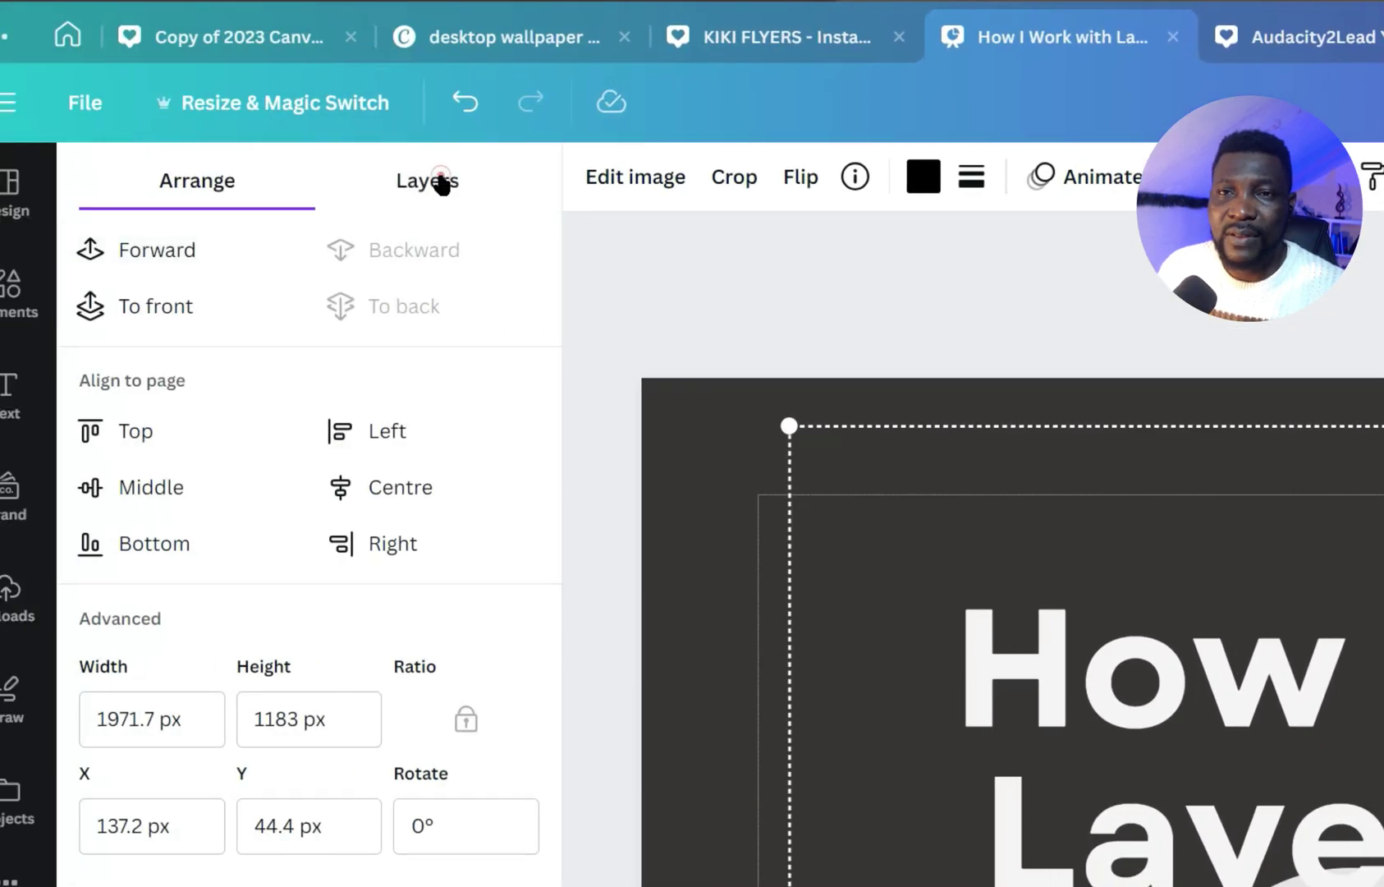
pyautogui.click(442, 182)
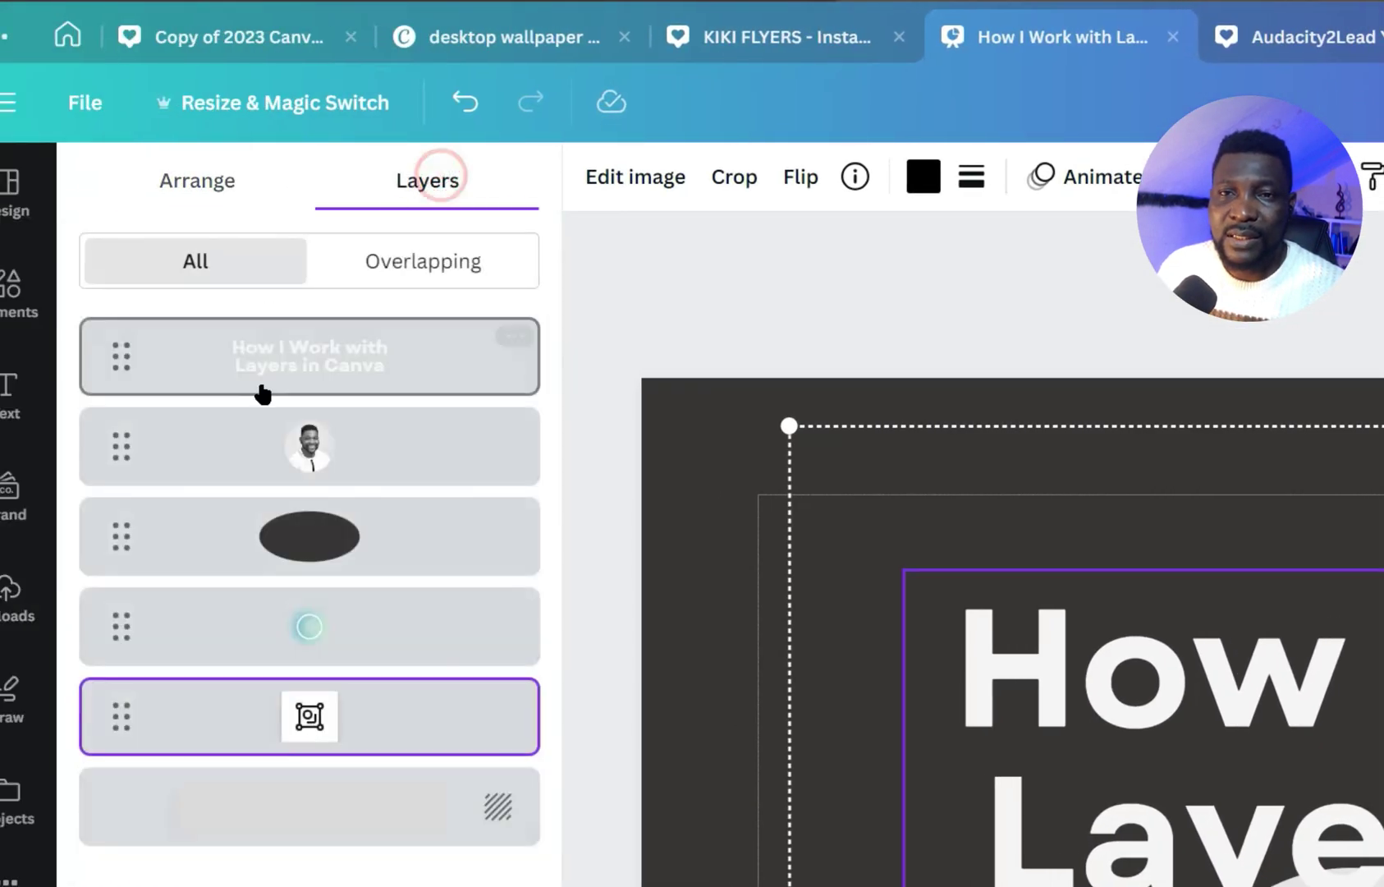
pyautogui.click(437, 250)
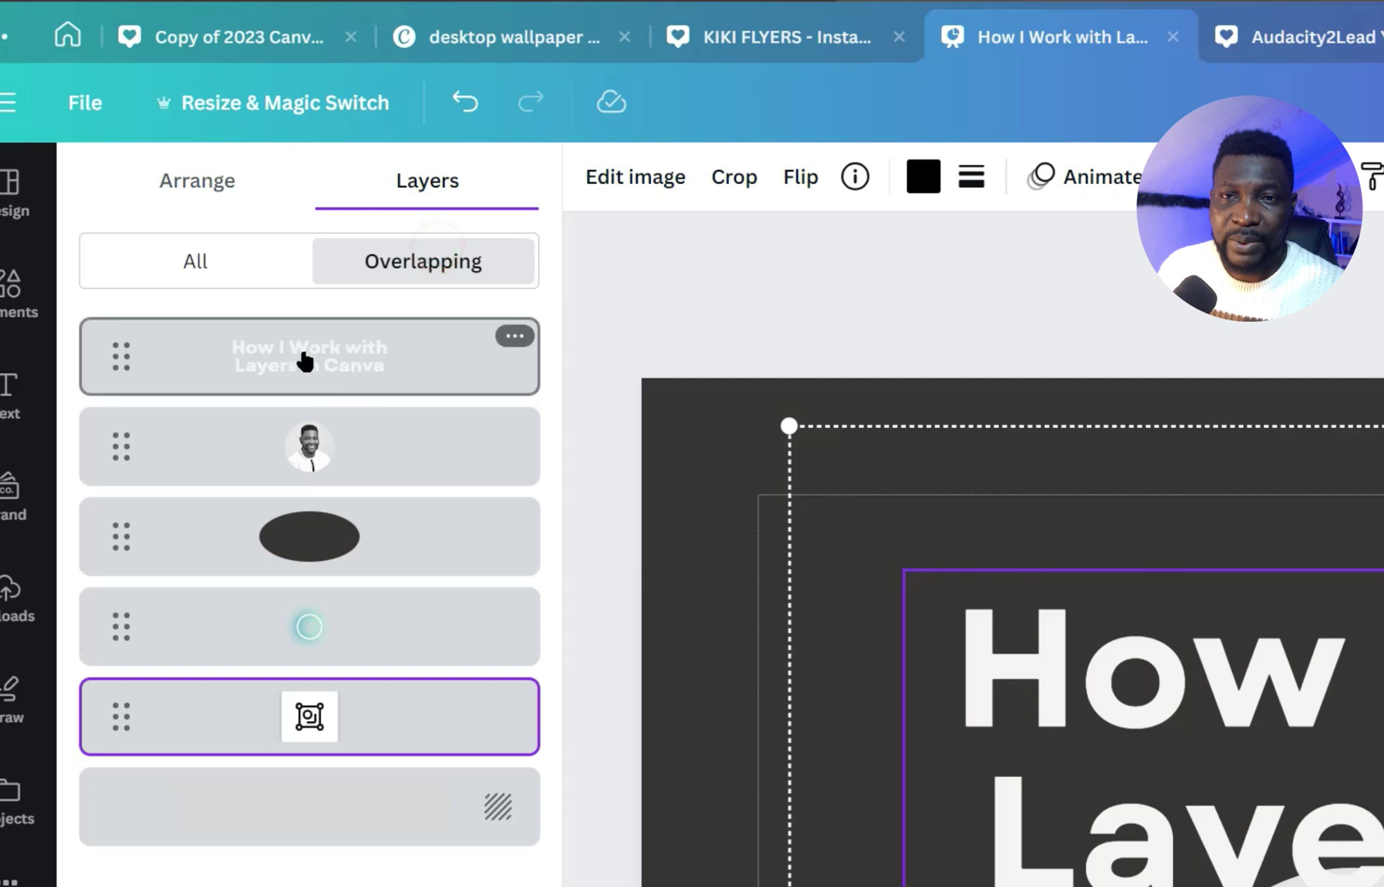
pyautogui.click(201, 251)
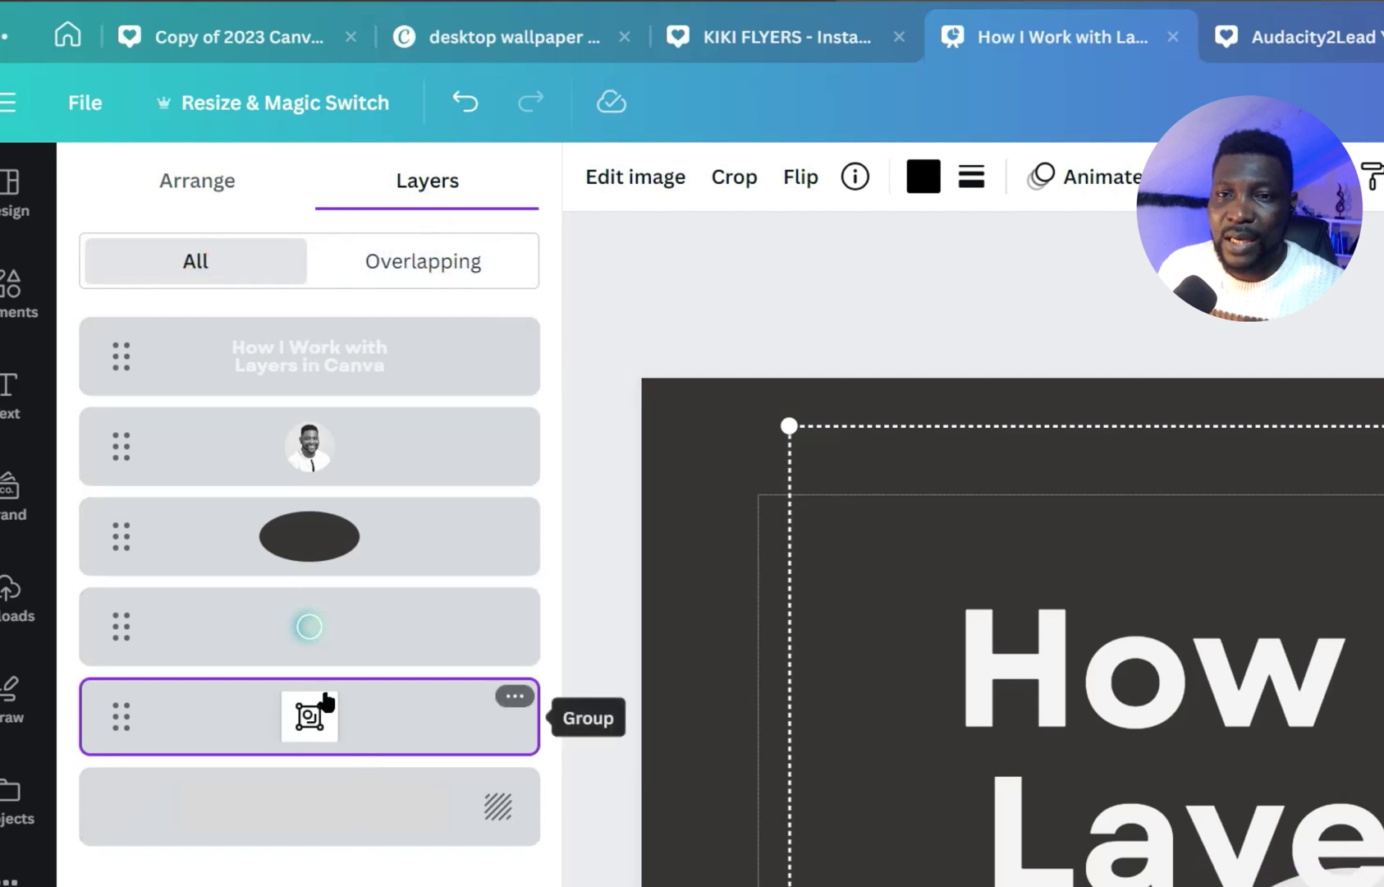
pyautogui.click(313, 809)
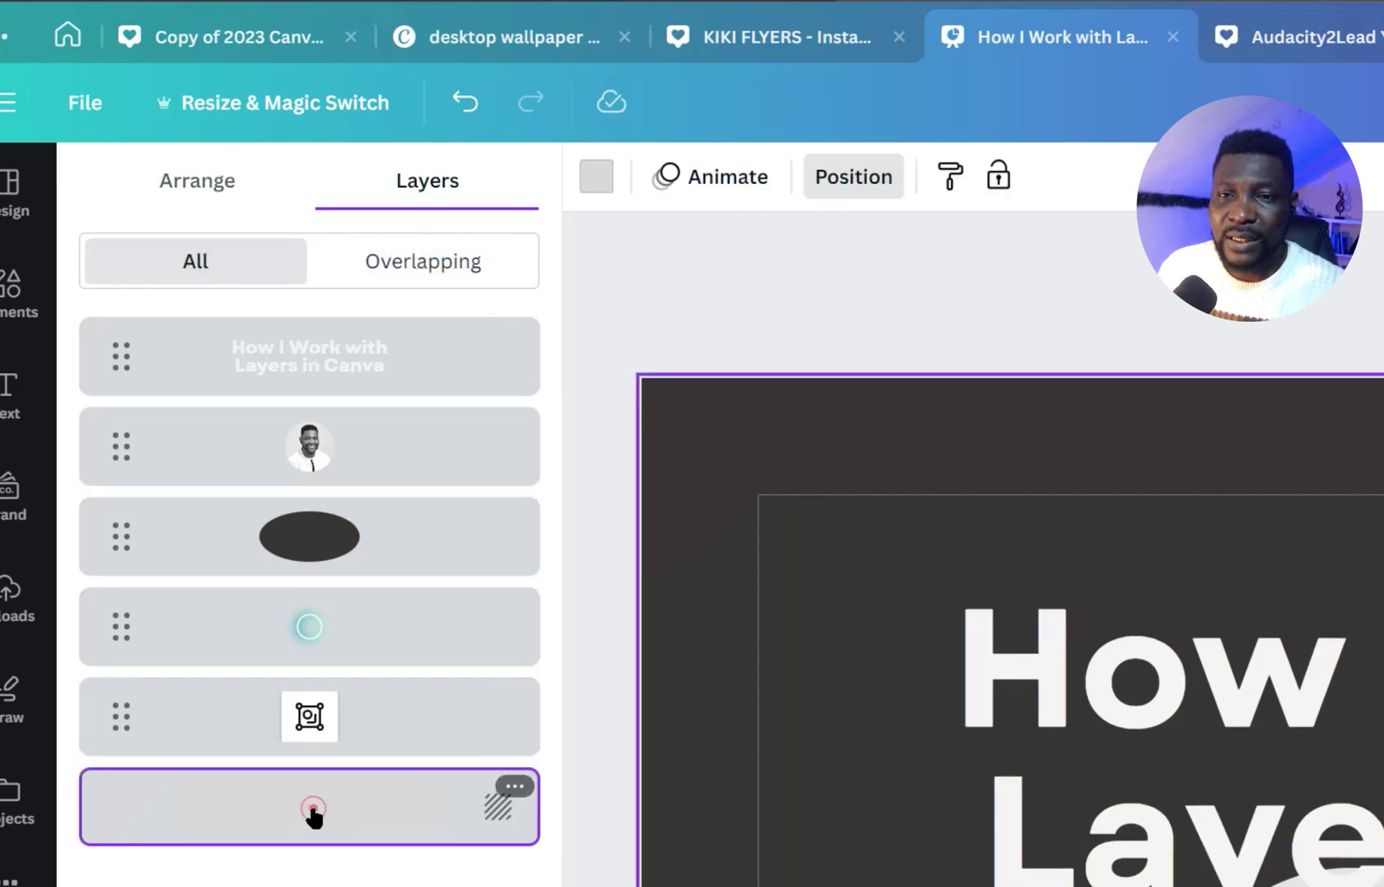
pyautogui.click(325, 718)
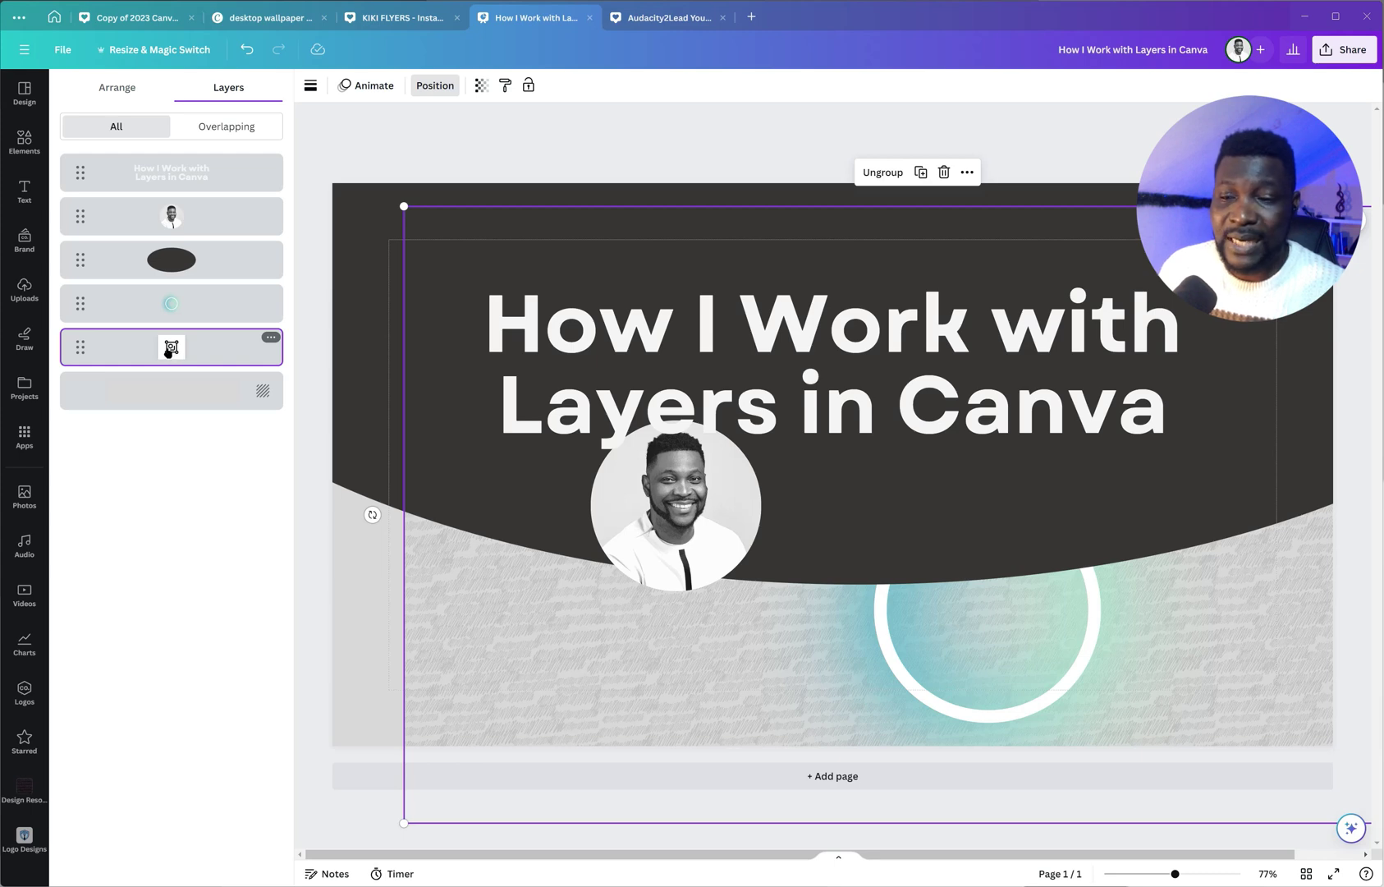
# Drag the frame group slightly up and to the left on the page
pyautogui.moveTo(169, 351); pyautogui.dragTo(672, 303)
pyautogui.moveTo(902, 195); pyautogui.dragTo(896, 187)
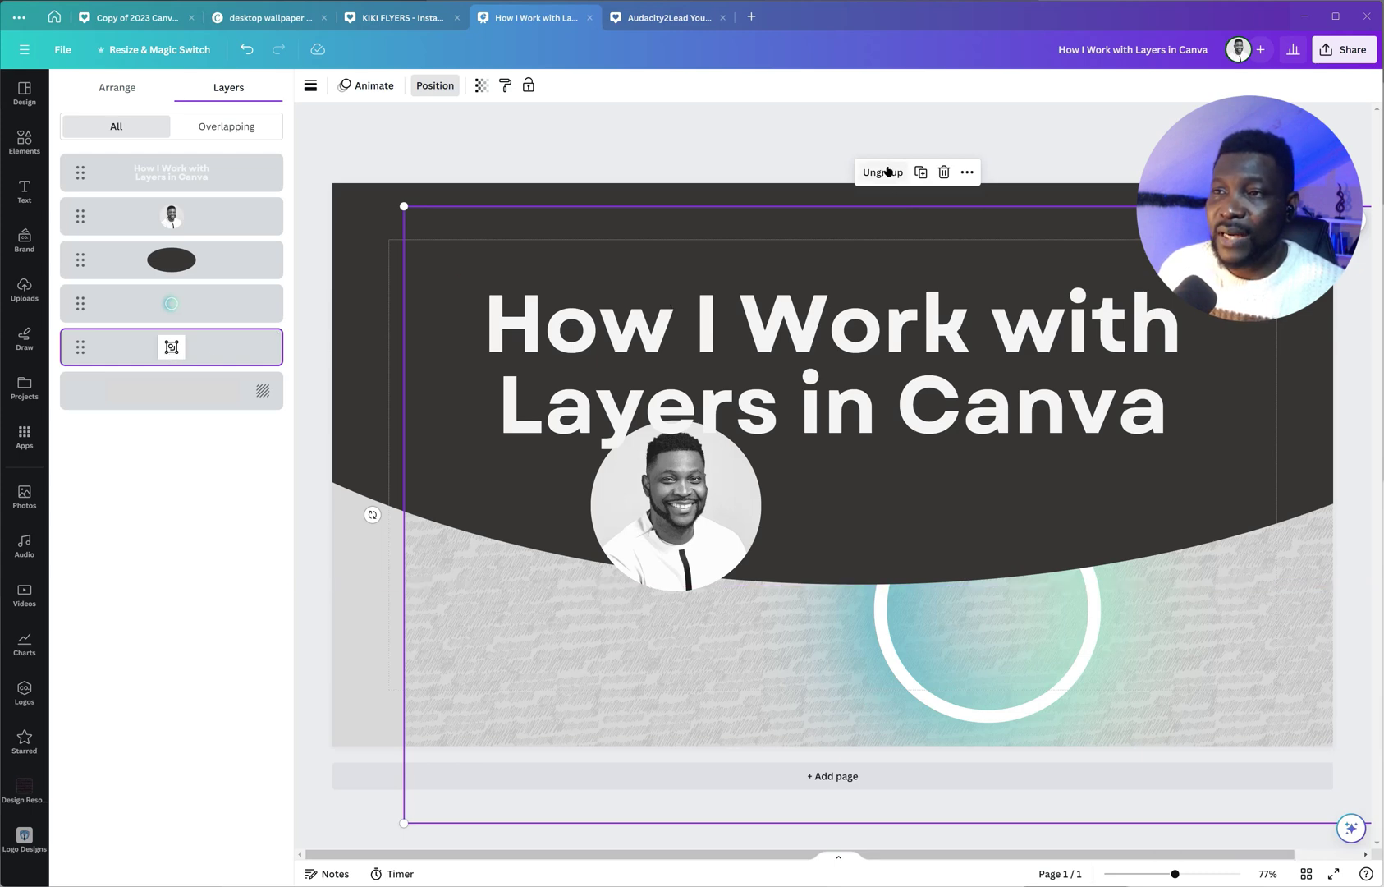
pyautogui.moveTo(486, 636); pyautogui.dragTo(419, 586)
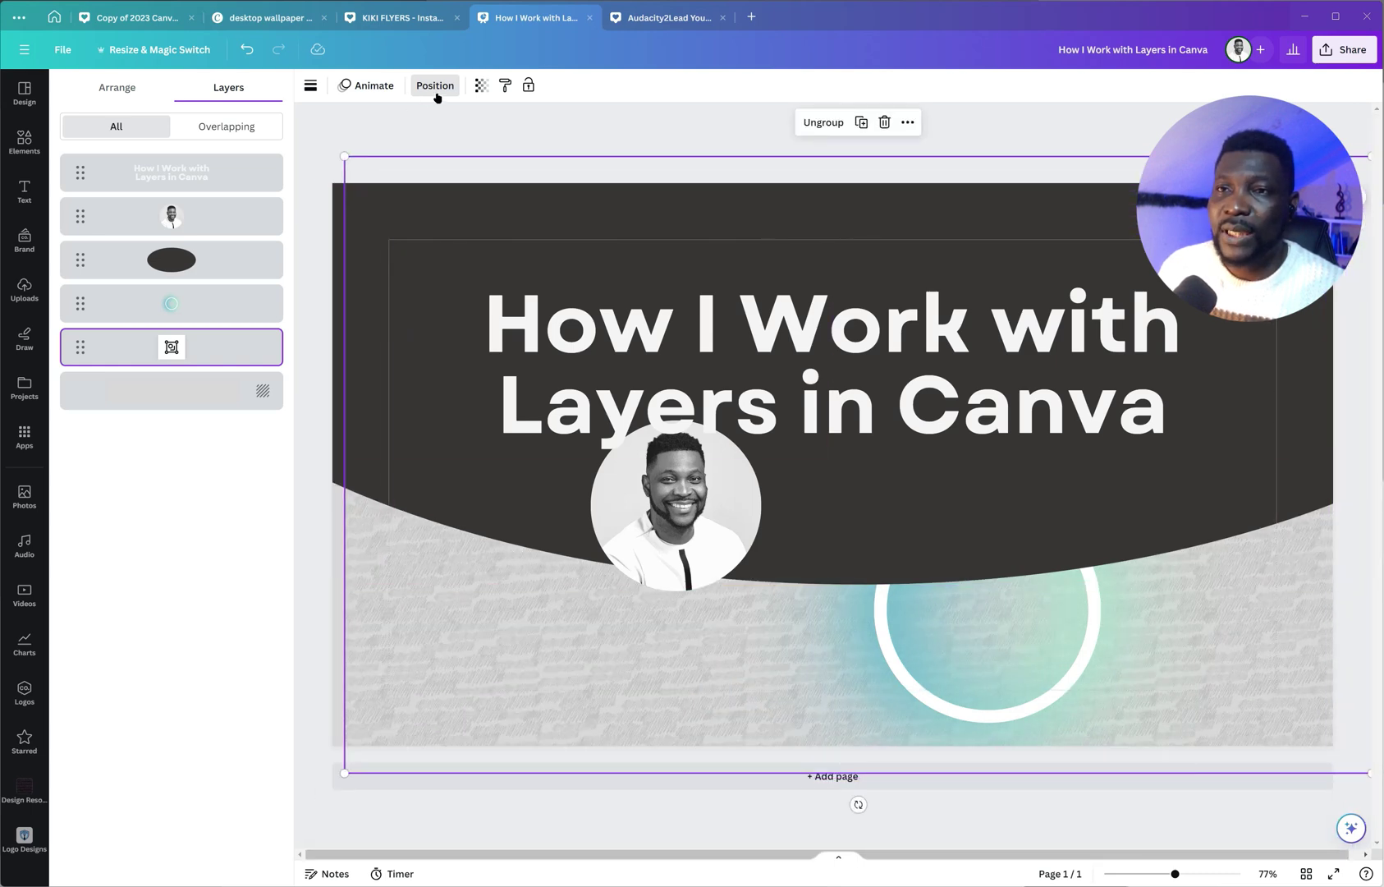
# Try each page alignment on the frame group, finish centred, then select the teal ring layer
pyautogui.click(114, 91)
pyautogui.click(197, 235)
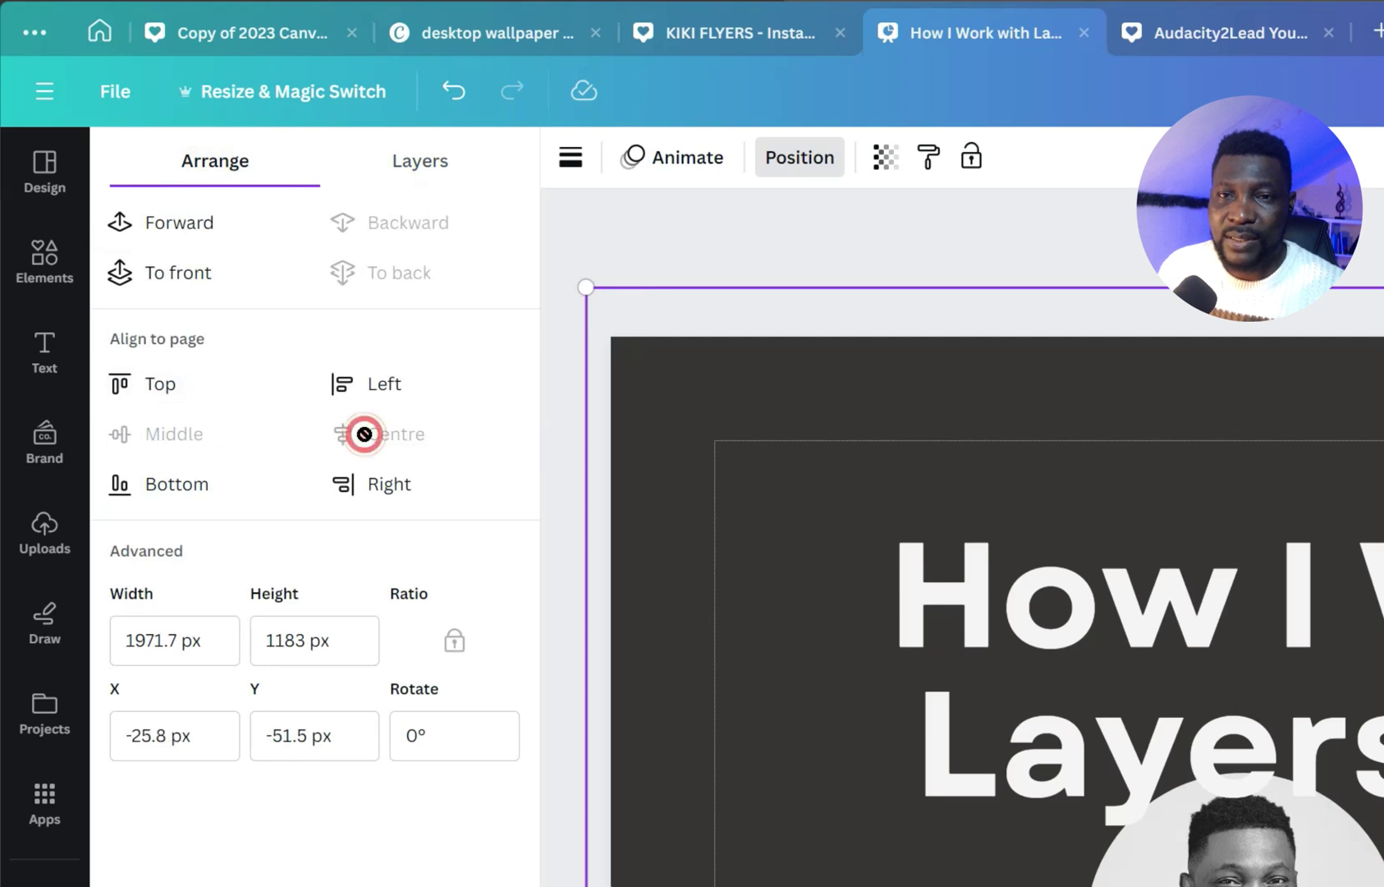
pyautogui.click(147, 396)
pyautogui.click(346, 394)
pyautogui.click(361, 491)
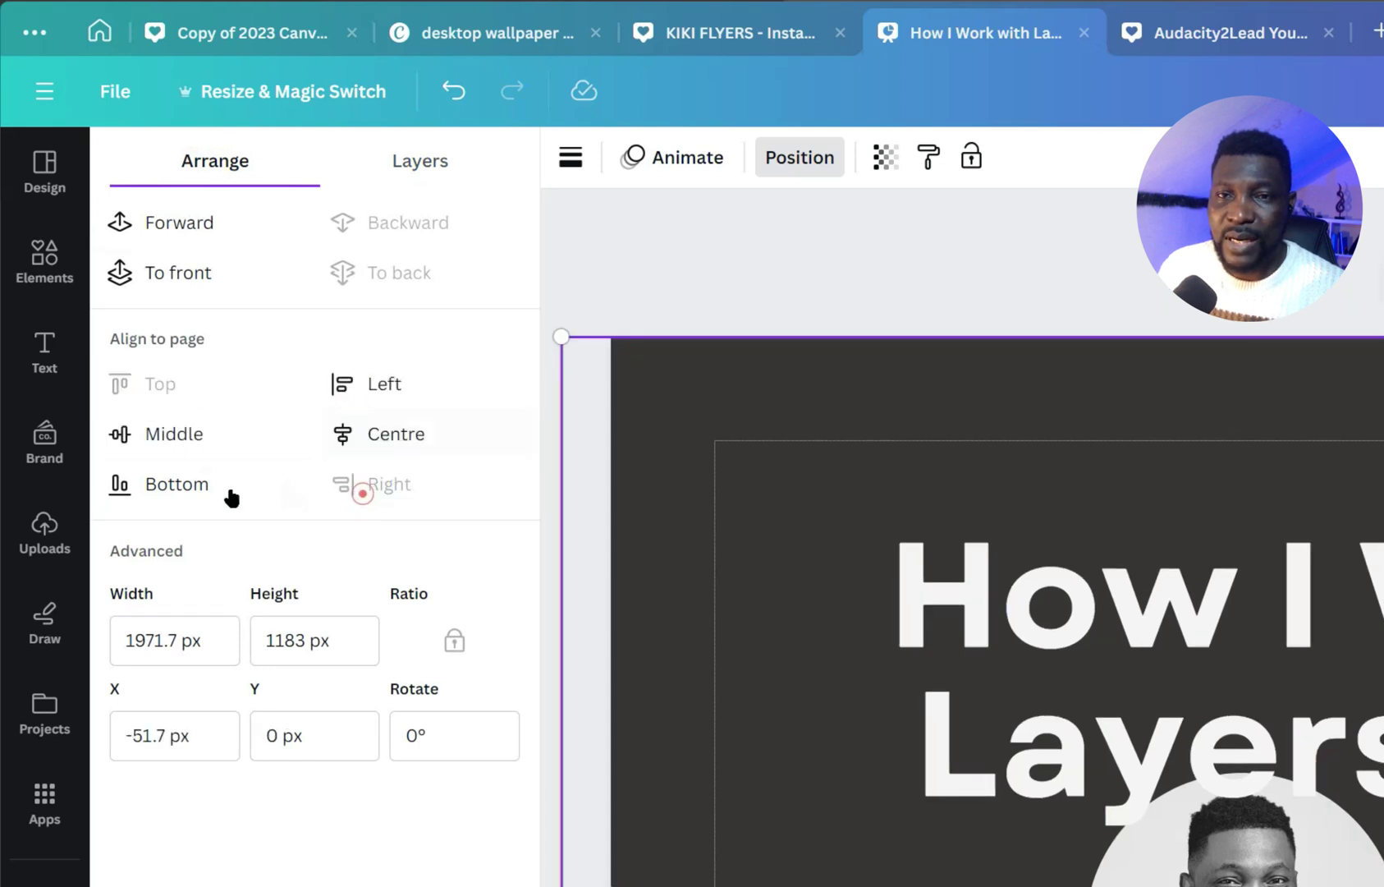
pyautogui.click(231, 497)
pyautogui.click(171, 430)
pyautogui.click(410, 427)
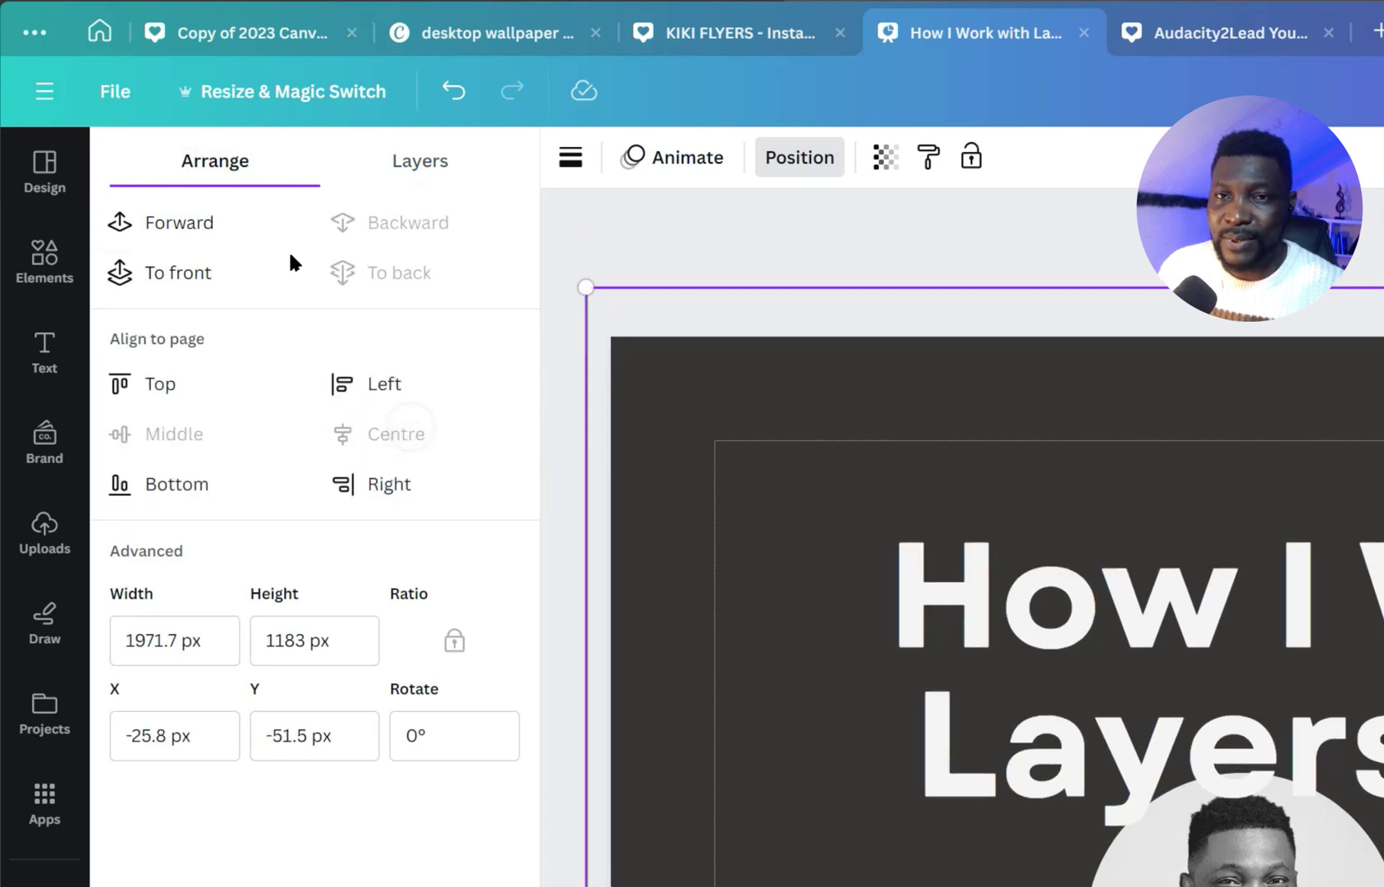
pyautogui.click(452, 158)
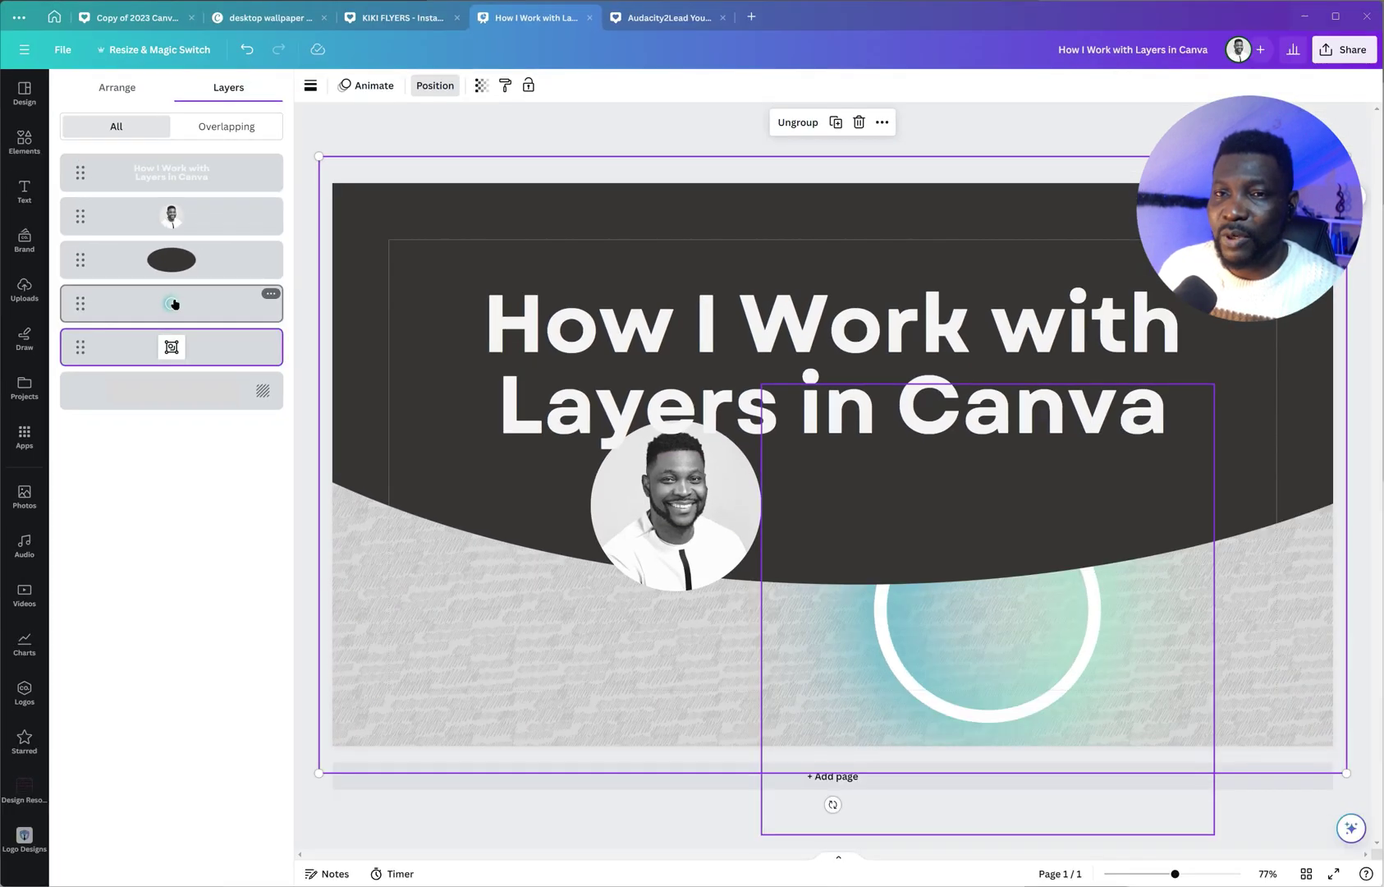
pyautogui.click(174, 304)
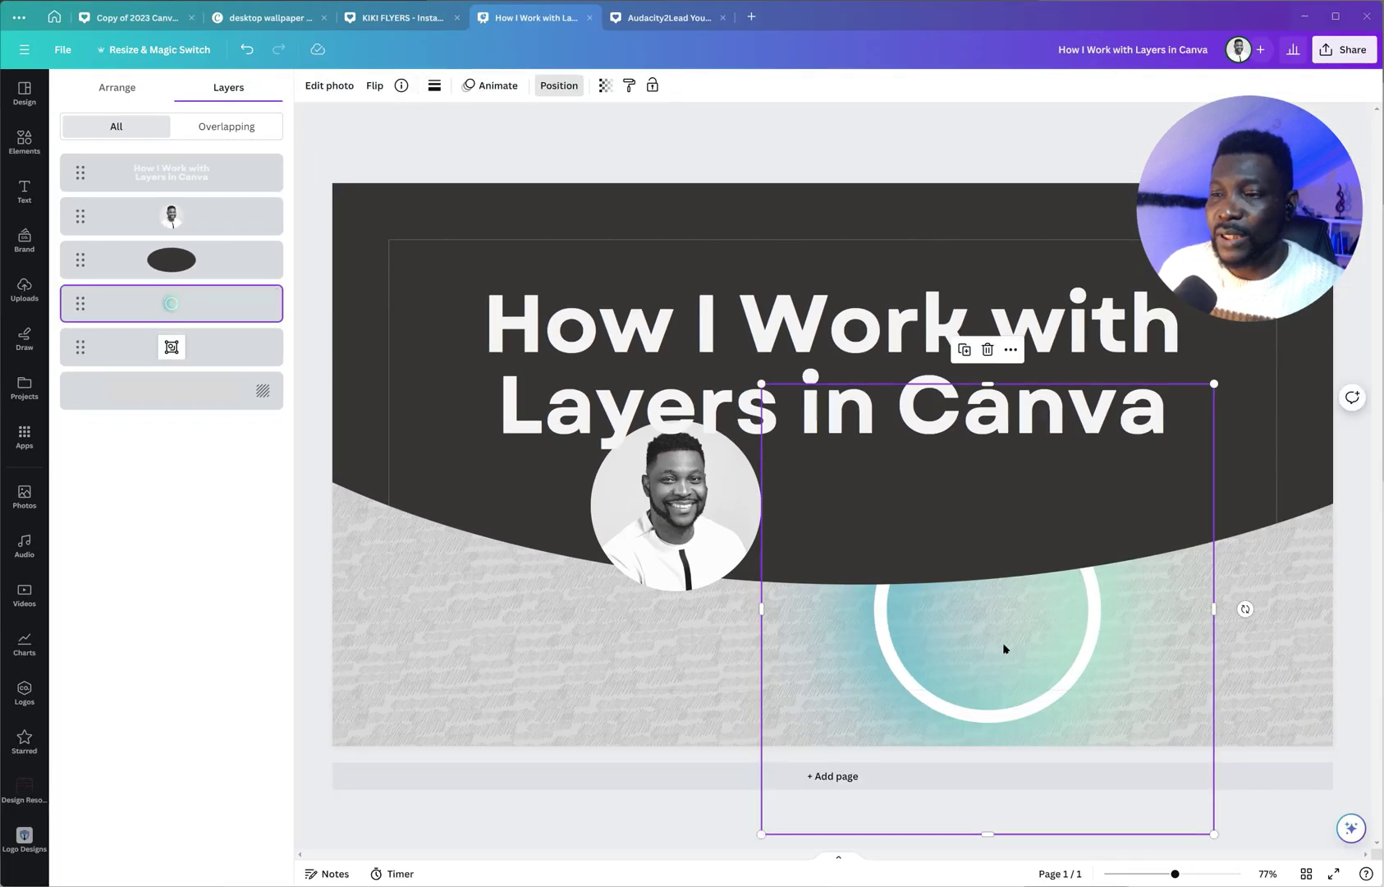
# Centre the teal ring horizontally on the page
pyautogui.moveTo(1004, 649); pyautogui.dragTo(828, 622)
pyautogui.click(119, 87)
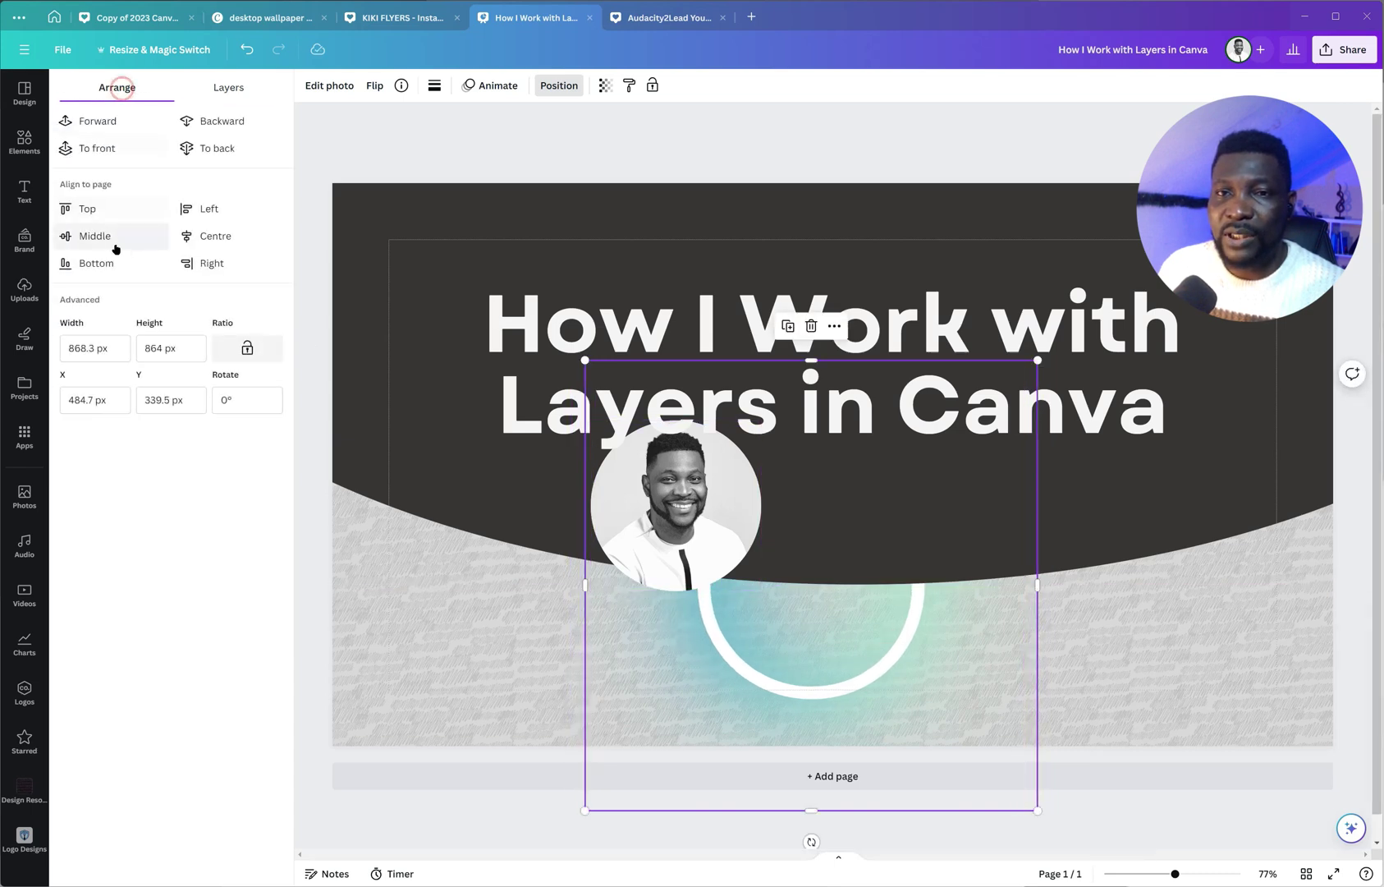
pyautogui.click(190, 231)
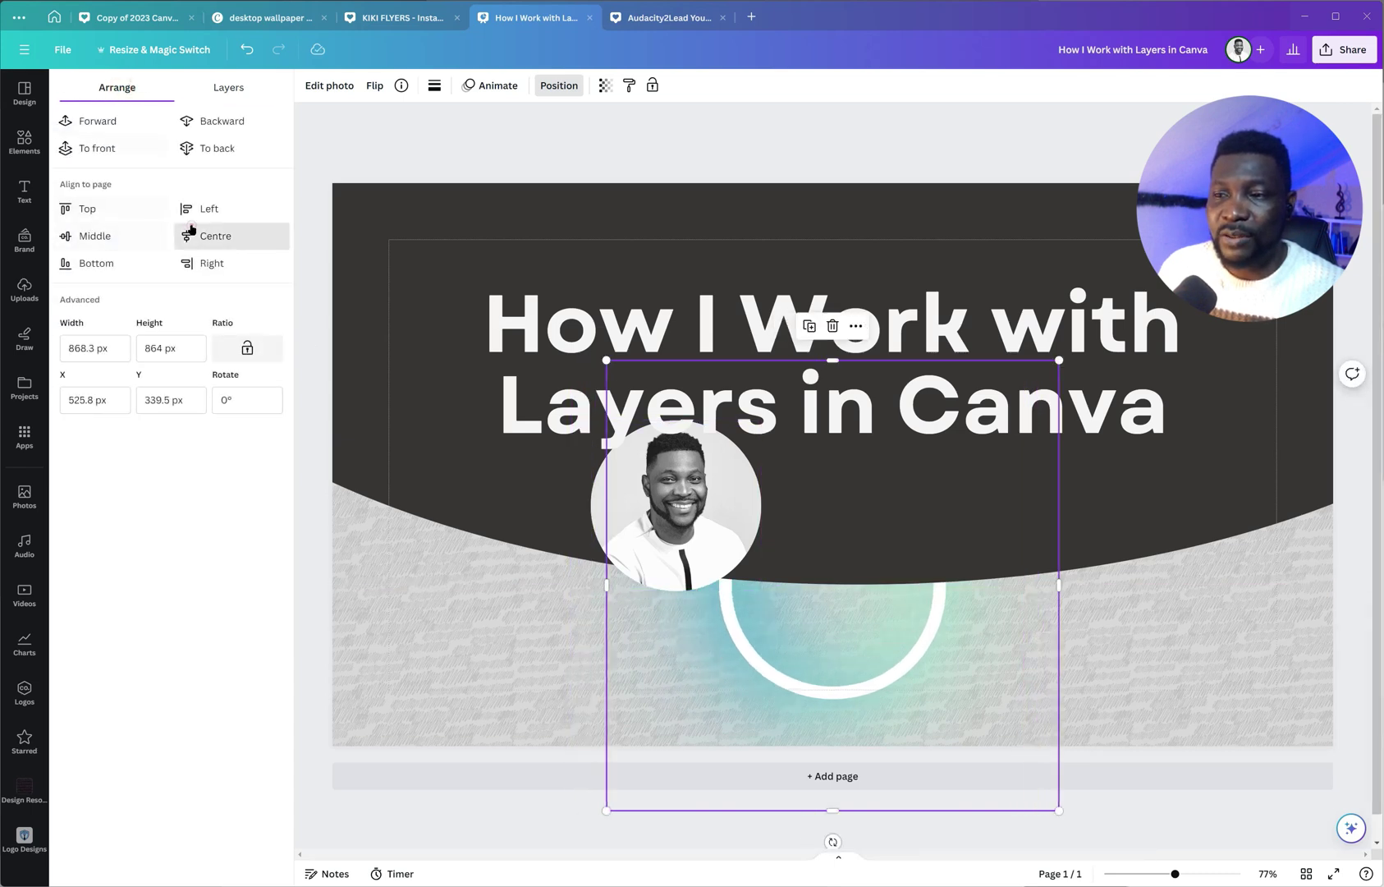
# Centre the portrait photo inside the ring and move the title down toward it
pyautogui.click(735, 536)
pyautogui.click(222, 236)
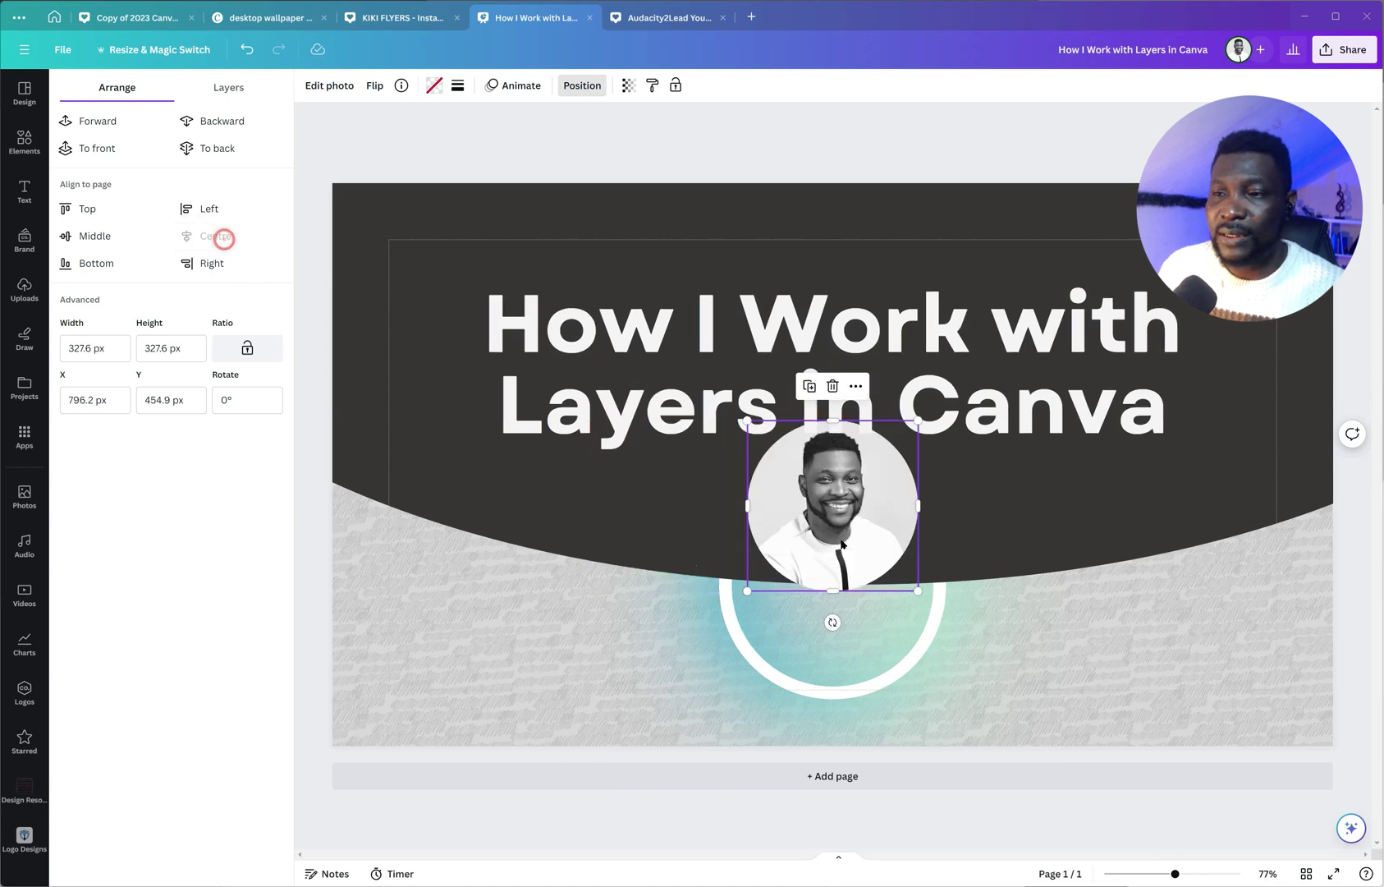
pyautogui.moveTo(834, 503); pyautogui.dragTo(838, 584)
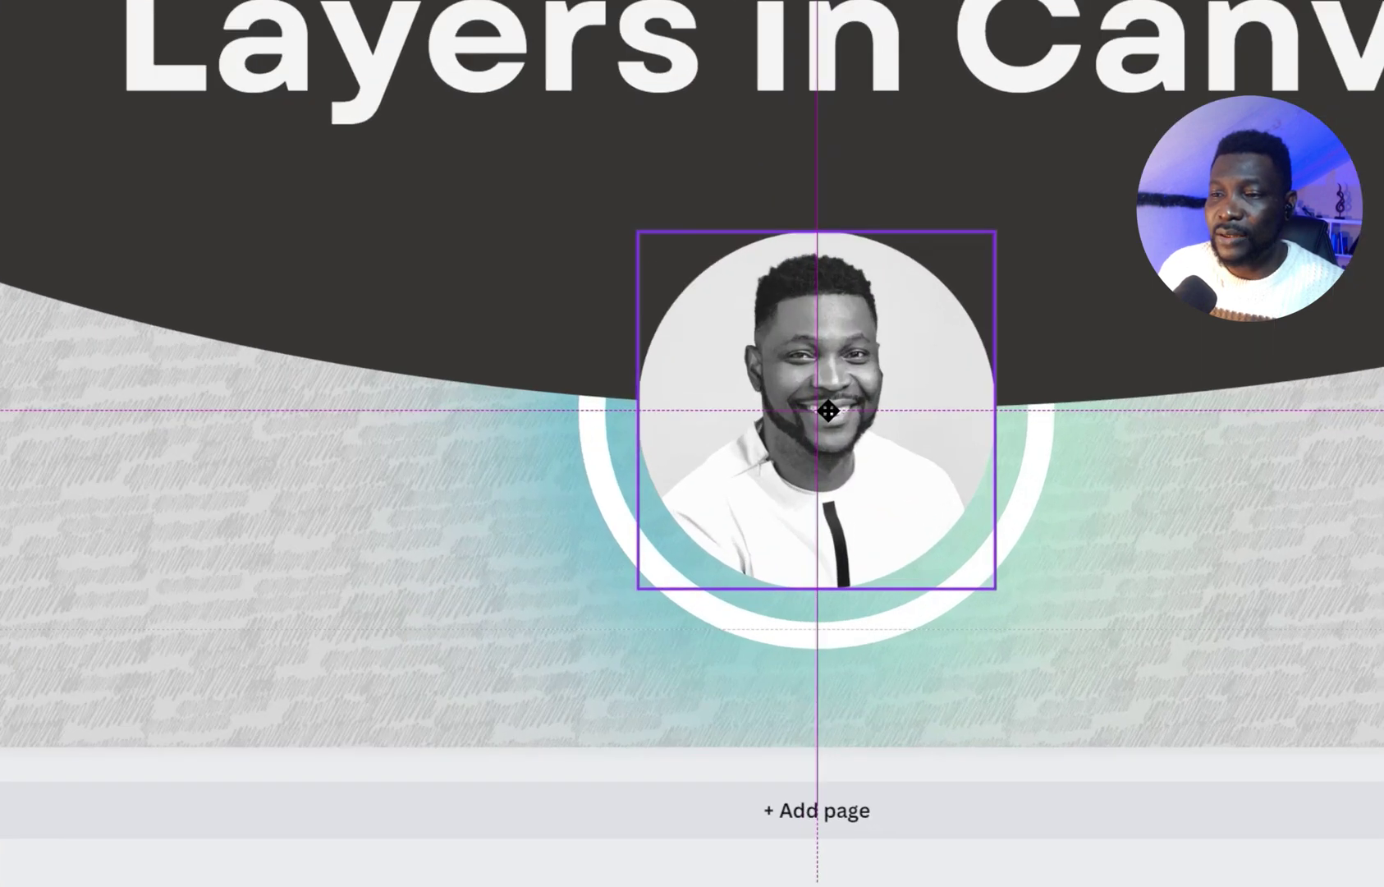
pyautogui.moveTo(828, 410)
pyautogui.mouseDown()
pyautogui.moveTo(819, 417)
pyautogui.moveTo(820, 400)
pyautogui.mouseUp()
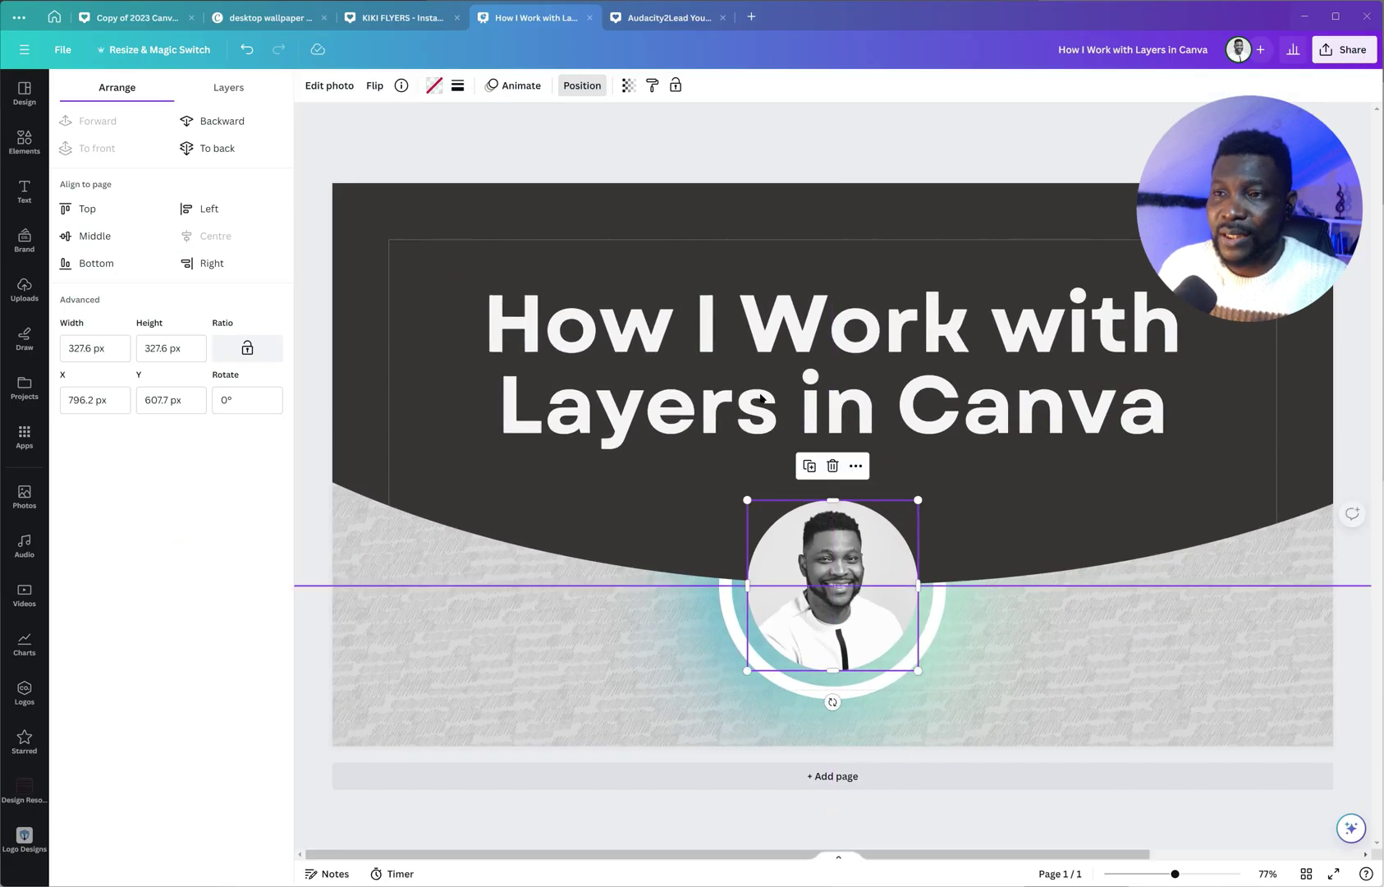
pyautogui.moveTo(789, 352); pyautogui.dragTo(792, 292)
pyautogui.moveTo(793, 230); pyautogui.dragTo(794, 303)
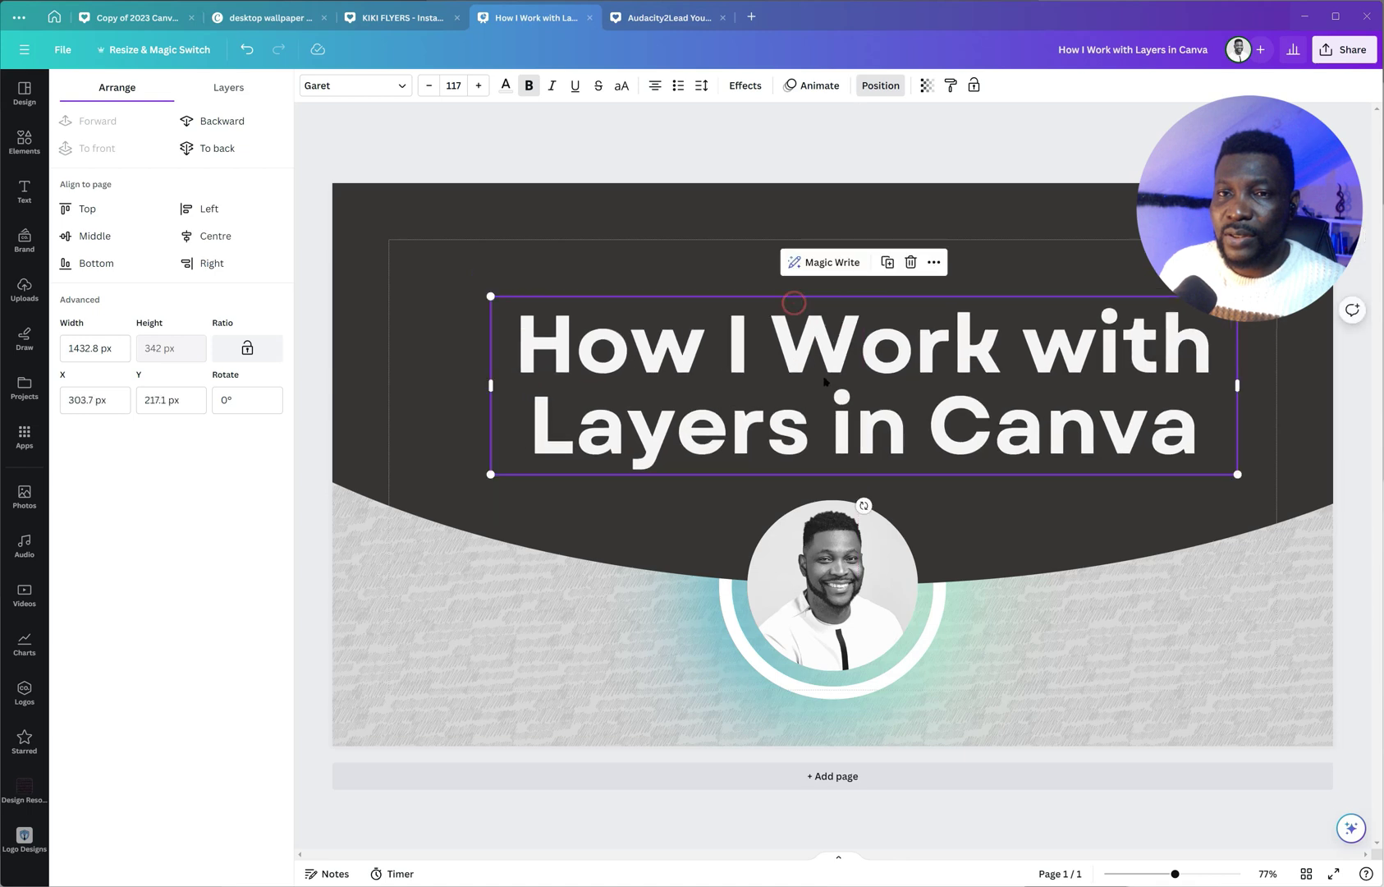
# Centre the title horizontally on the page and switch to the Canvassador badges design
pyautogui.moveTo(823, 377)
pyautogui.mouseDown()
pyautogui.moveTo(781, 384)
pyautogui.moveTo(837, 380)
pyautogui.mouseUp()
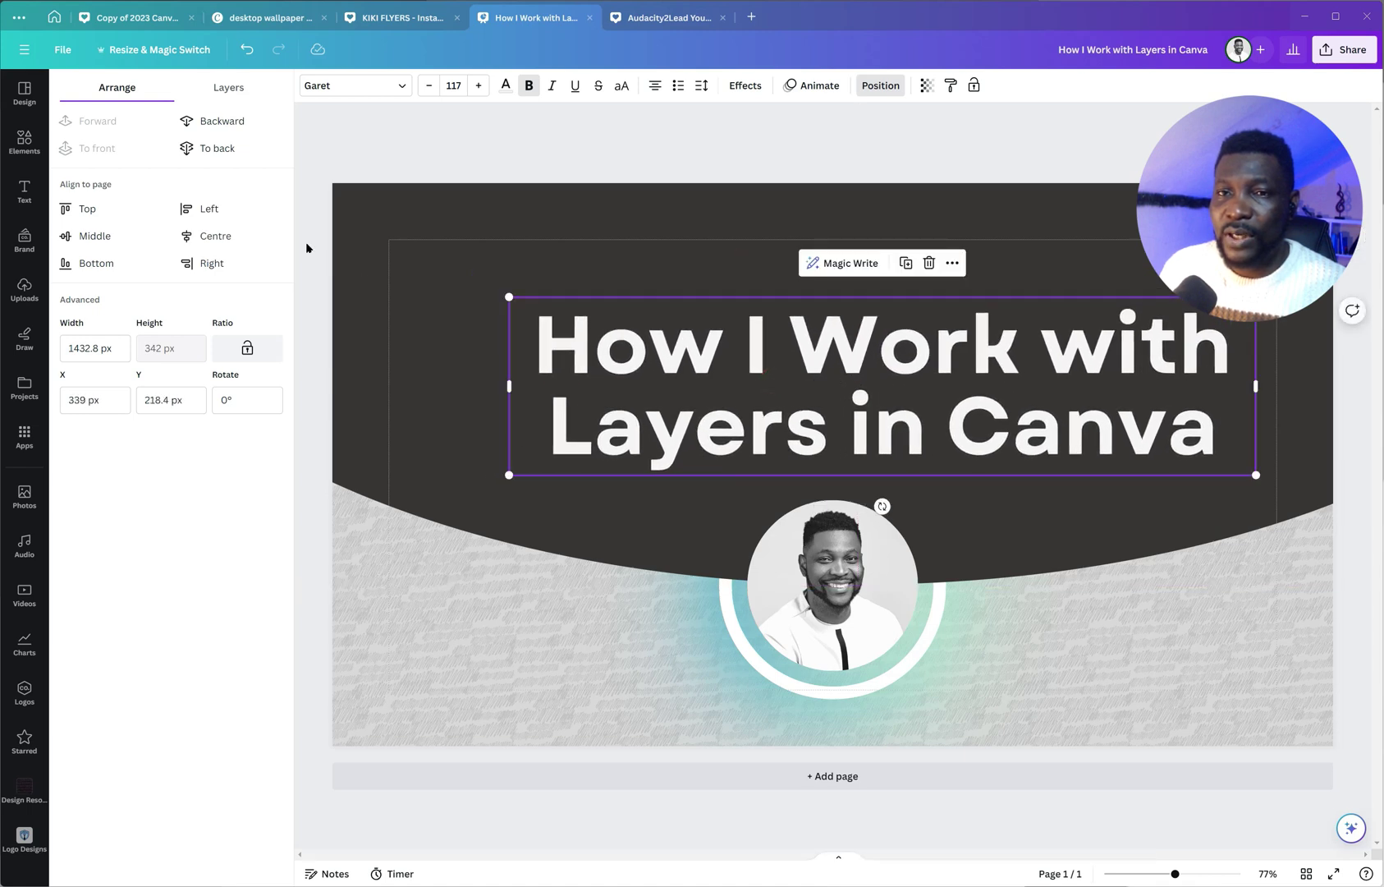
pyautogui.click(227, 236)
pyautogui.click(227, 236)
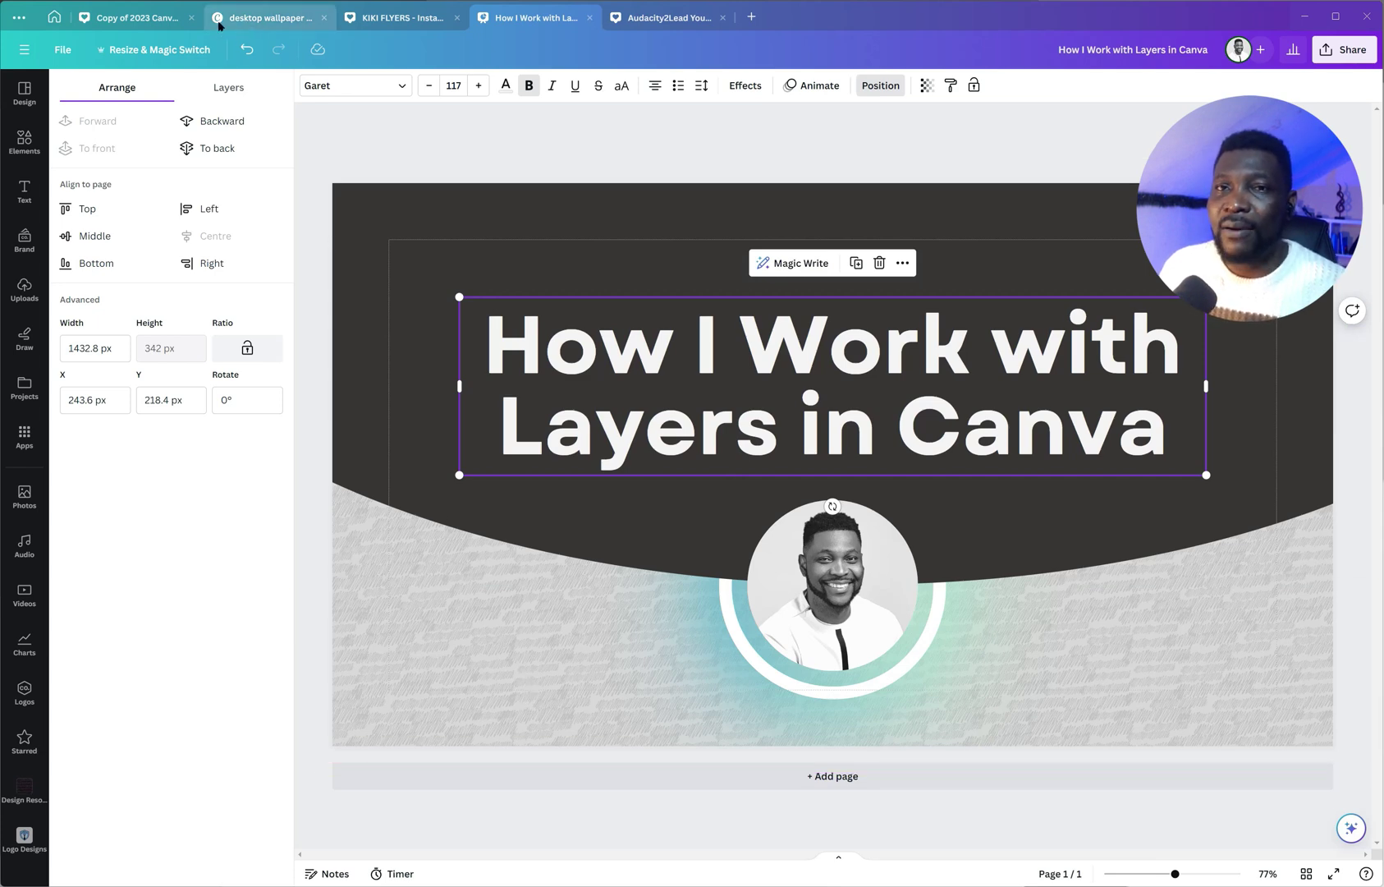
pyautogui.click(132, 18)
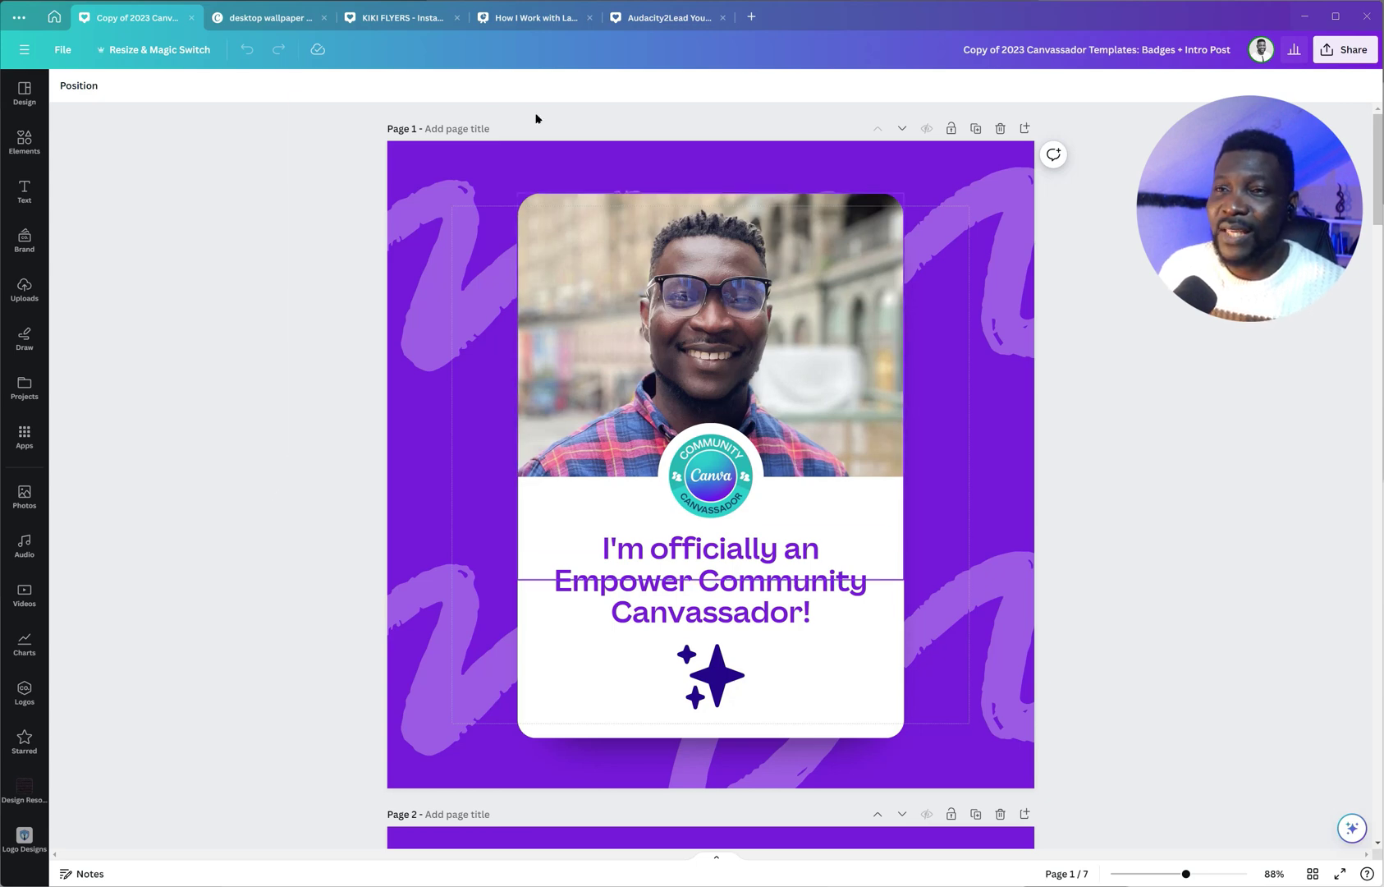
# Try moving and resizing the photo and grey card shape, undoing each change
pyautogui.click(79, 86)
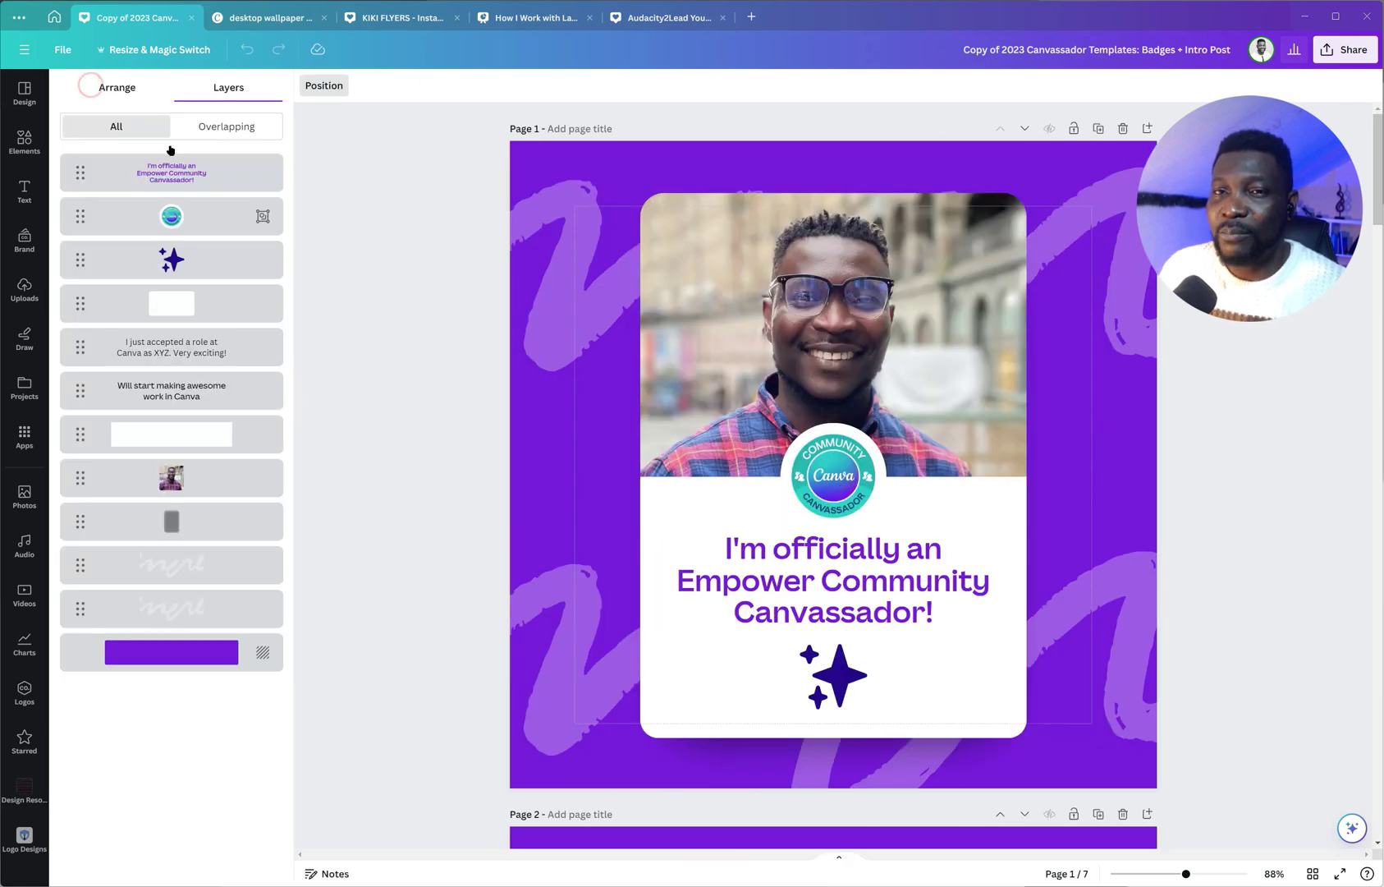
pyautogui.click(145, 471)
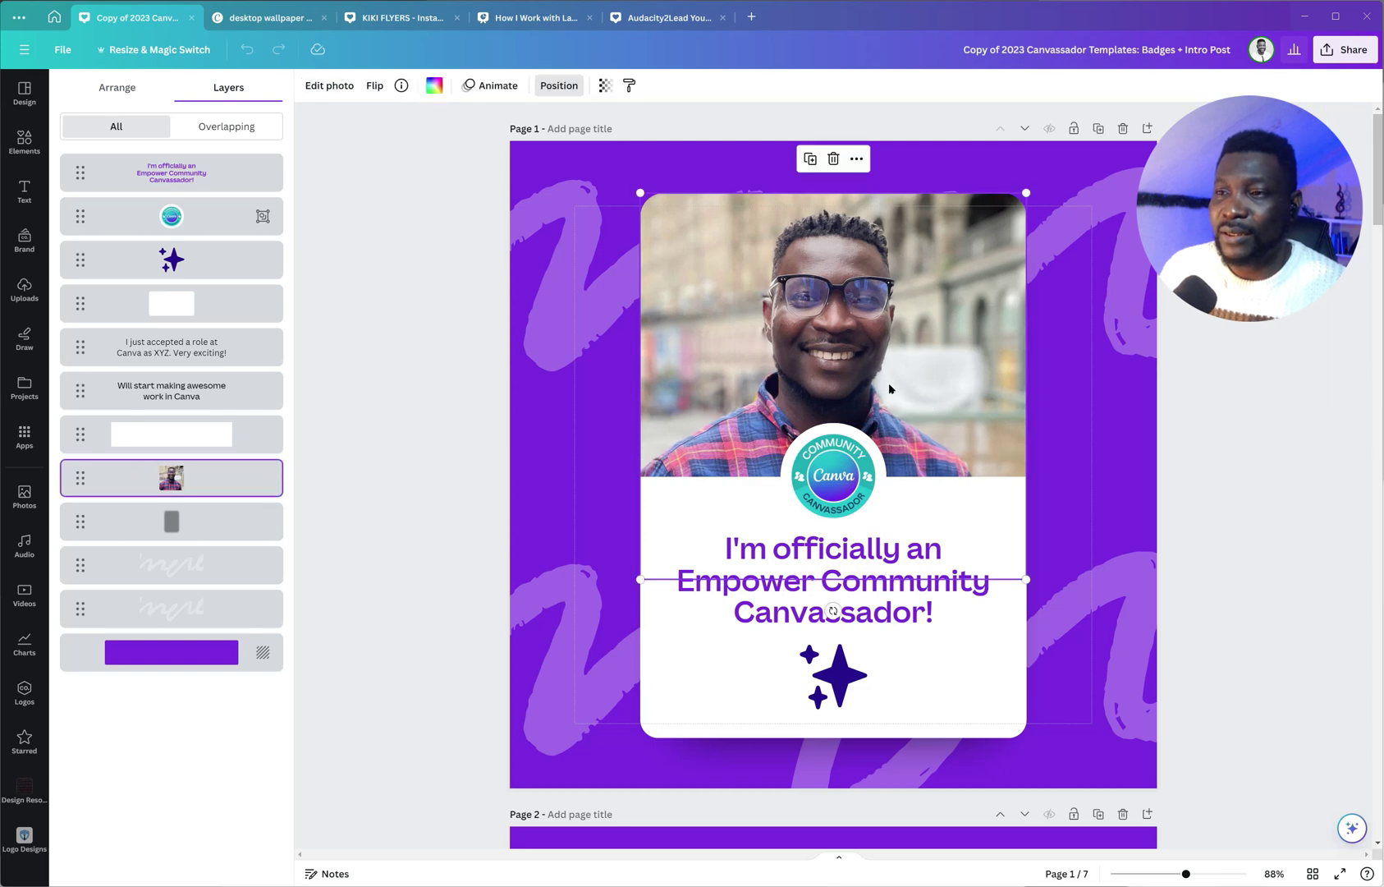
pyautogui.moveTo(890, 388); pyautogui.dragTo(863, 325)
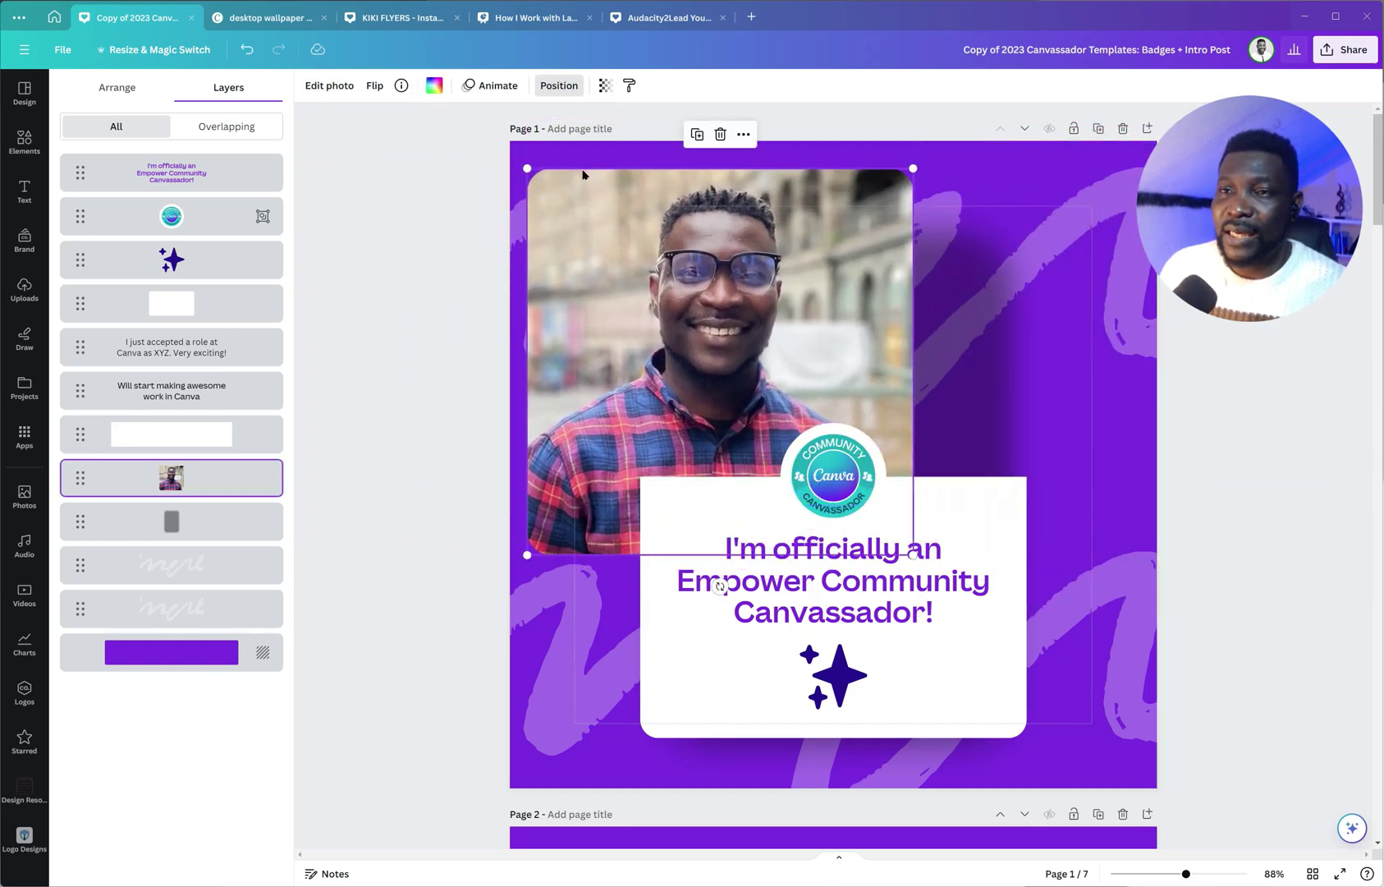
pyautogui.moveTo(528, 165); pyautogui.dragTo(675, 277)
pyautogui.moveTo(779, 379); pyautogui.dragTo(731, 312)
pyautogui.hotkey('ctrl', 'z')
pyautogui.hotkey('ctrl', 'z')
pyautogui.hotkey('ctrl', 'z')
pyautogui.hotkey('ctrl', 'z')
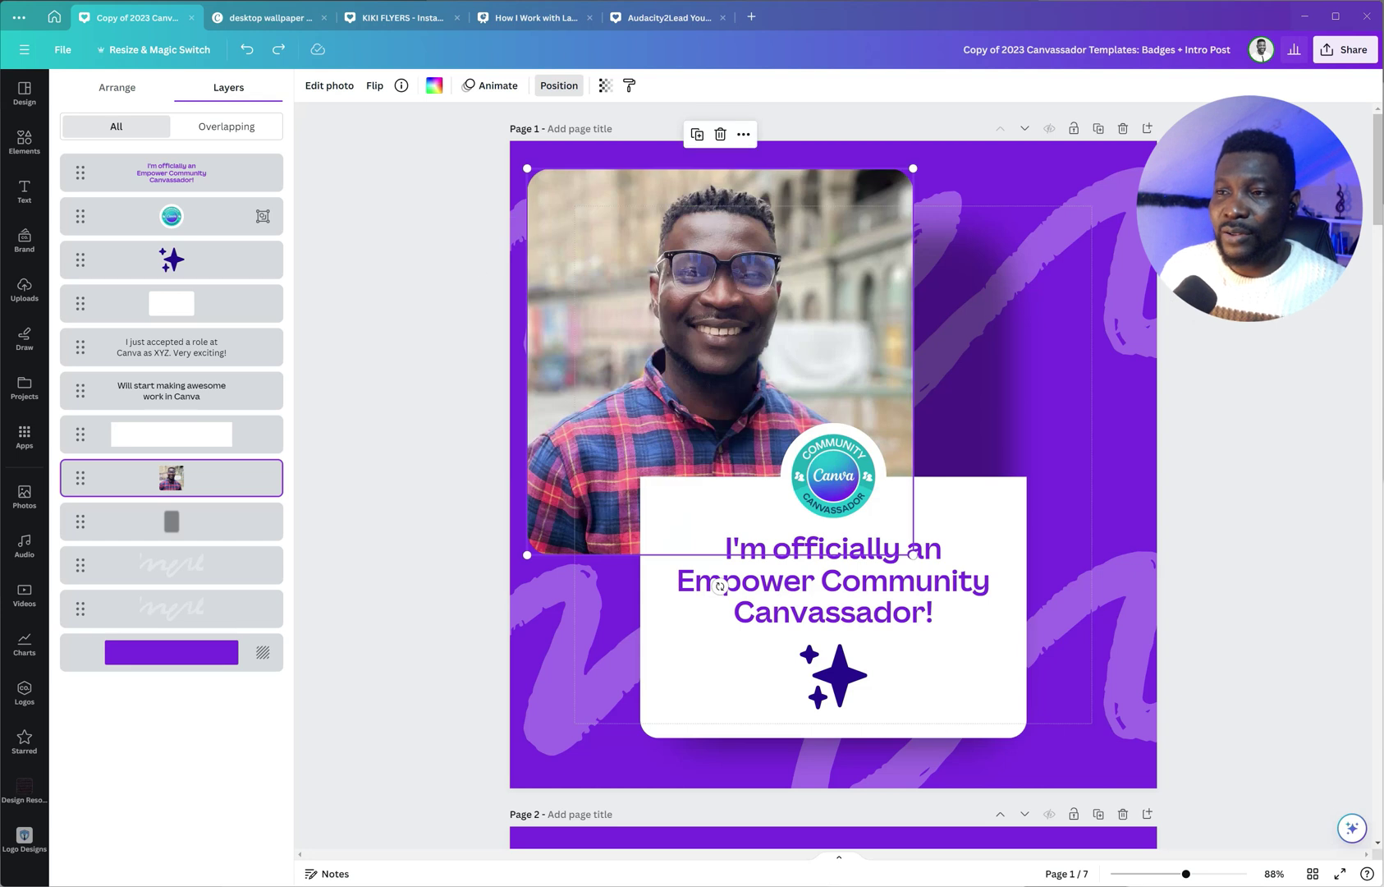
pyautogui.click(193, 524)
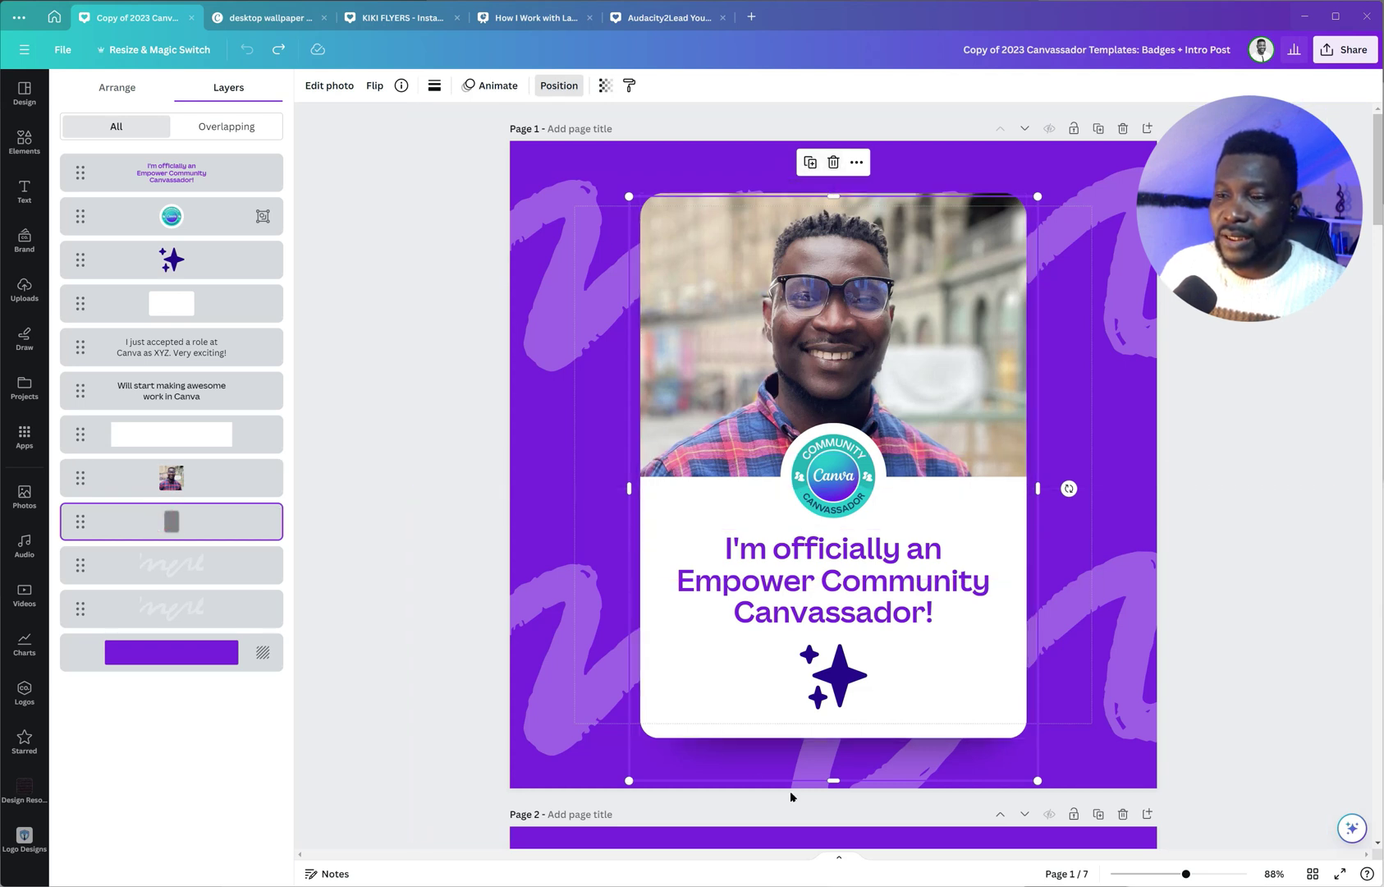
pyautogui.moveTo(797, 766); pyautogui.dragTo(964, 717)
pyautogui.hotkey('ctrl', 'z')
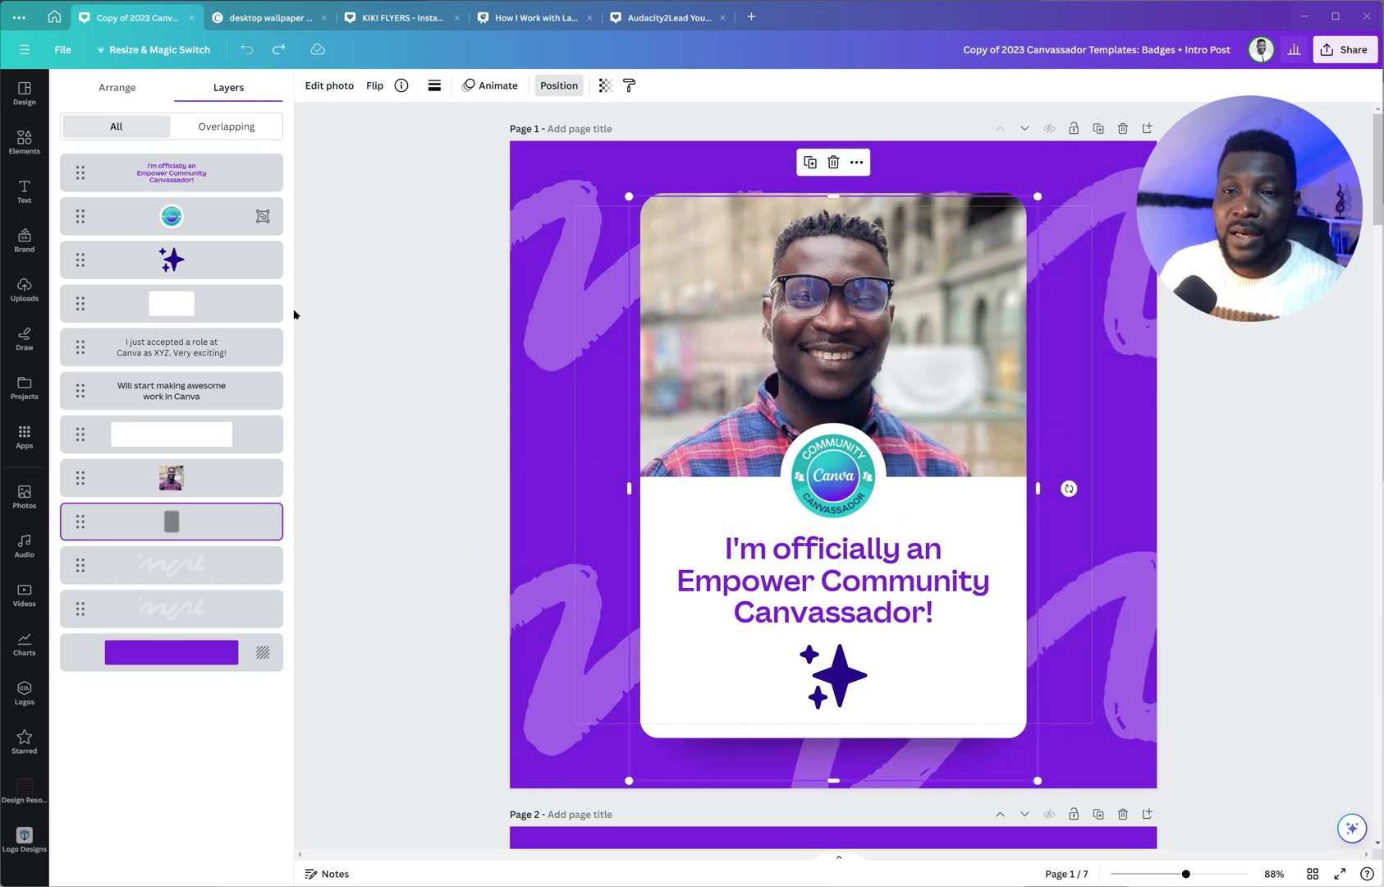
# Place the sparkle under the heading, close the layer list, and switch to the KIKI FLYERS design
pyautogui.click(172, 260)
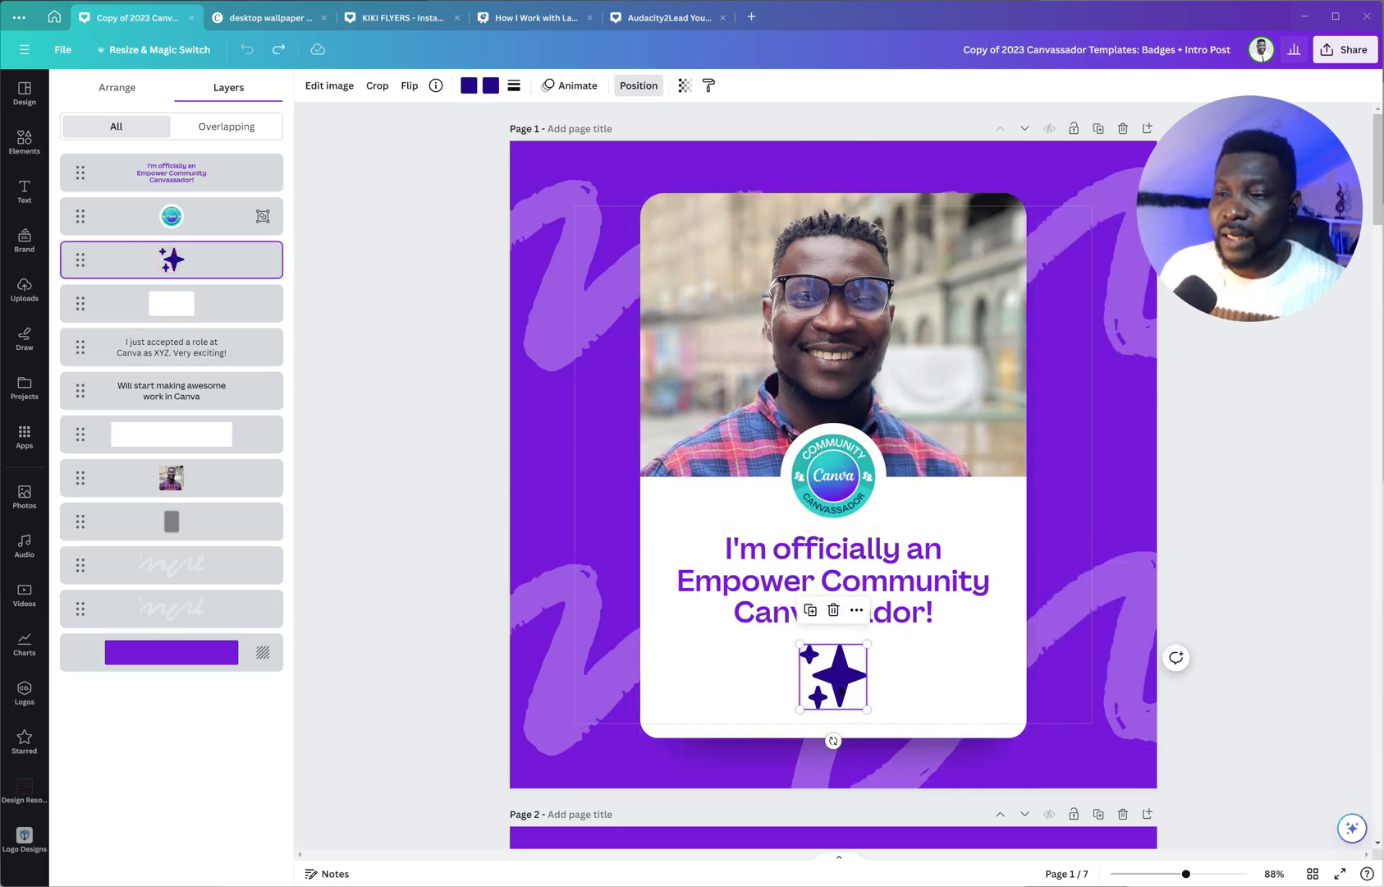
pyautogui.moveTo(853, 683)
pyautogui.mouseDown()
pyautogui.moveTo(829, 686)
pyautogui.moveTo(850, 684)
pyautogui.mouseUp()
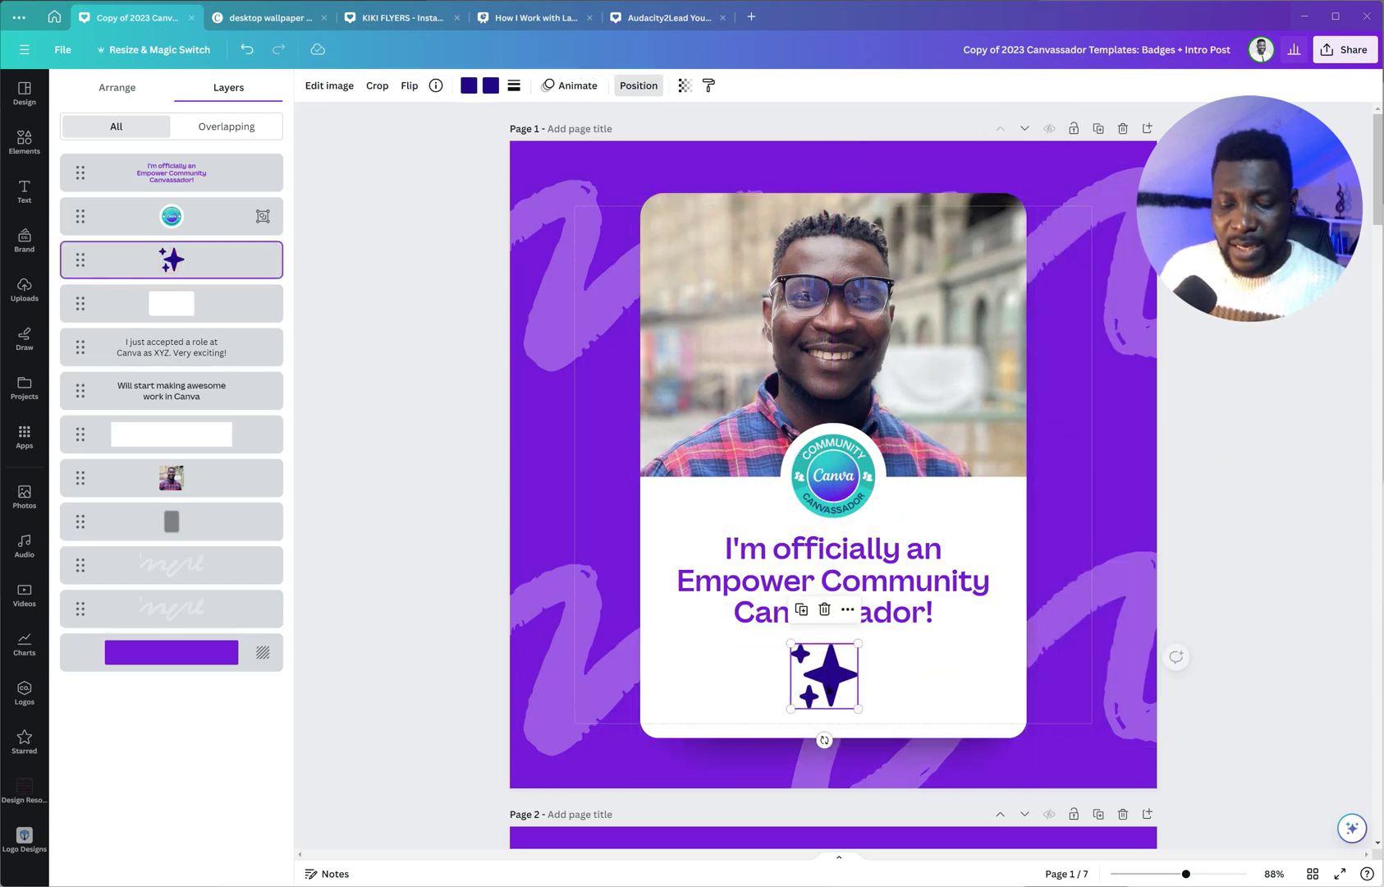
pyautogui.click(413, 235)
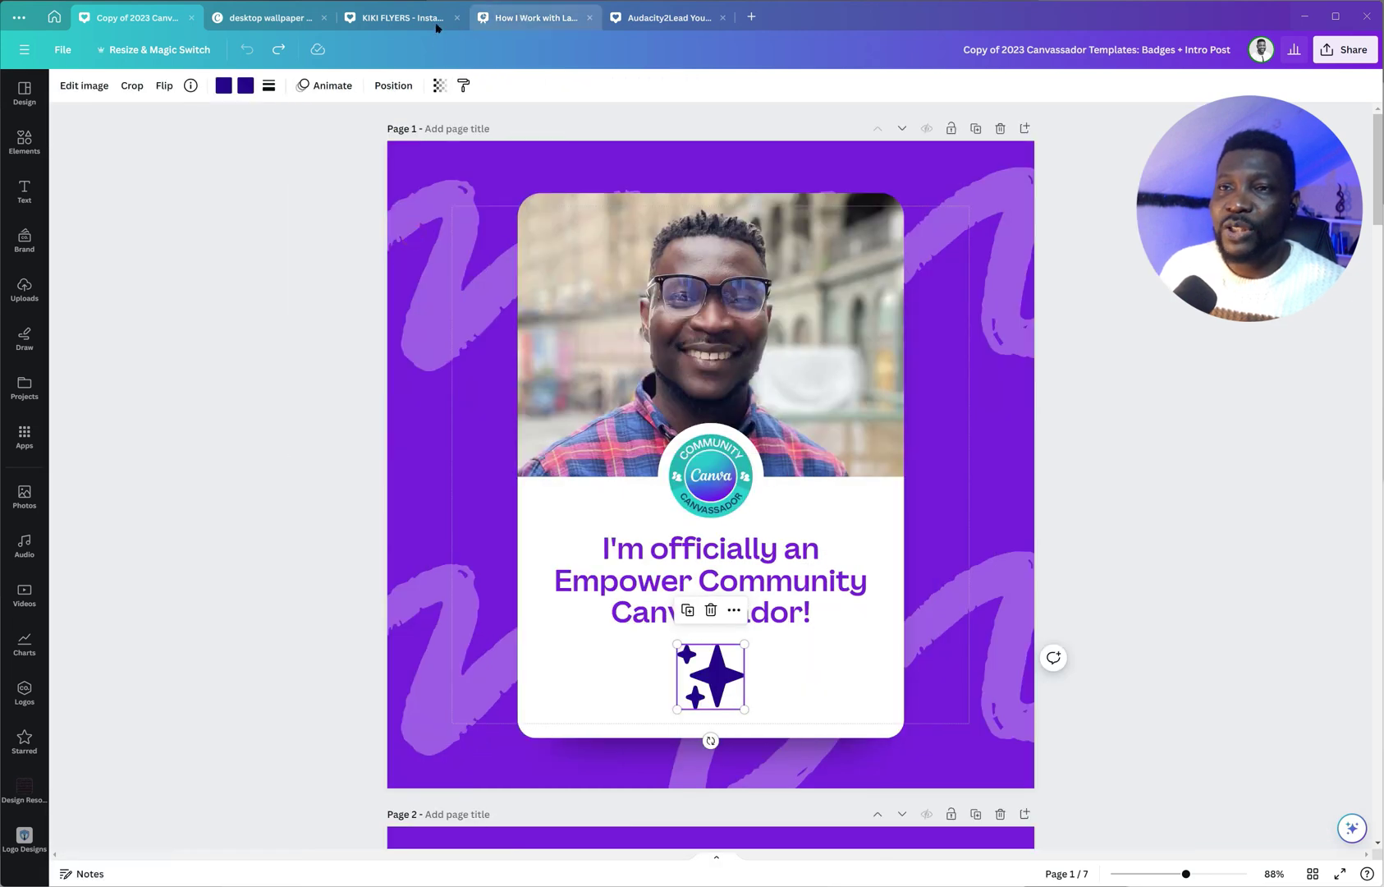
pyautogui.click(399, 17)
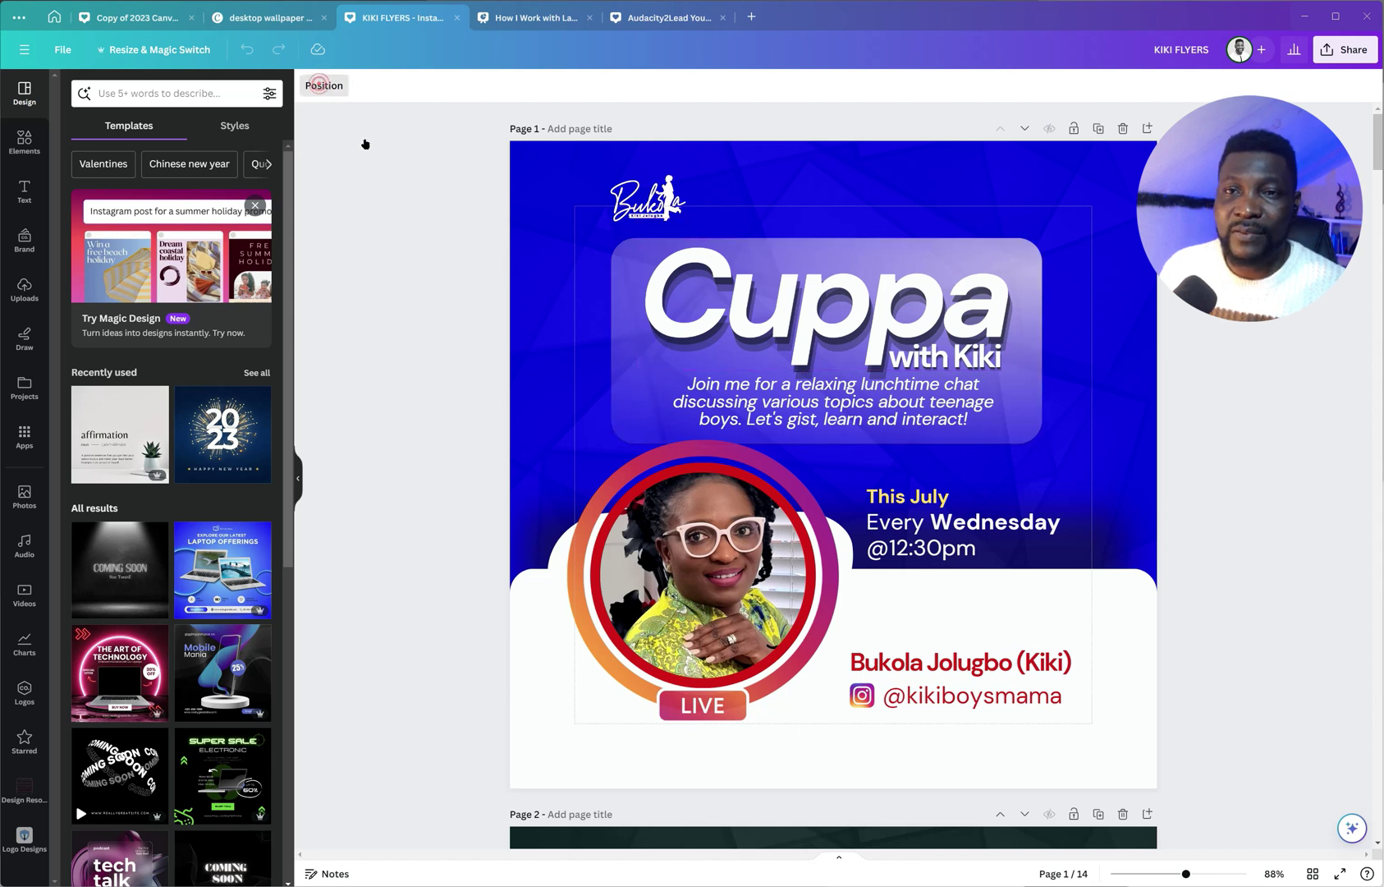
# Open the flyer's layer list and test-move the white rectangle over the title, then undo
pyautogui.click(320, 85)
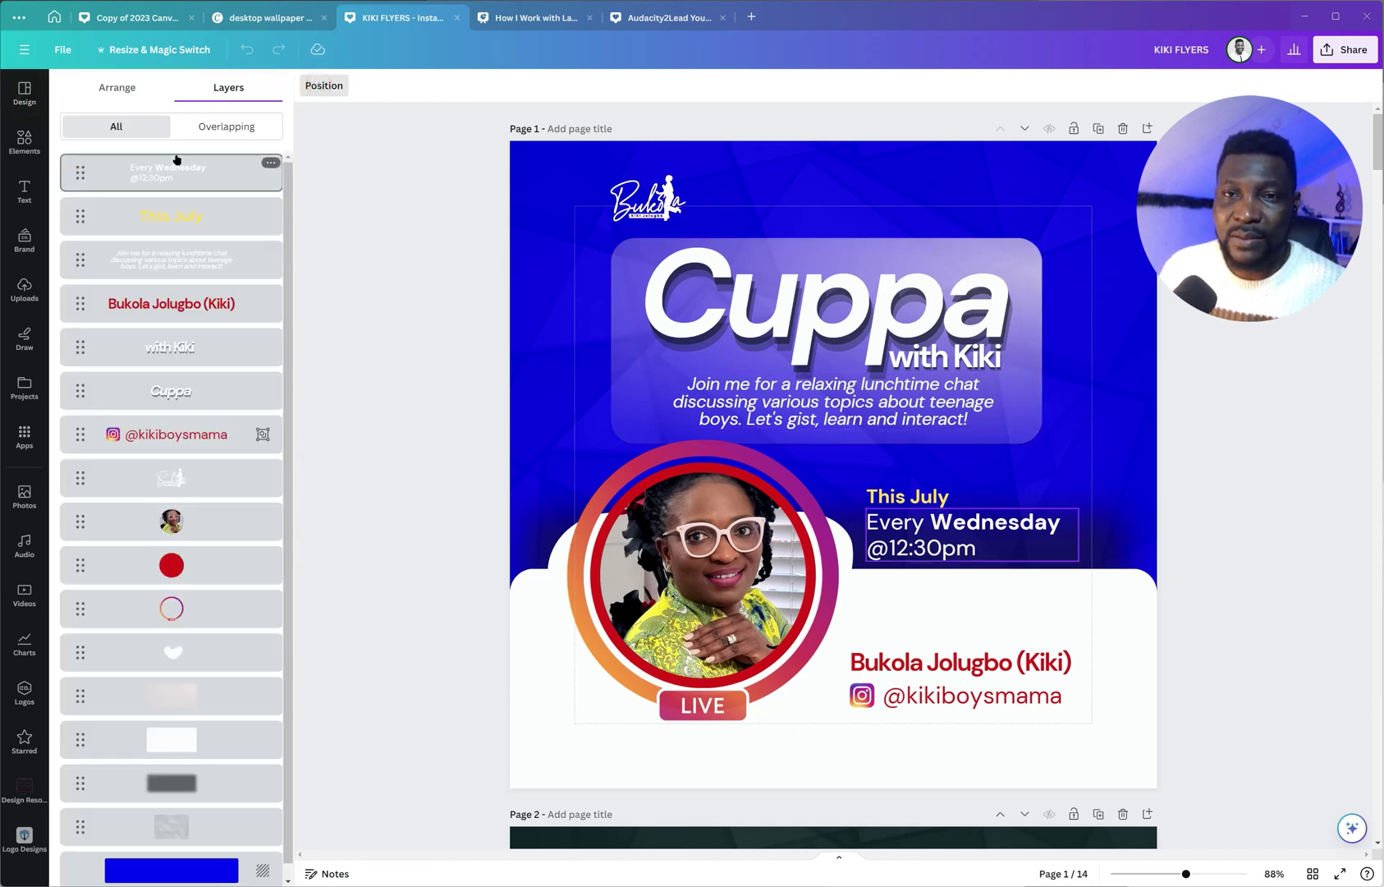
pyautogui.scroll(-1, 186, 778)
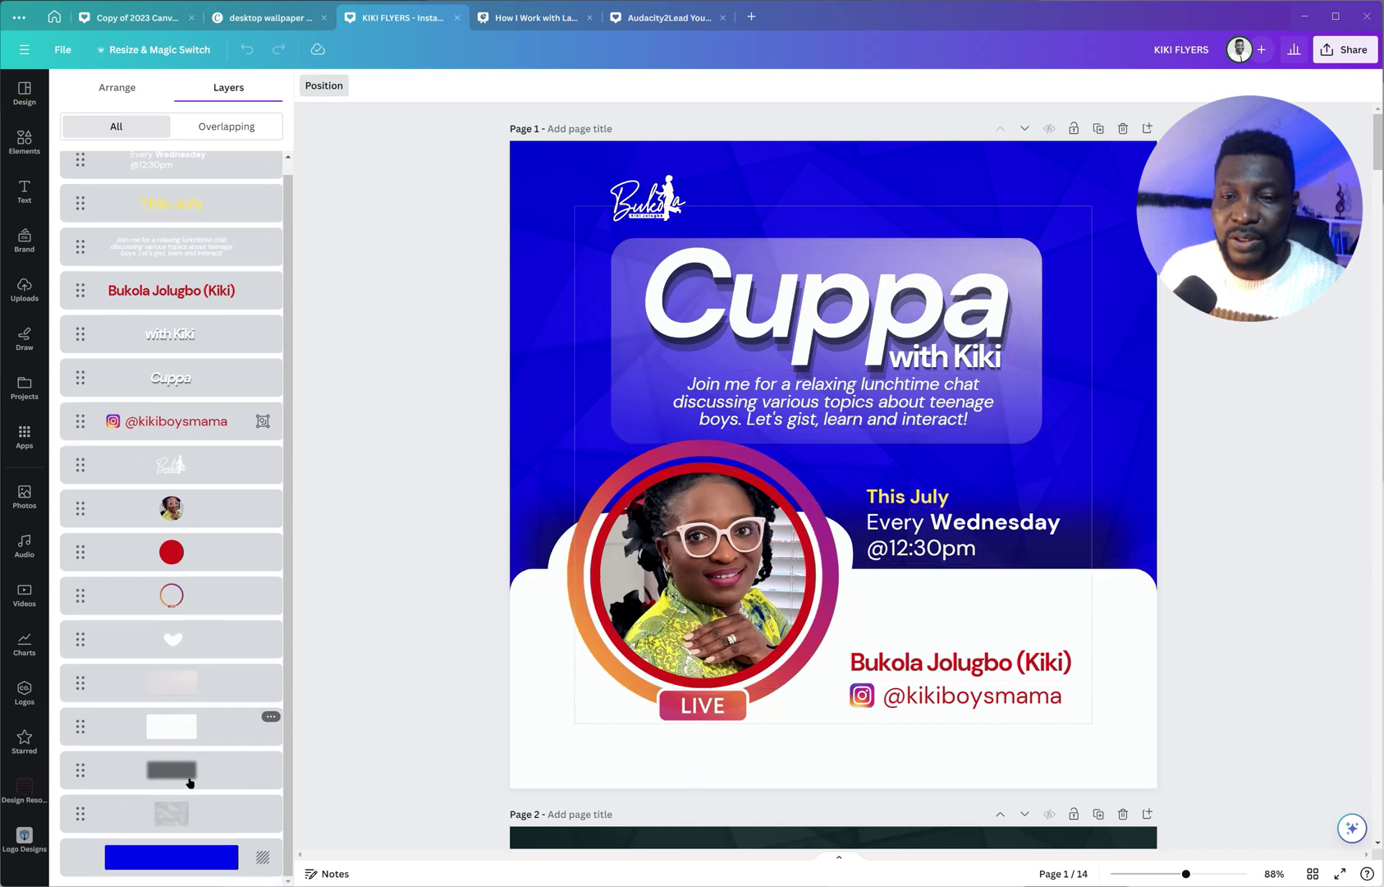
pyautogui.click(185, 815)
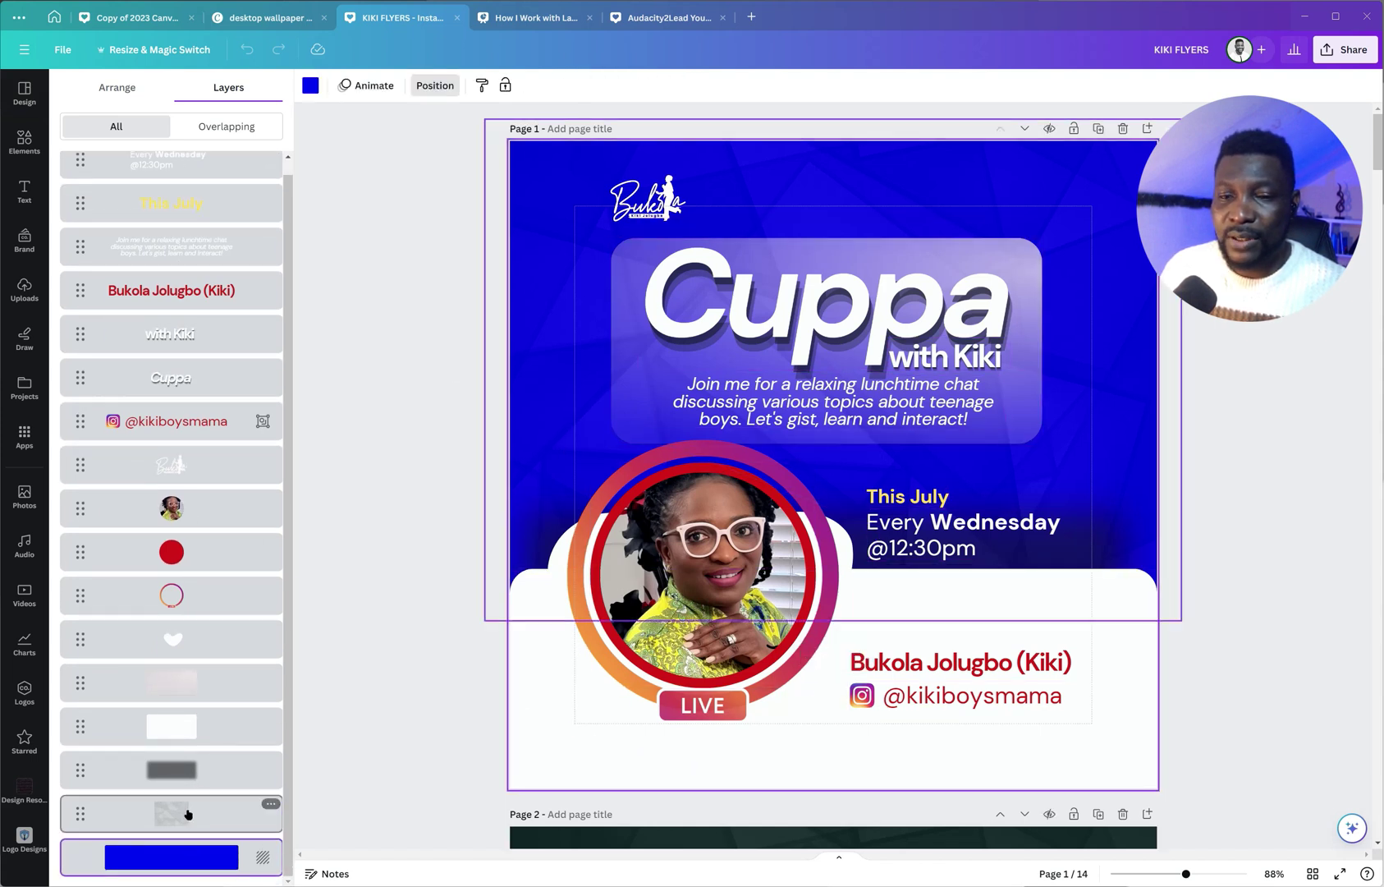
pyautogui.click(185, 813)
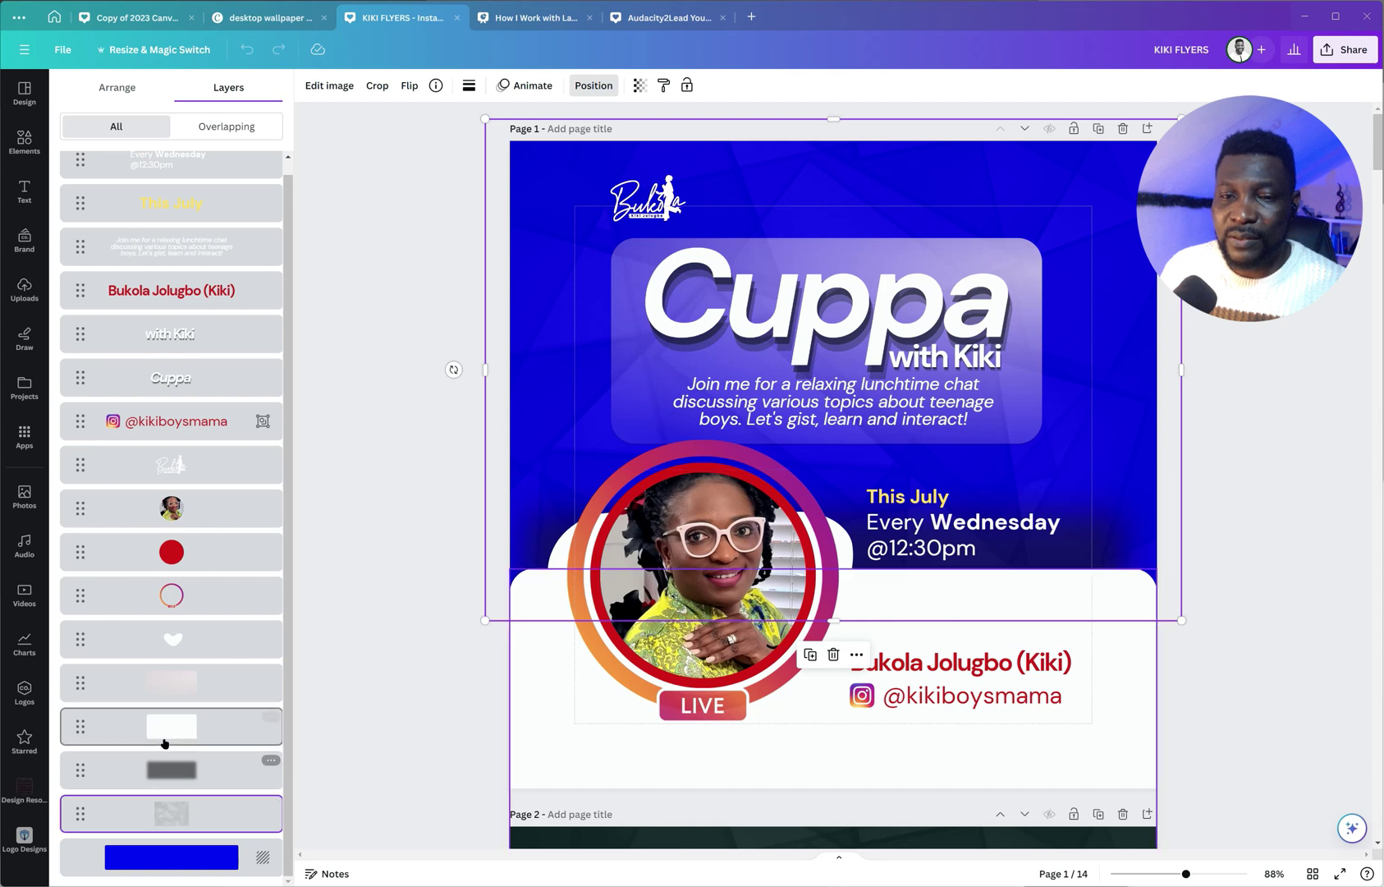
pyautogui.click(168, 769)
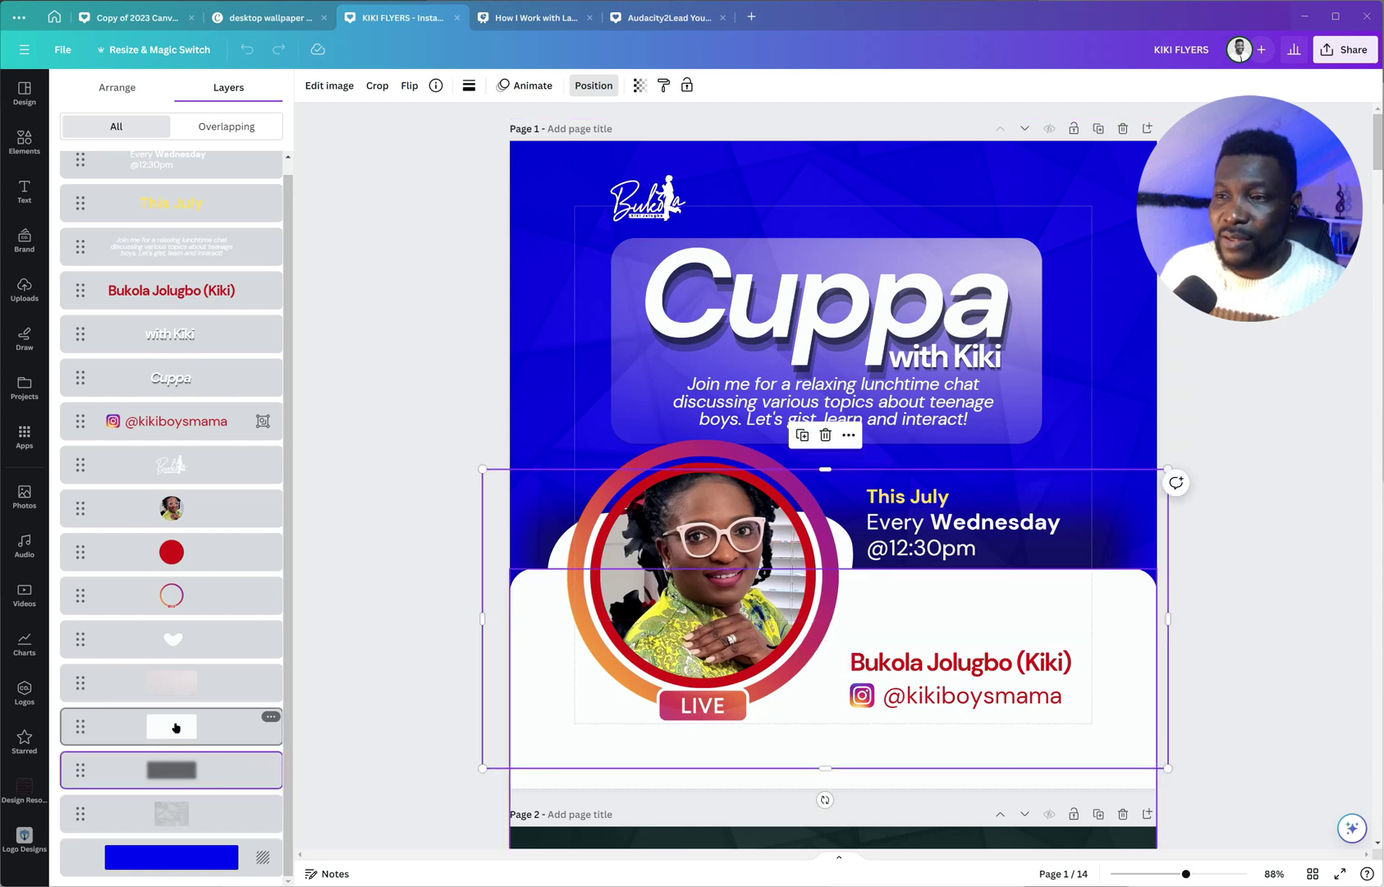
pyautogui.click(175, 727)
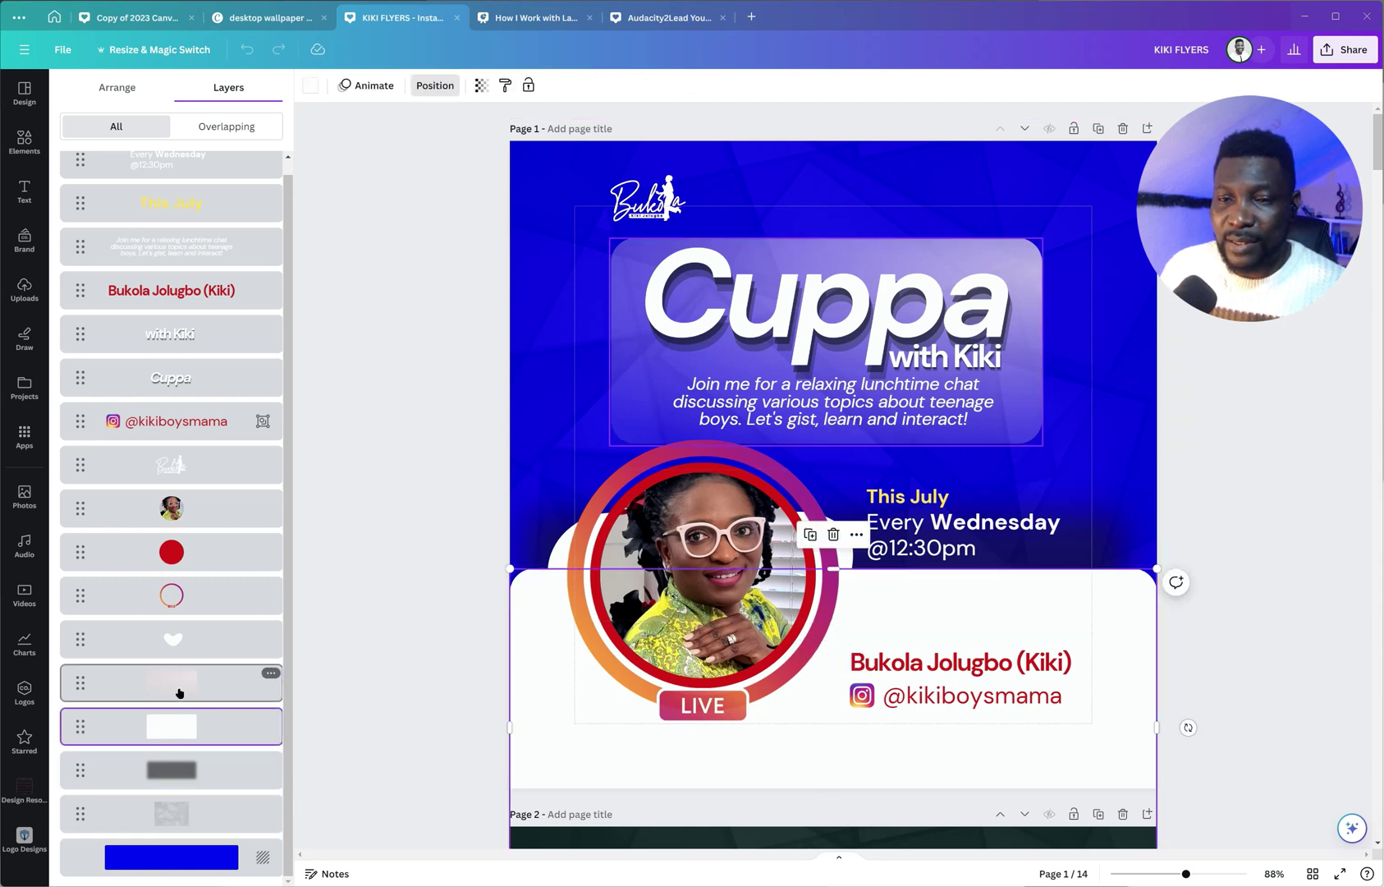
pyautogui.moveTo(530, 624); pyautogui.dragTo(513, 408)
pyautogui.hotkey('ctrl', 'z')
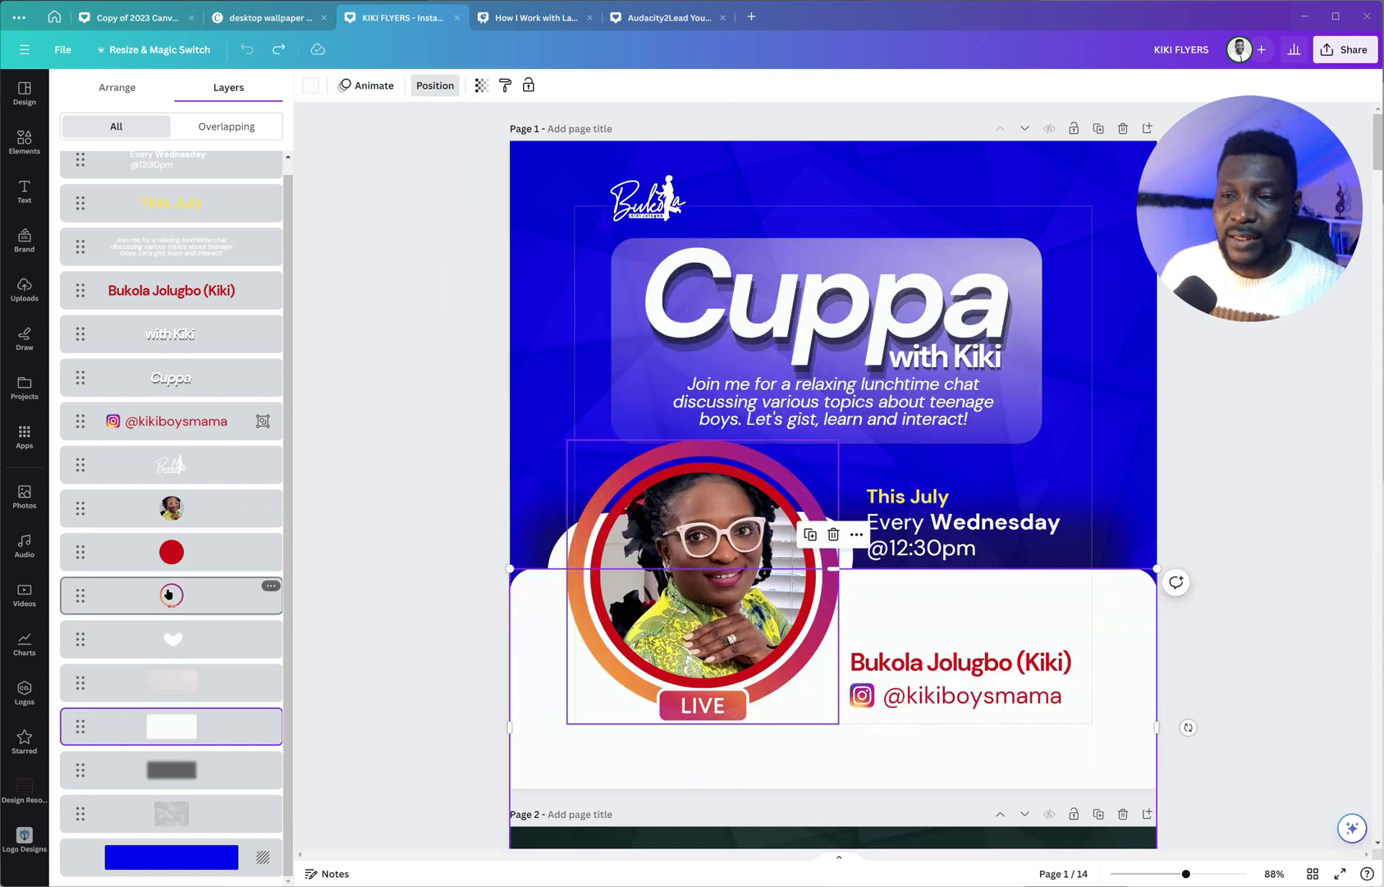
# Pull apart the portrait photo, red circle and gradient ring, then undo to restore them
pyautogui.click(170, 595)
pyautogui.click(171, 508)
pyautogui.moveTo(764, 636); pyautogui.dragTo(485, 607)
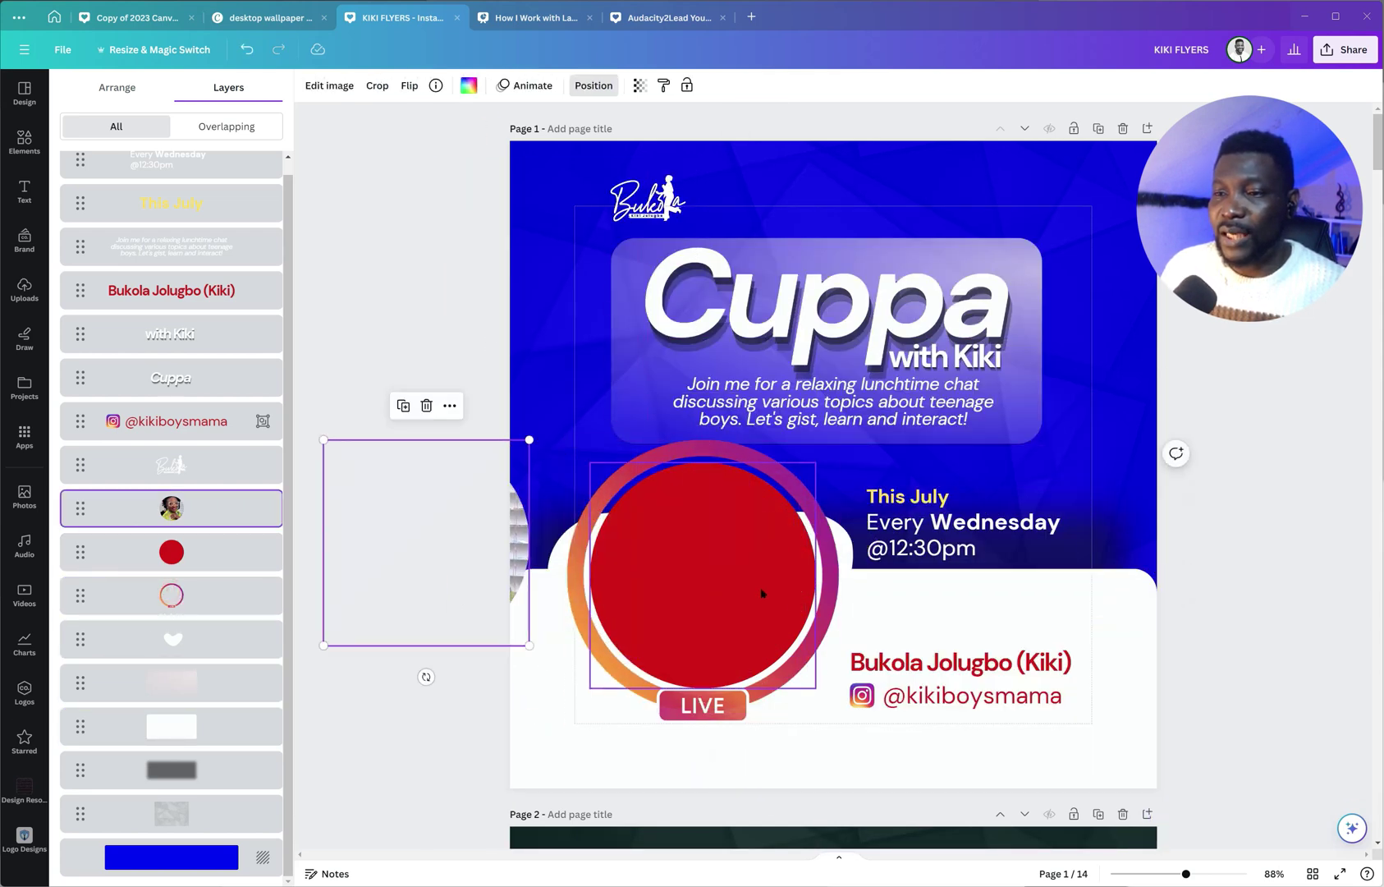
pyautogui.click(762, 591)
pyautogui.moveTo(762, 592); pyautogui.dragTo(891, 456)
pyautogui.moveTo(700, 633); pyautogui.dragTo(558, 586)
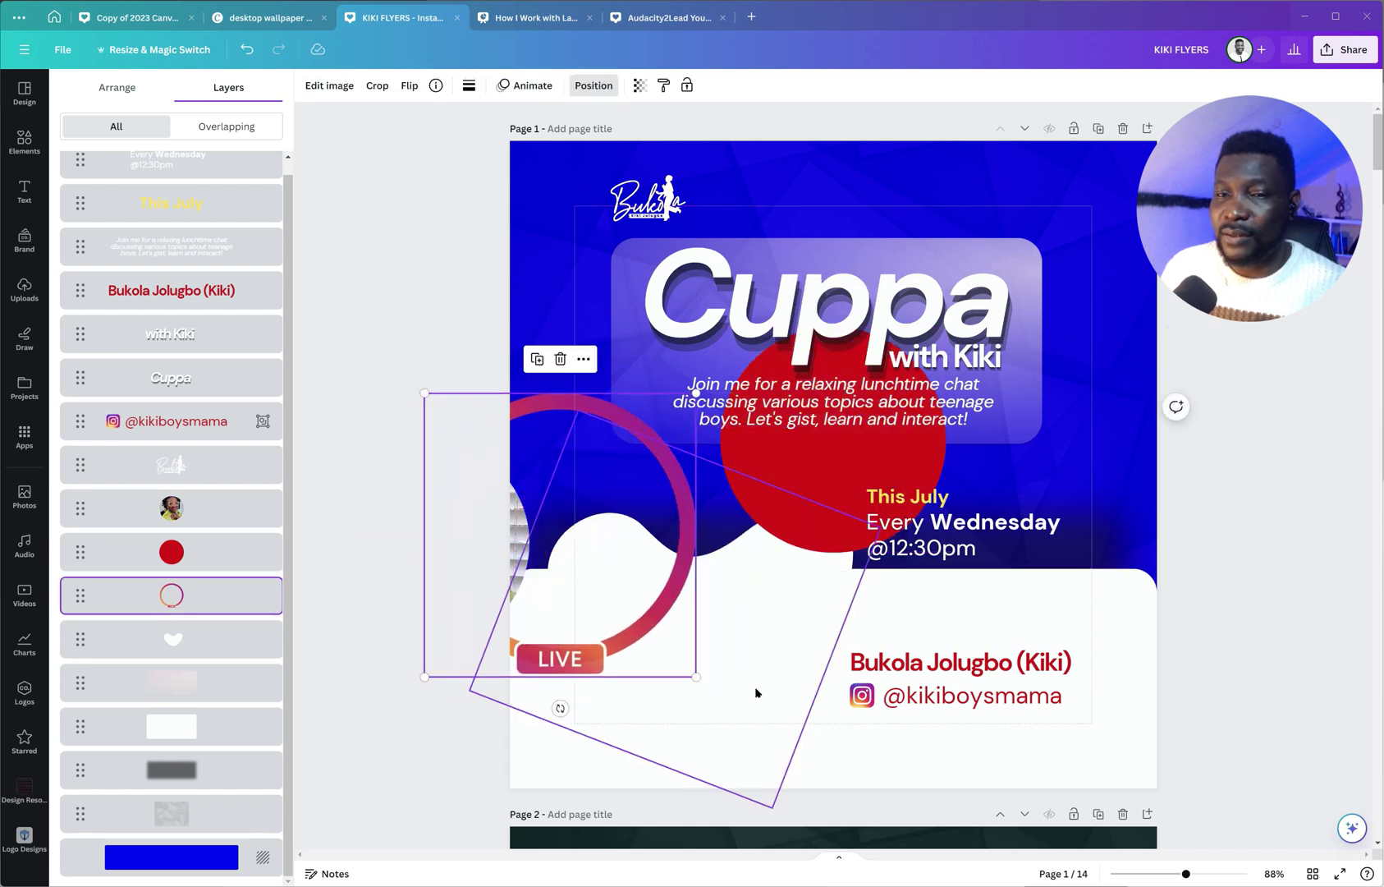
pyautogui.hotkey('ctrl', 'z')
pyautogui.hotkey('ctrl', 'z')
pyautogui.hotkey('ctrl', 'z')
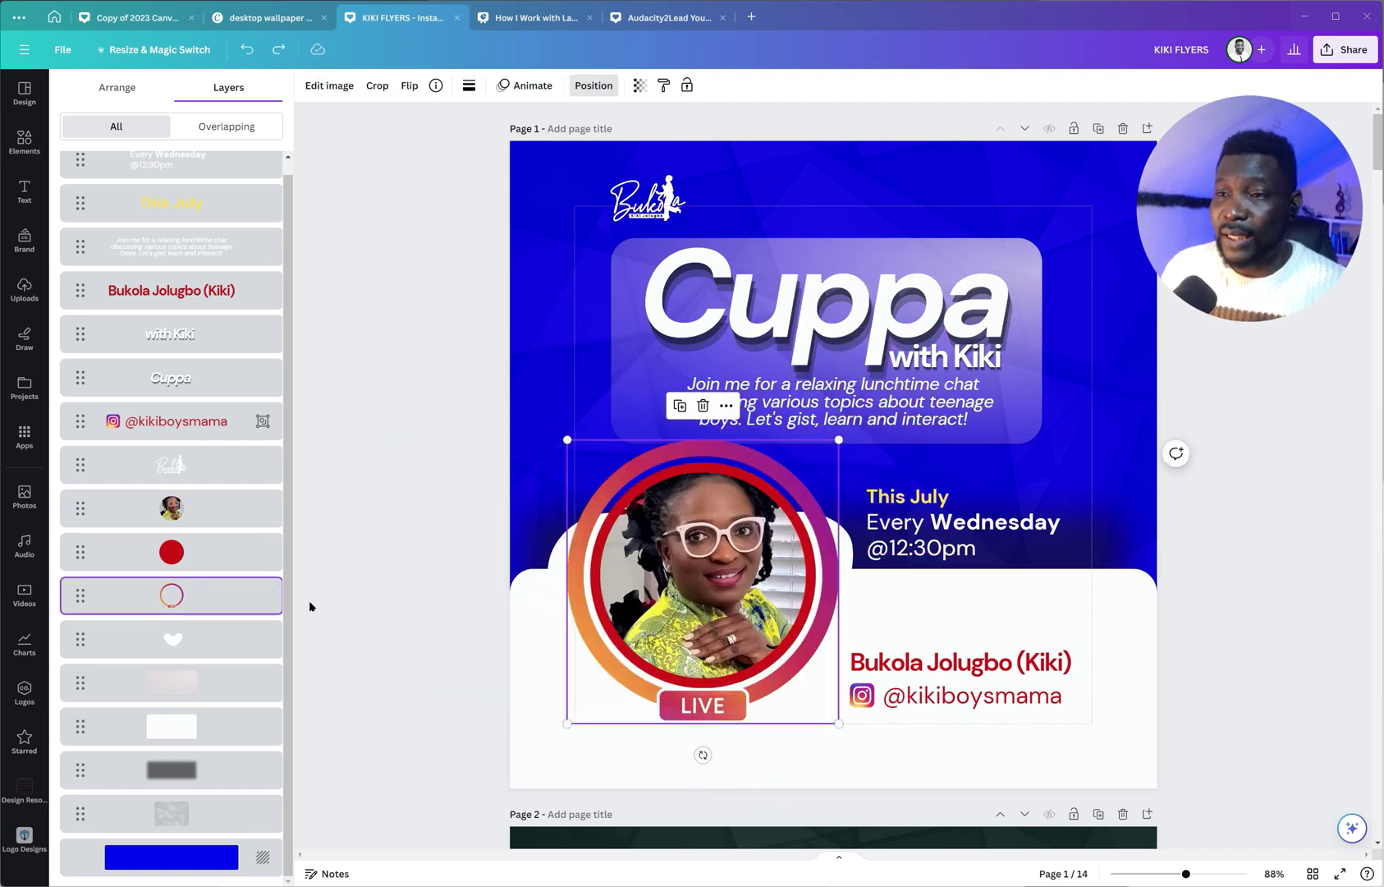
pyautogui.scroll(1, 185, 246)
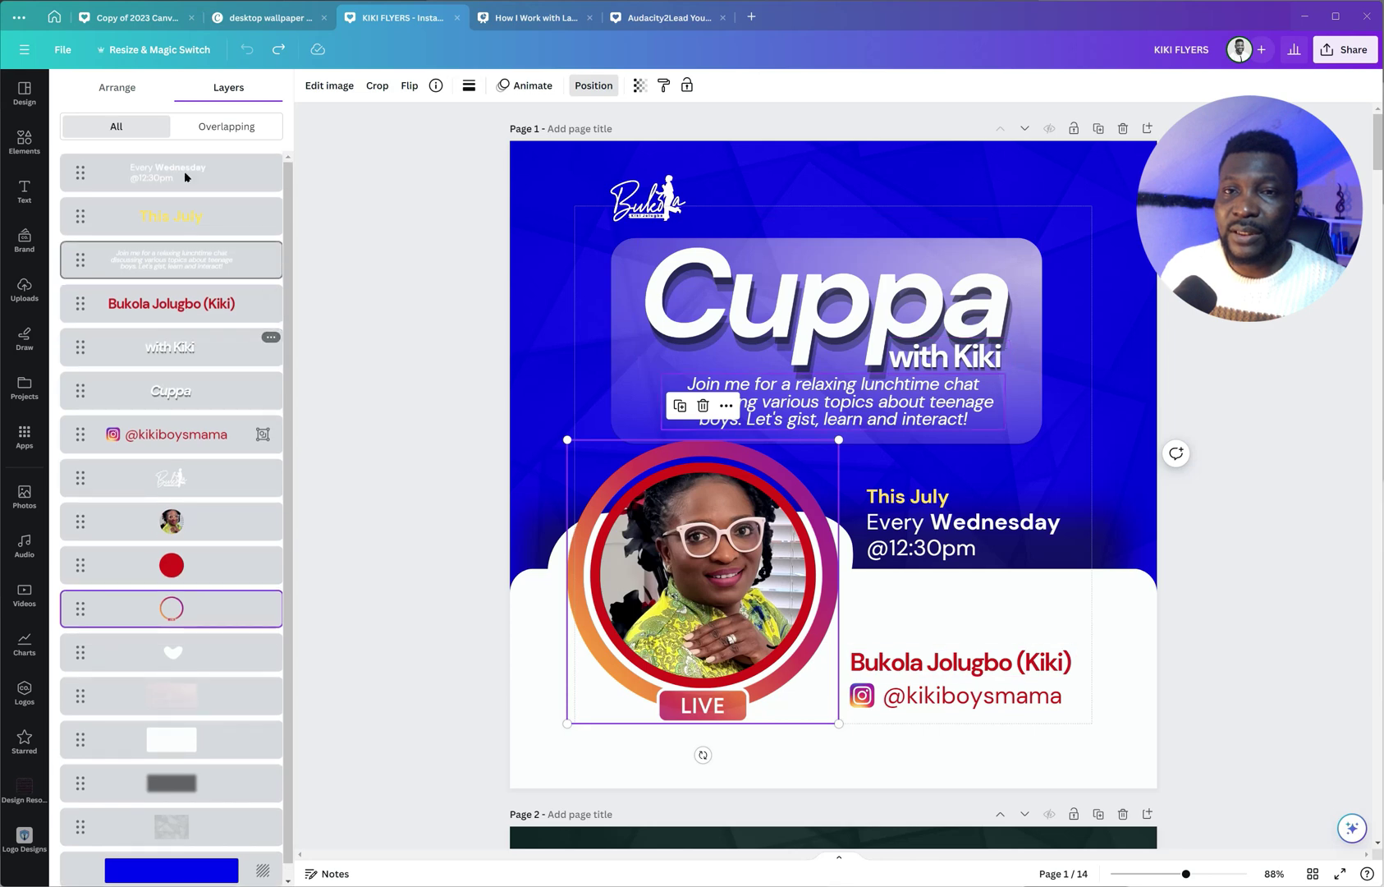
pyautogui.click(184, 173)
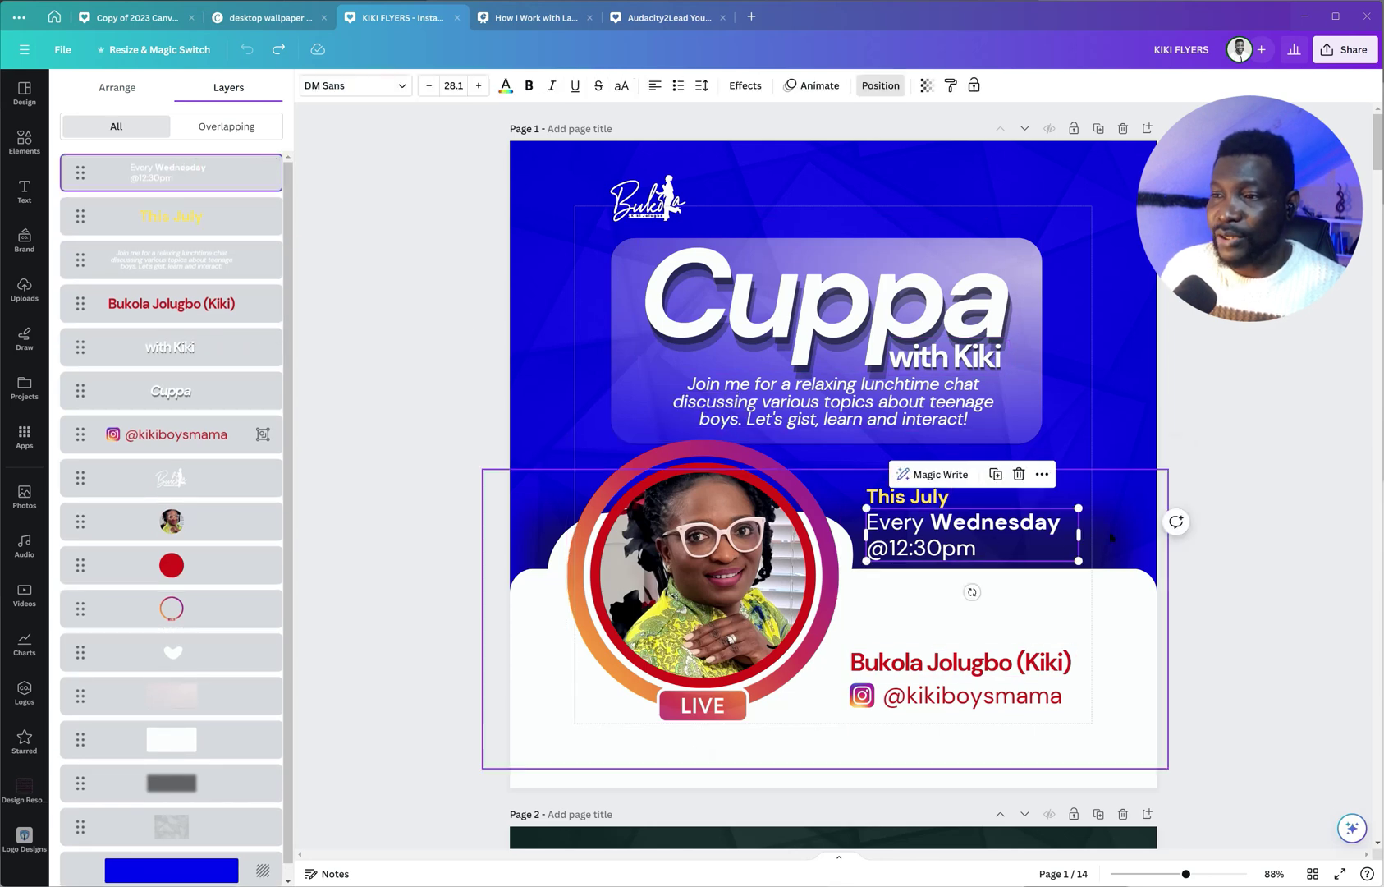
pyautogui.click(400, 394)
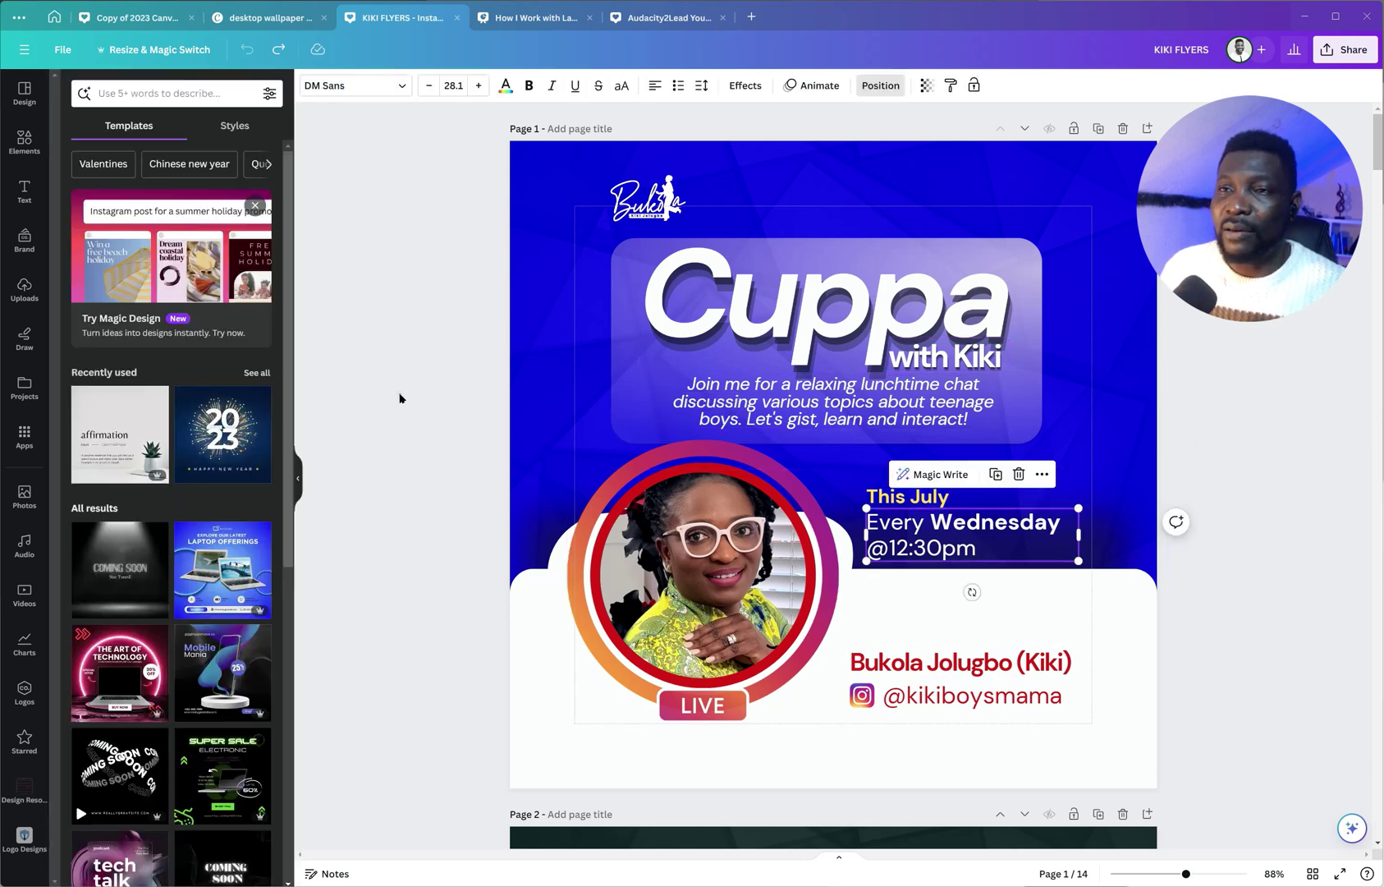
pyautogui.click(880, 85)
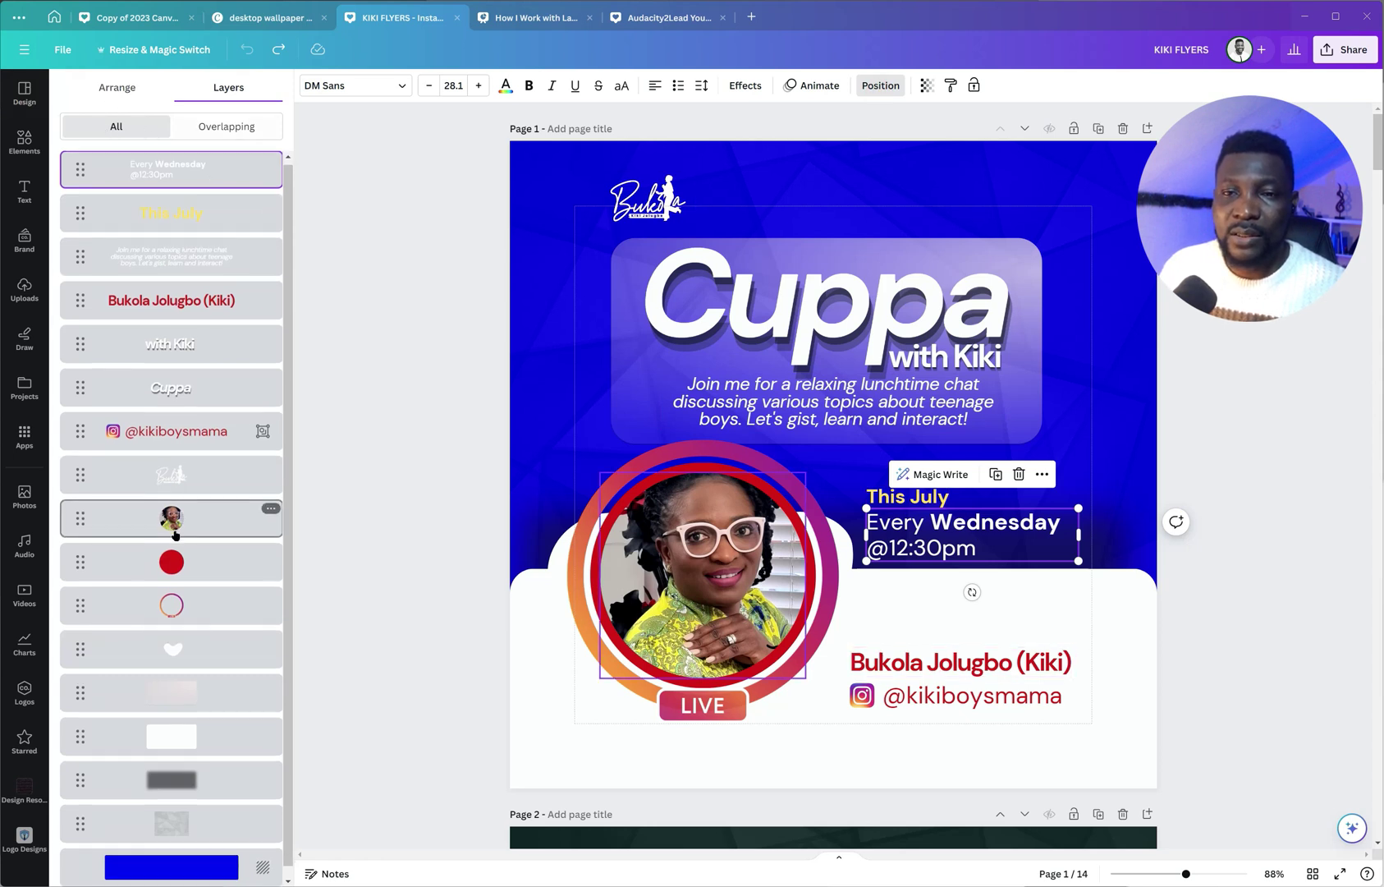
pyautogui.click(212, 129)
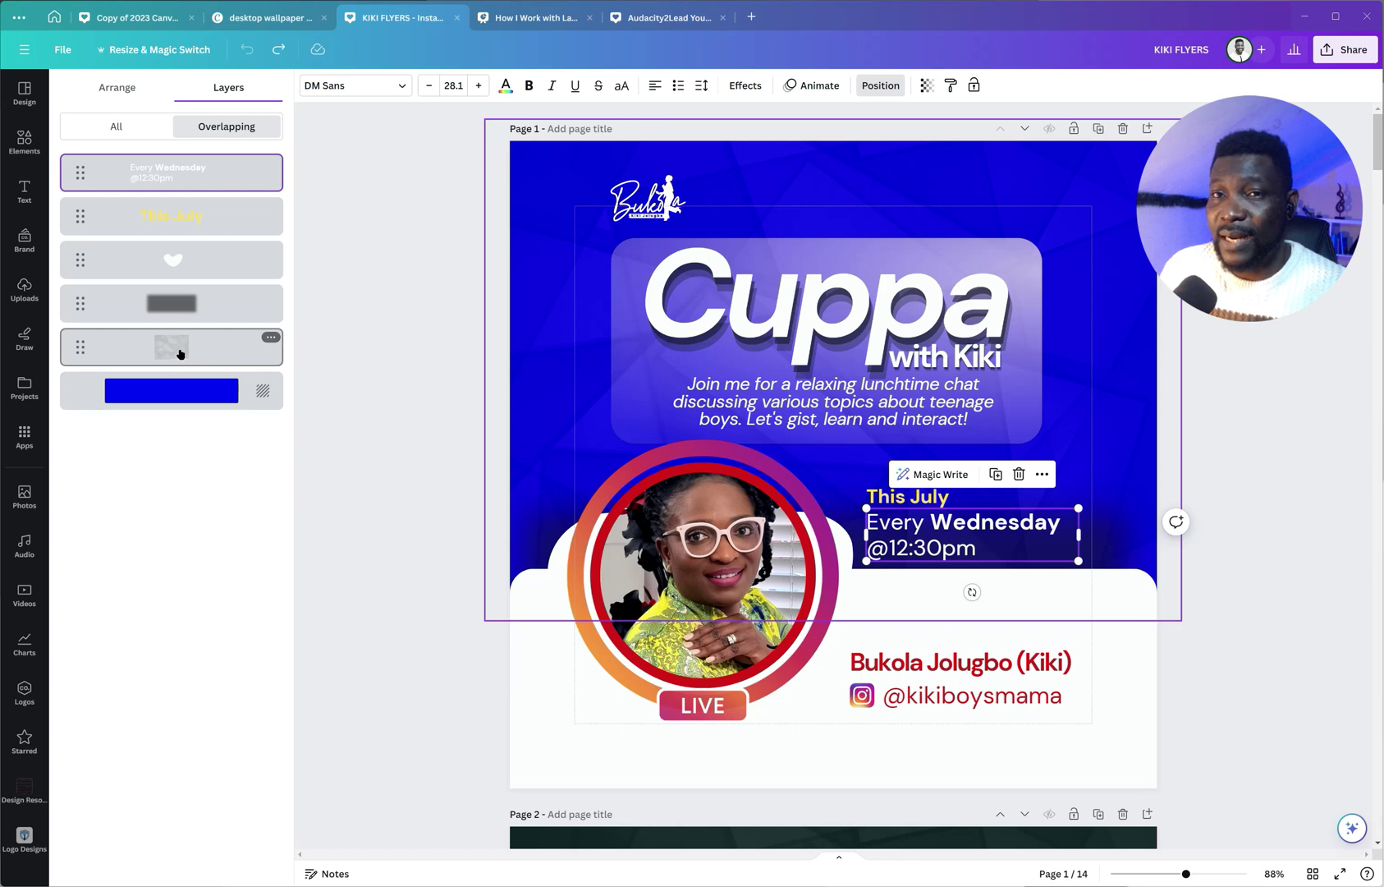
pyautogui.click(136, 121)
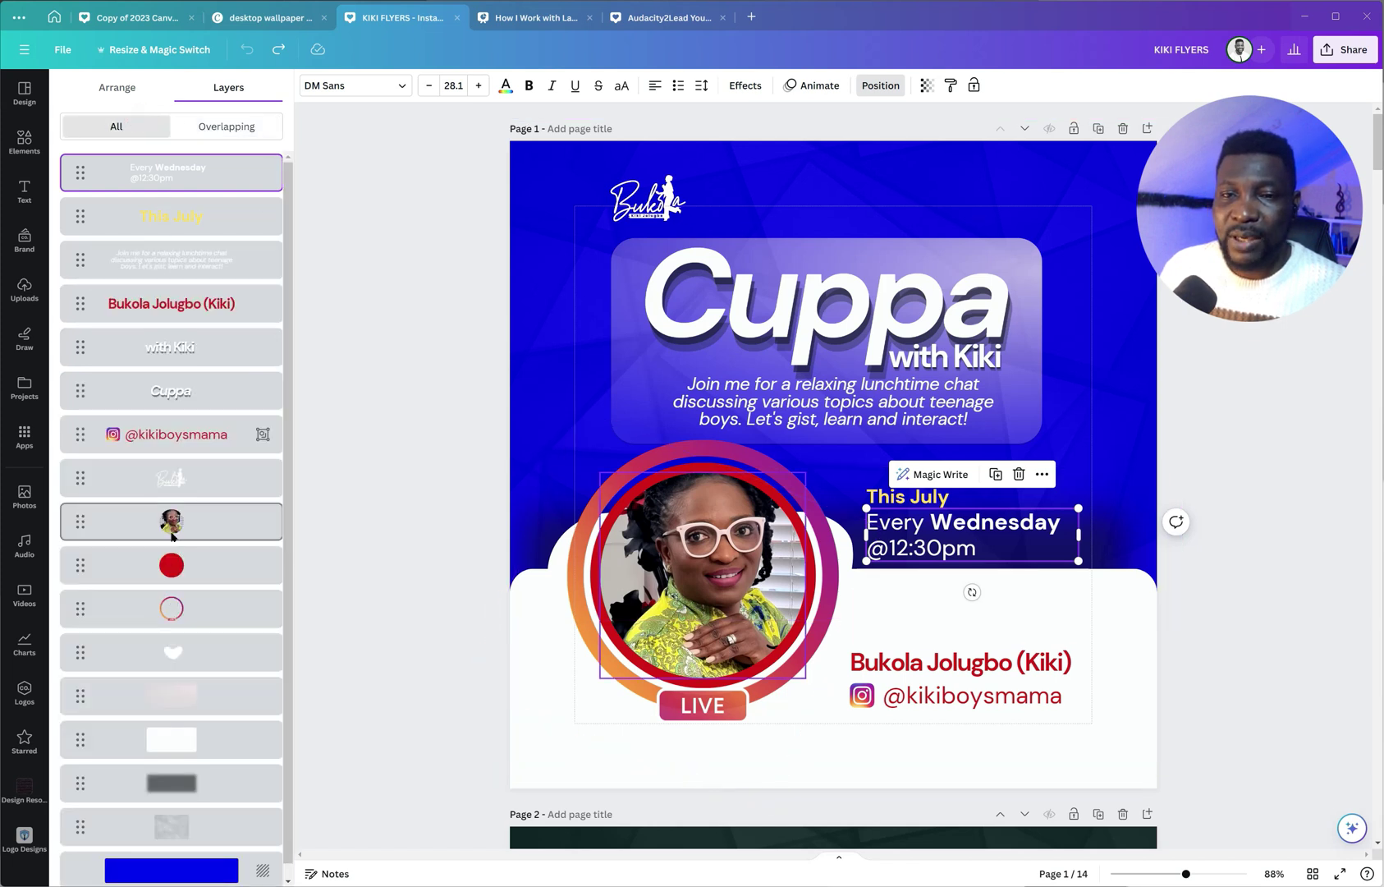
# Multi-select the portrait photo, red circle and gradient ring layers
pyautogui.click(201, 520)
pyautogui.keyDown('shift'); pyautogui.click(197, 565); pyautogui.keyUp('shift')
pyautogui.keyDown('shift'); pyautogui.click(197, 608); pyautogui.keyUp('shift')
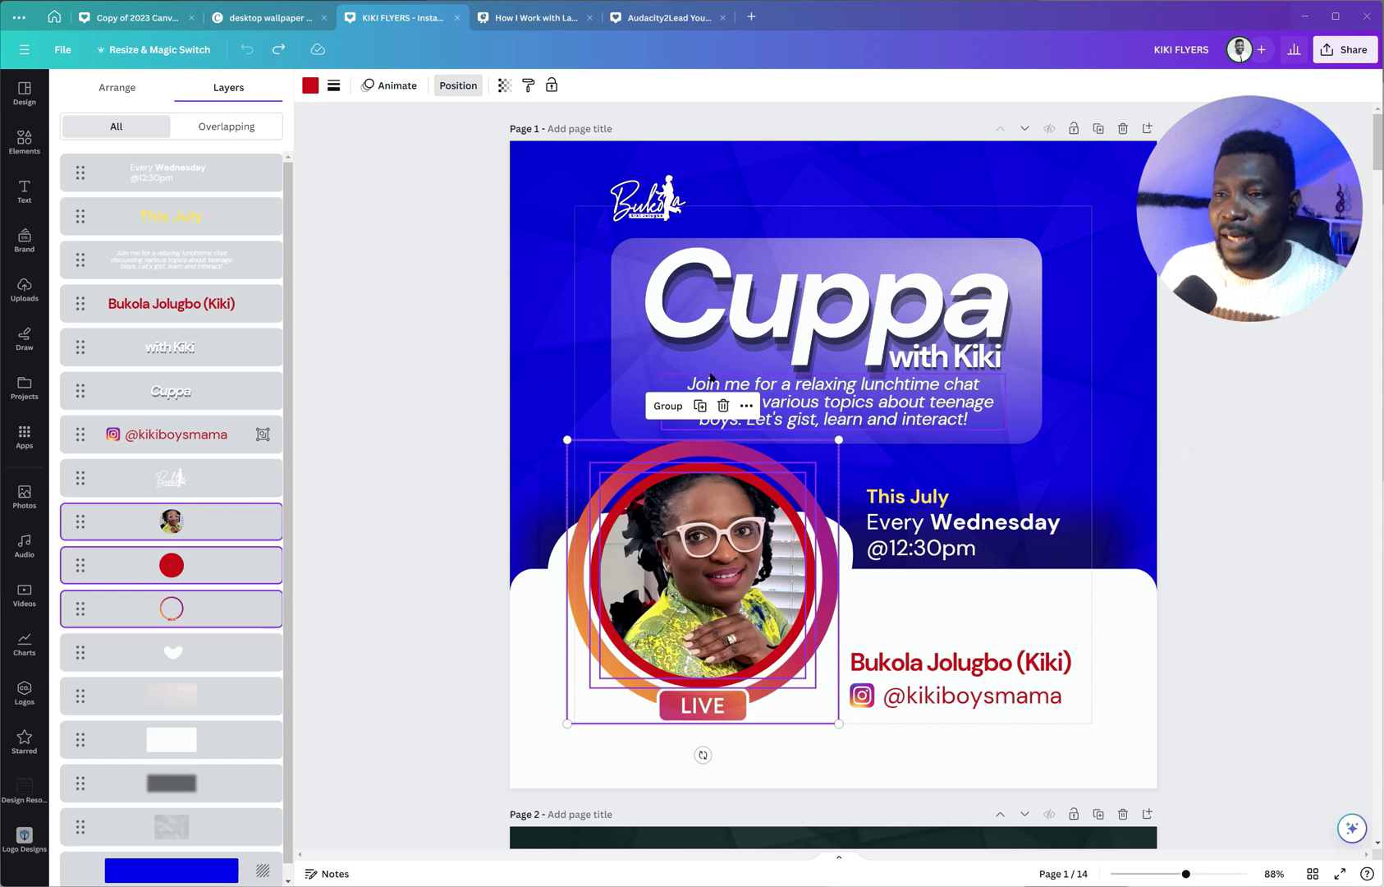
# Group the photo, red circle and ring, nudge the group, and view its options menu
pyautogui.click(670, 408)
pyautogui.moveTo(680, 573)
pyautogui.mouseDown()
pyautogui.moveTo(577, 565)
pyautogui.moveTo(667, 566)
pyautogui.mouseUp()
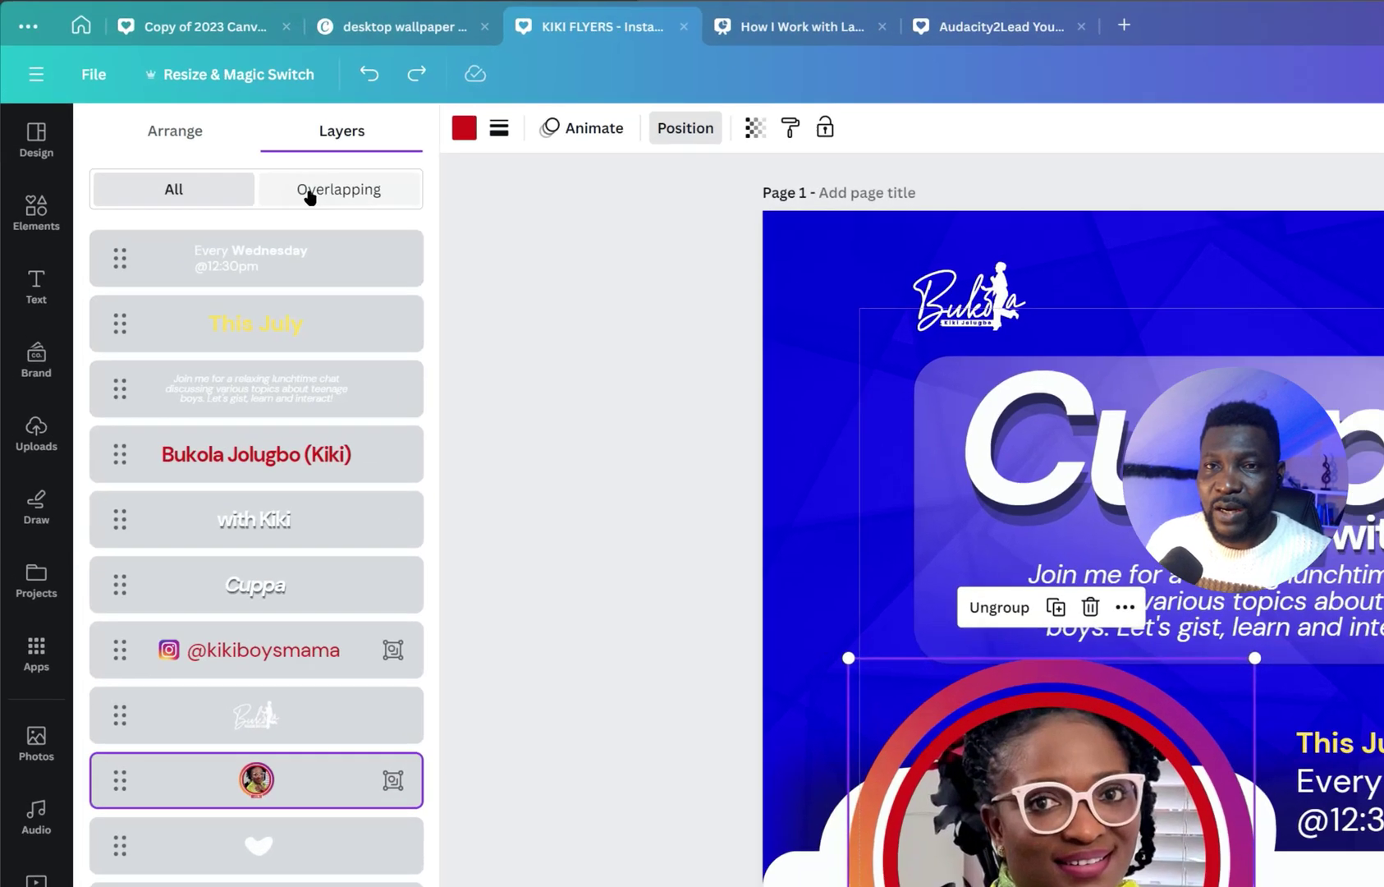
pyautogui.click(227, 125)
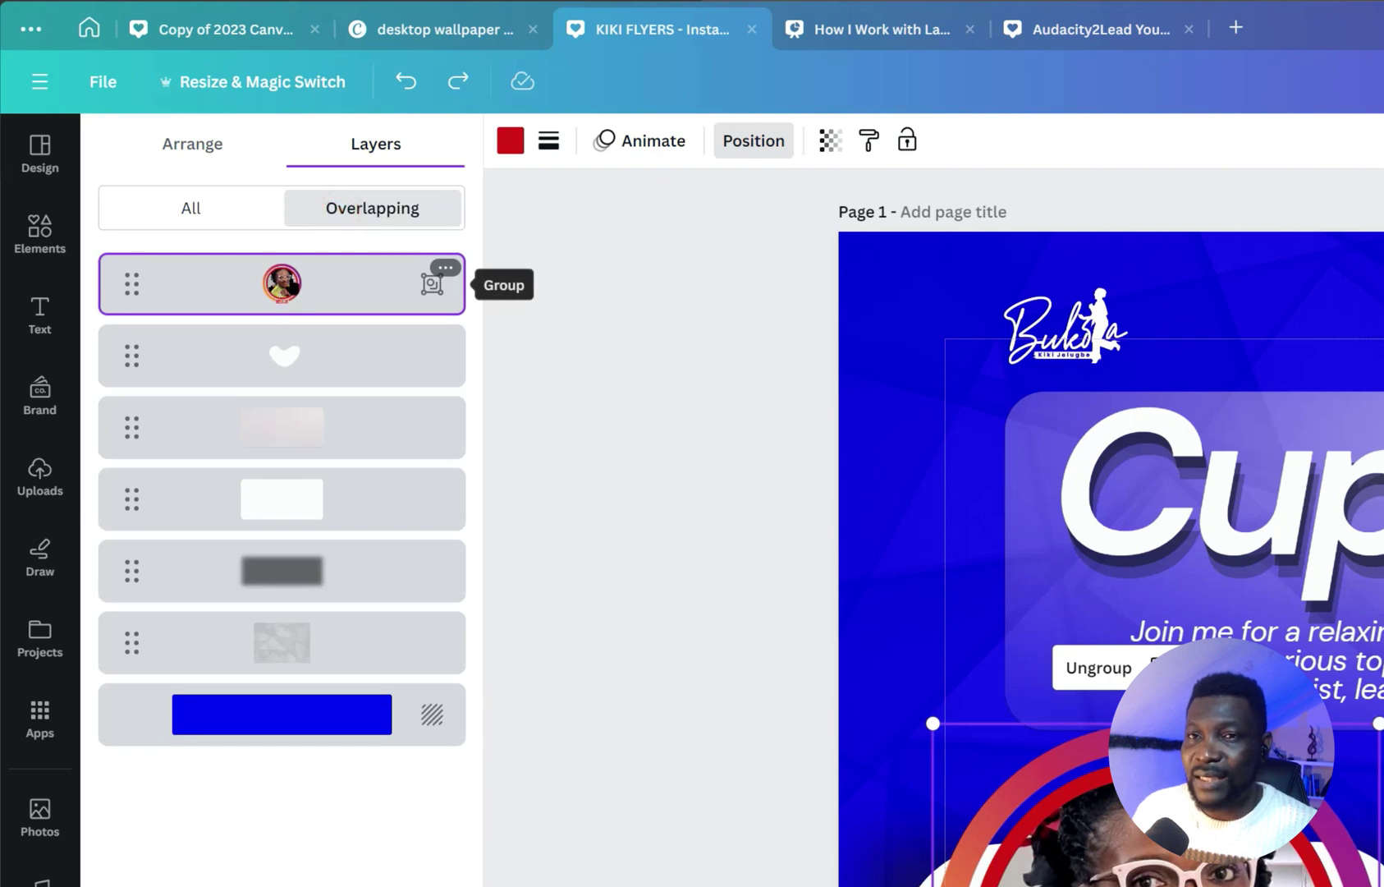
pyautogui.click(445, 267)
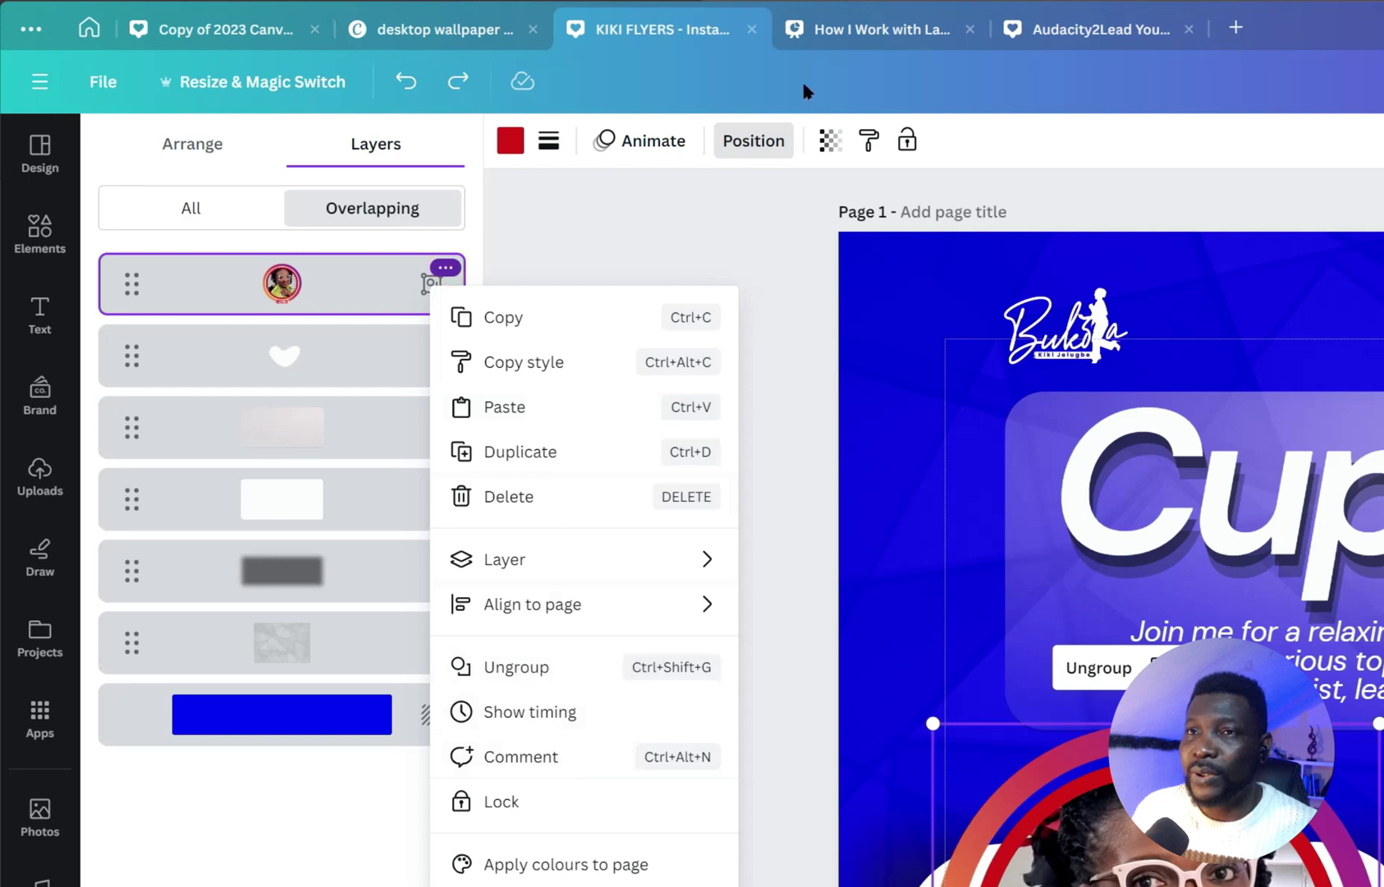
pyautogui.click(238, 861)
# Switch between the Arrange and Layers tabs, toggling the All and Overlapping layer views
pyautogui.click(181, 143)
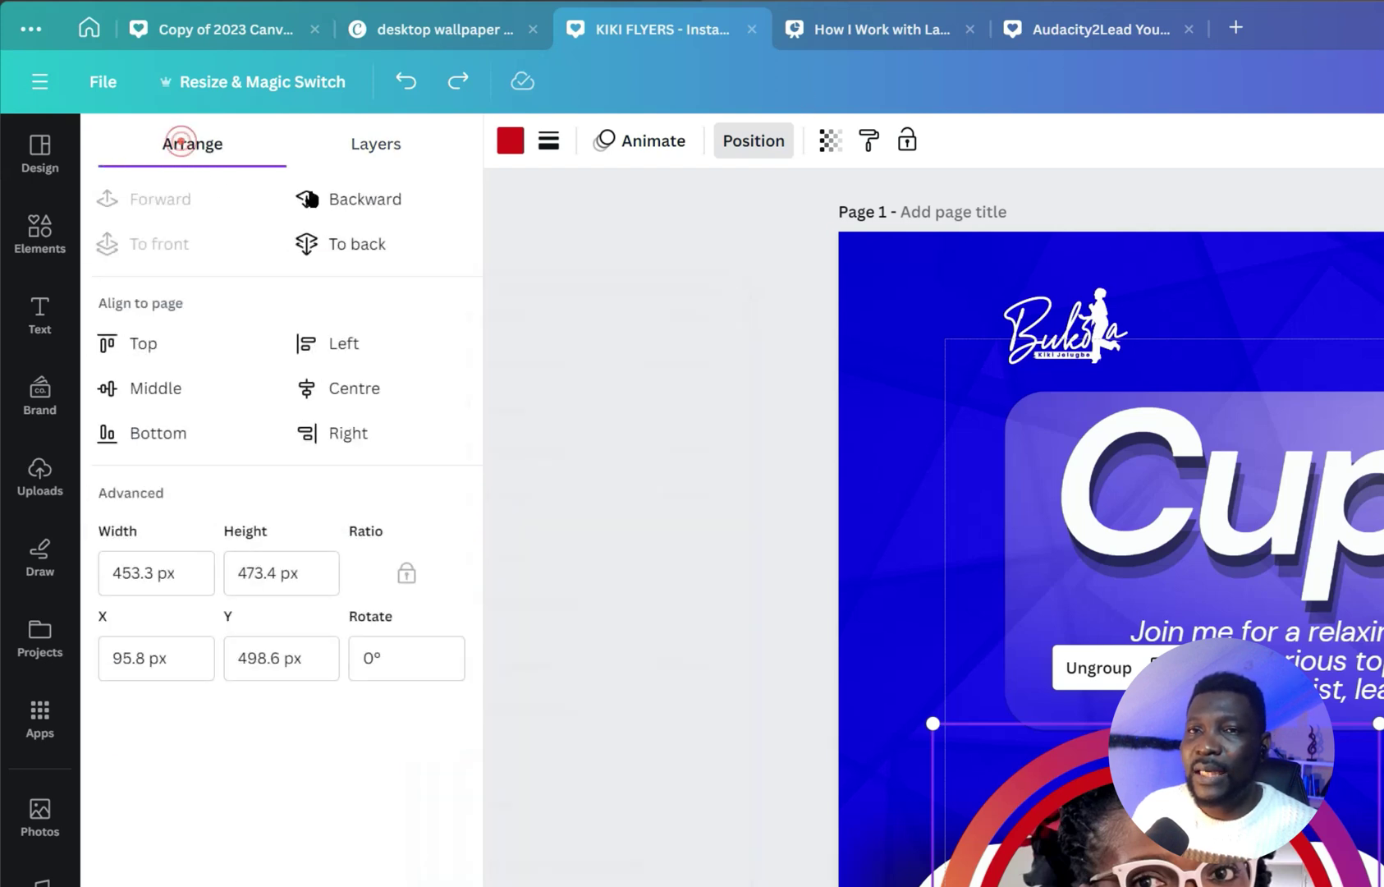
pyautogui.click(250, 98)
pyautogui.click(132, 123)
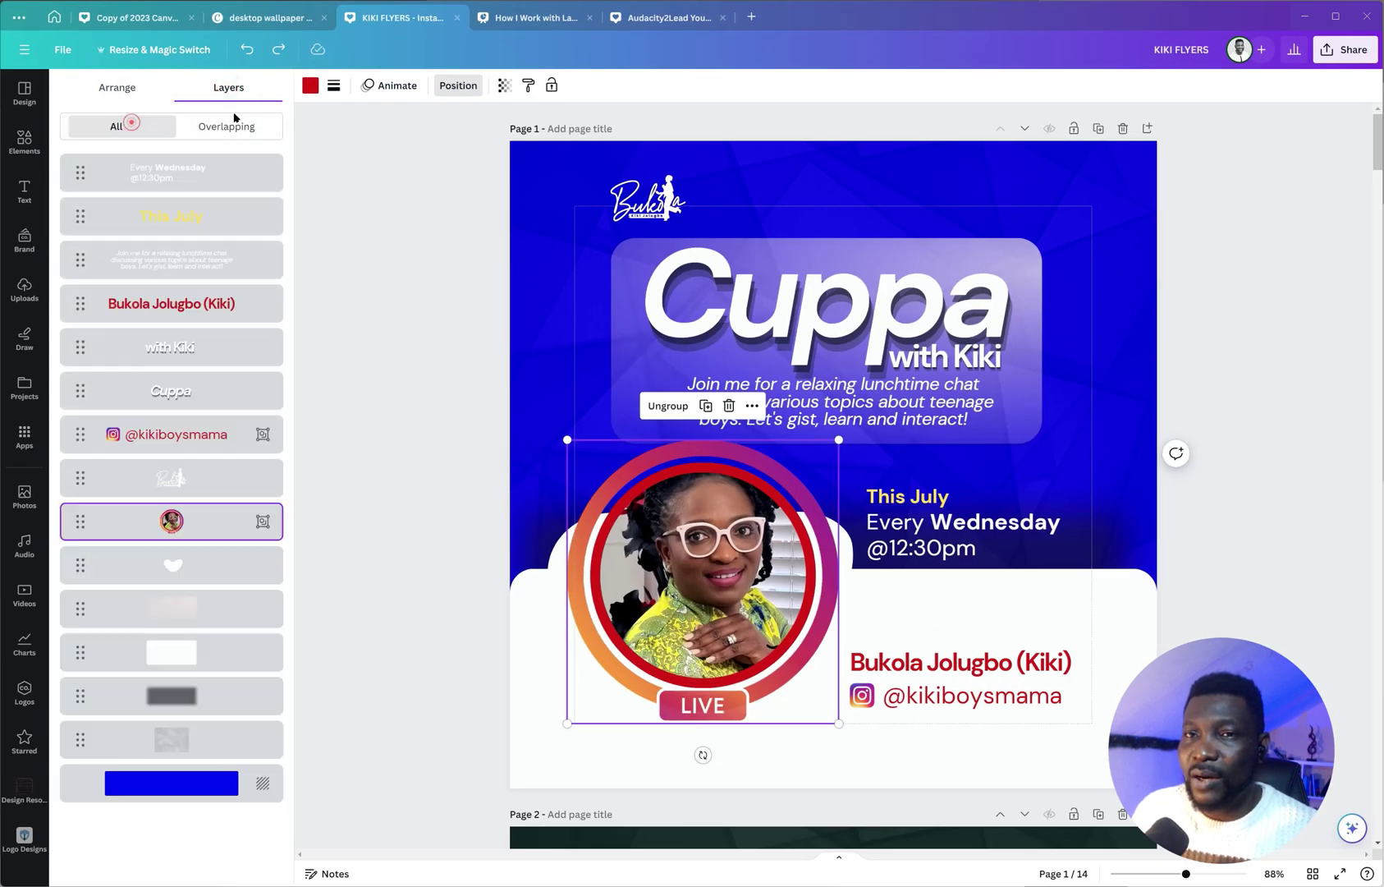
pyautogui.click(232, 125)
pyautogui.click(118, 89)
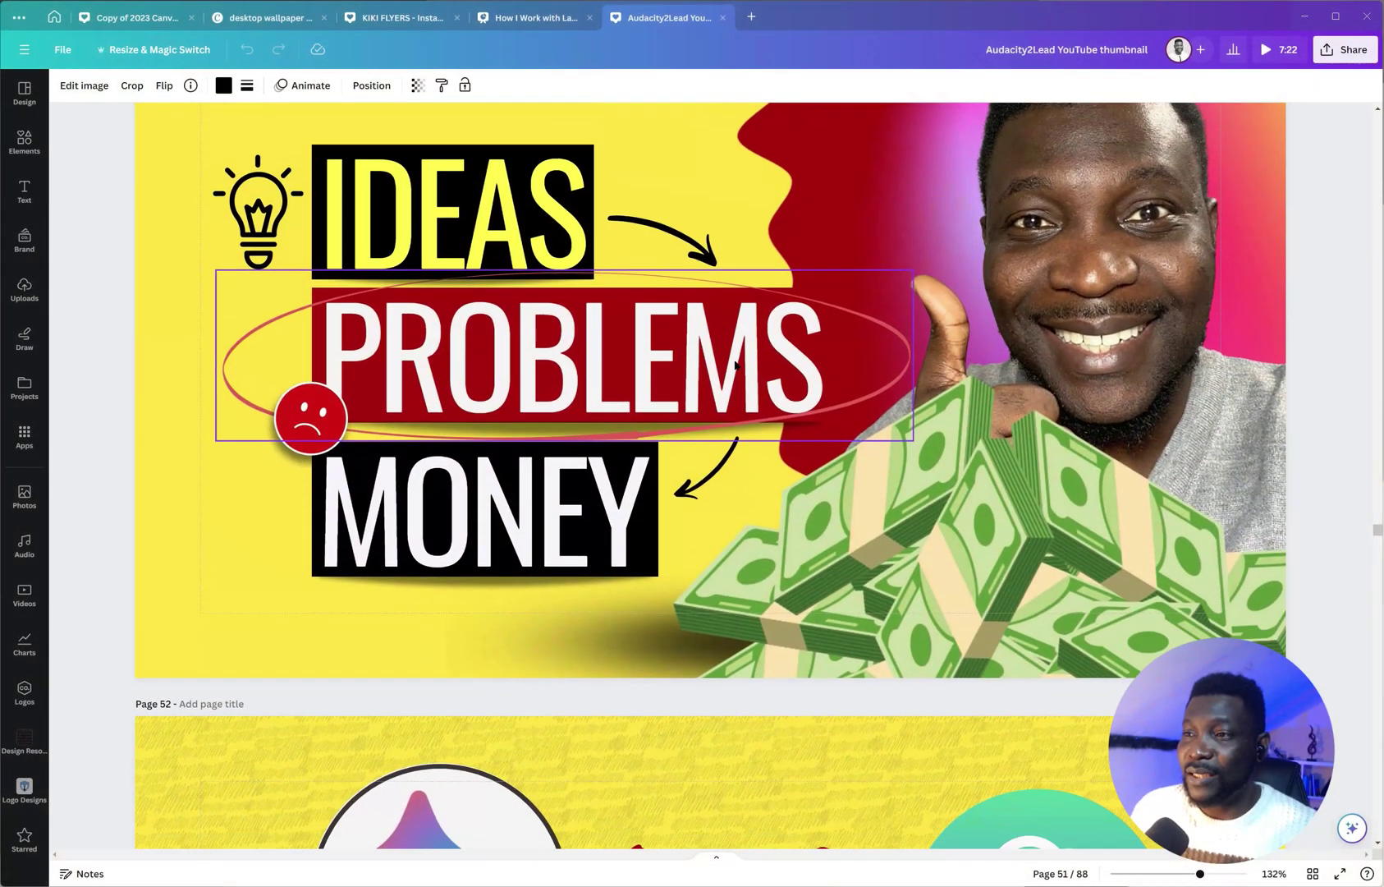
# Scroll to page 53's Bard and ChatGPT thumbnail, select the Bard group, and list its layers
pyautogui.scroll(-10, 735, 365)
pyautogui.scroll(-7, 735, 365)
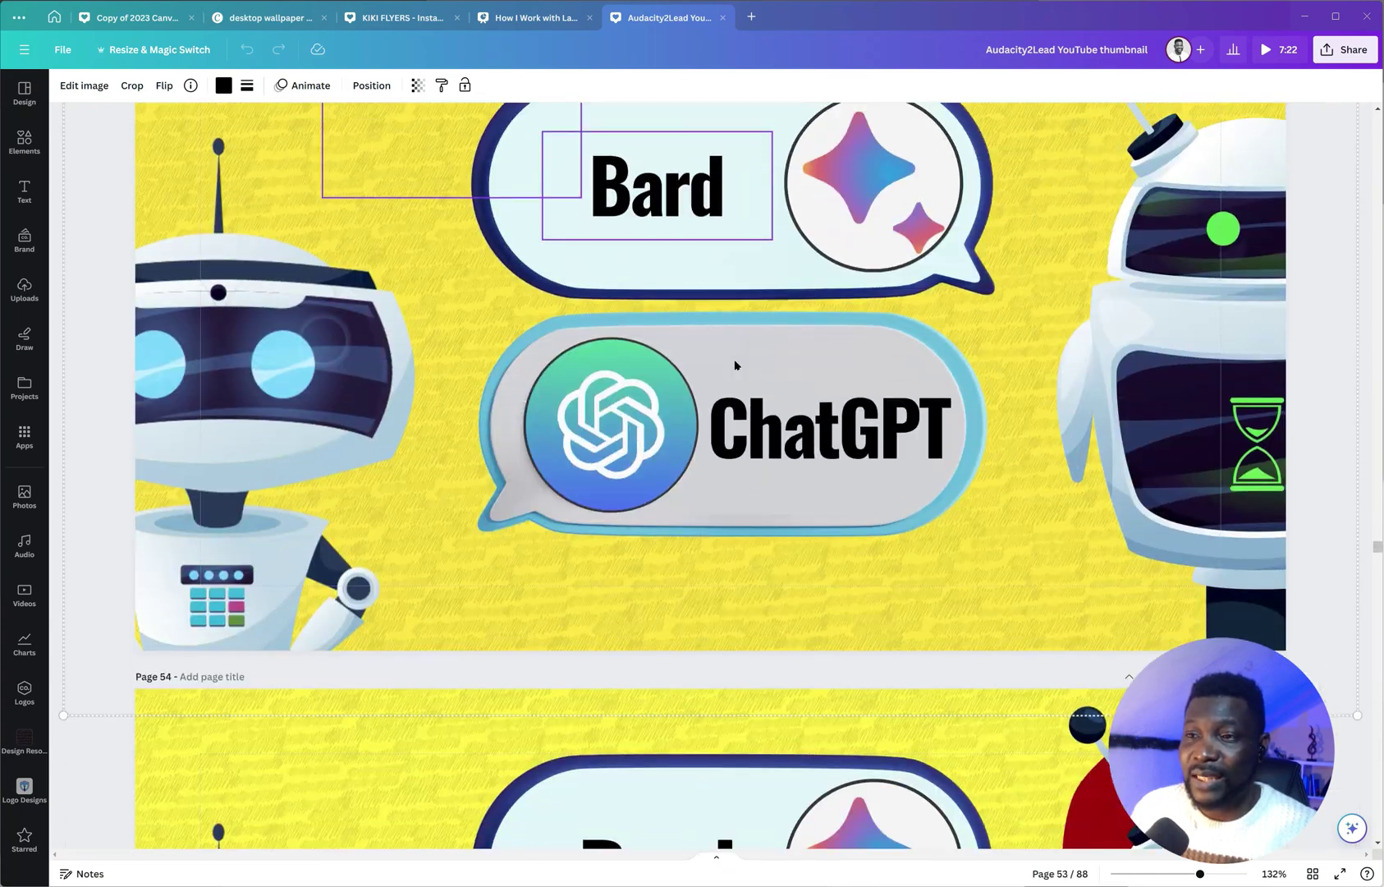
pyautogui.scroll(4, 735, 366)
pyautogui.scroll(-1, 735, 365)
pyautogui.scroll(-1, 735, 366)
pyautogui.click(735, 366)
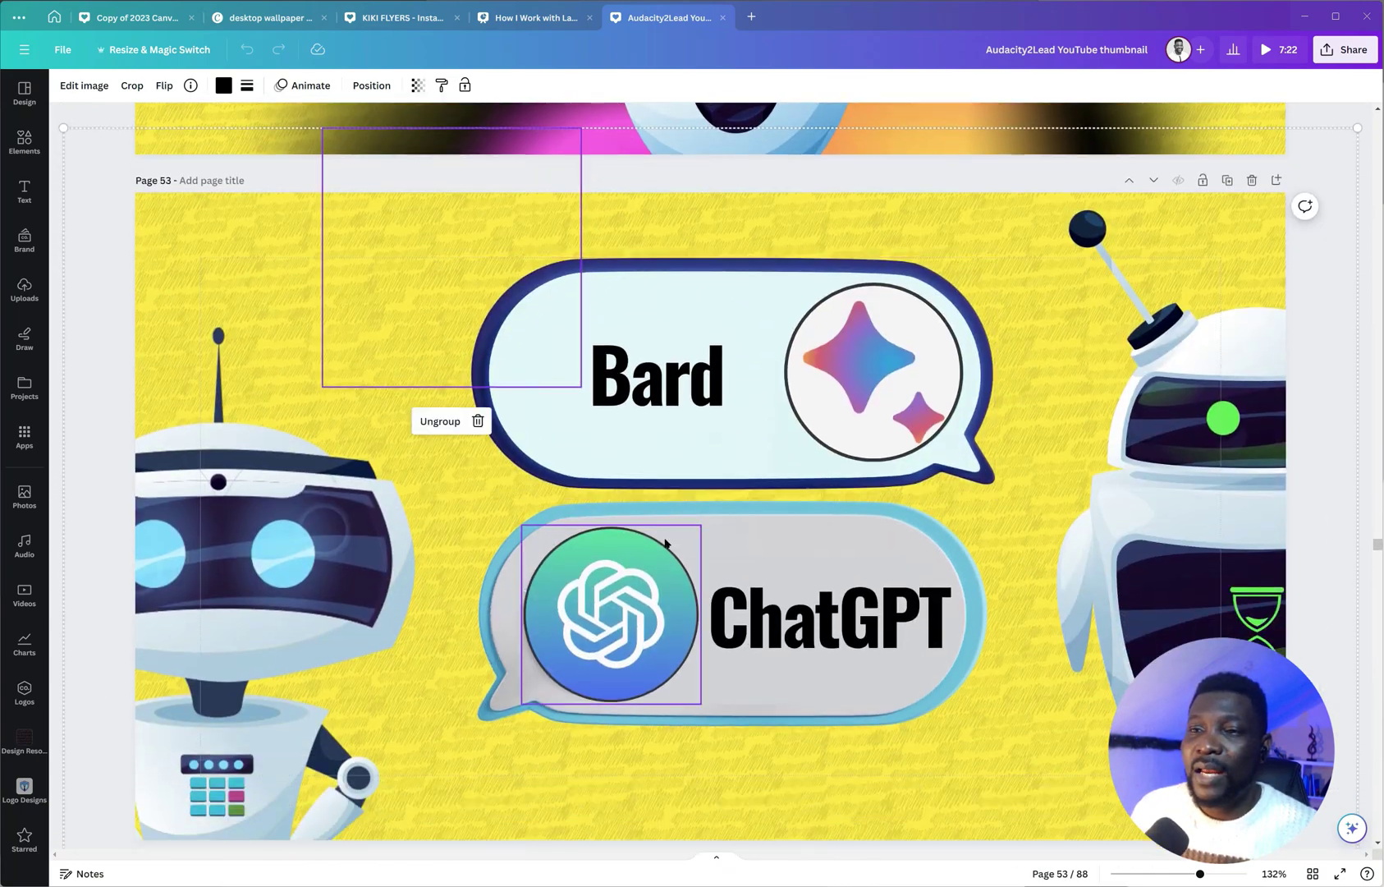
pyautogui.click(367, 85)
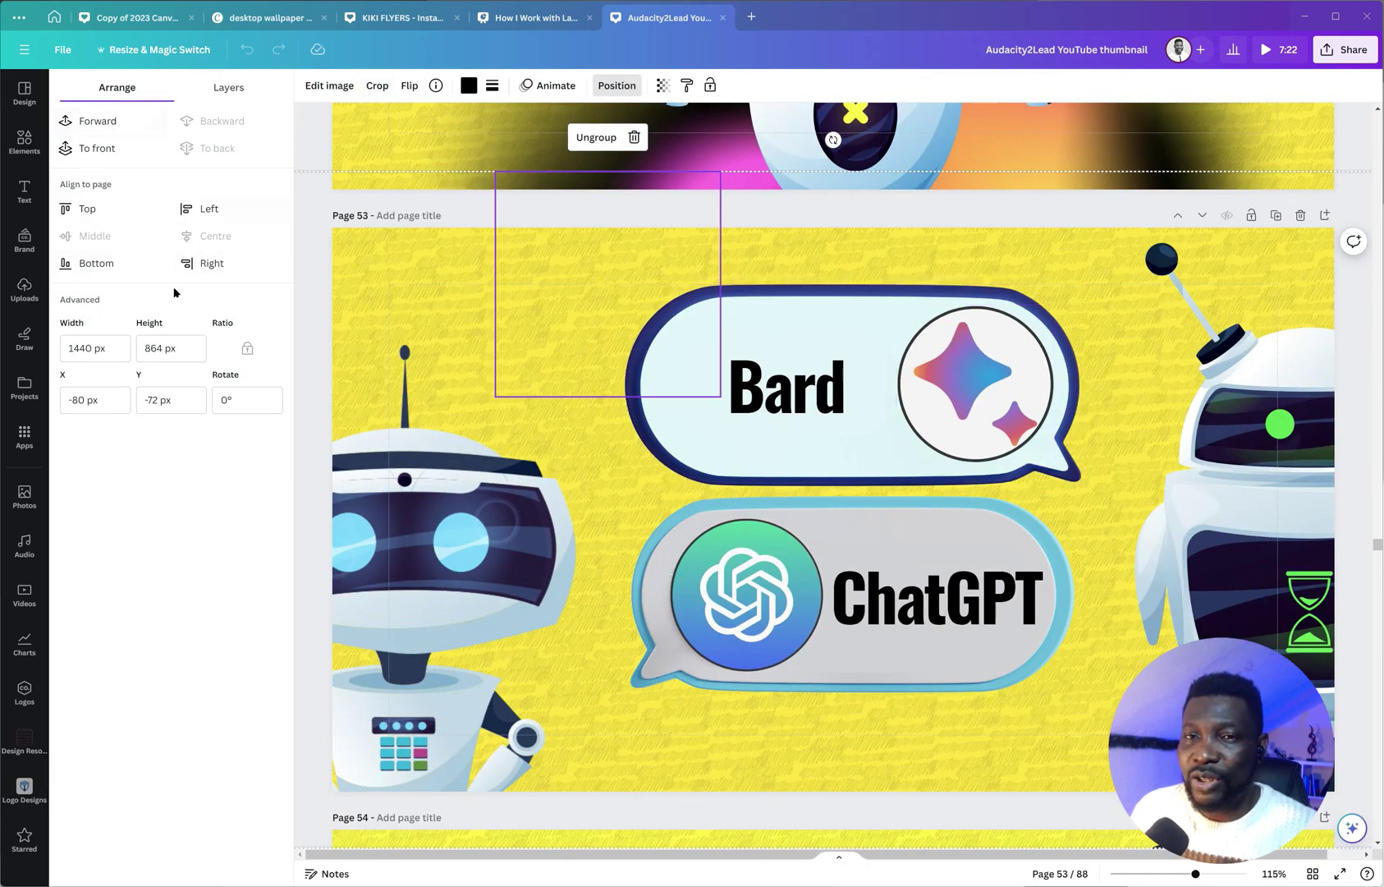
pyautogui.click(219, 88)
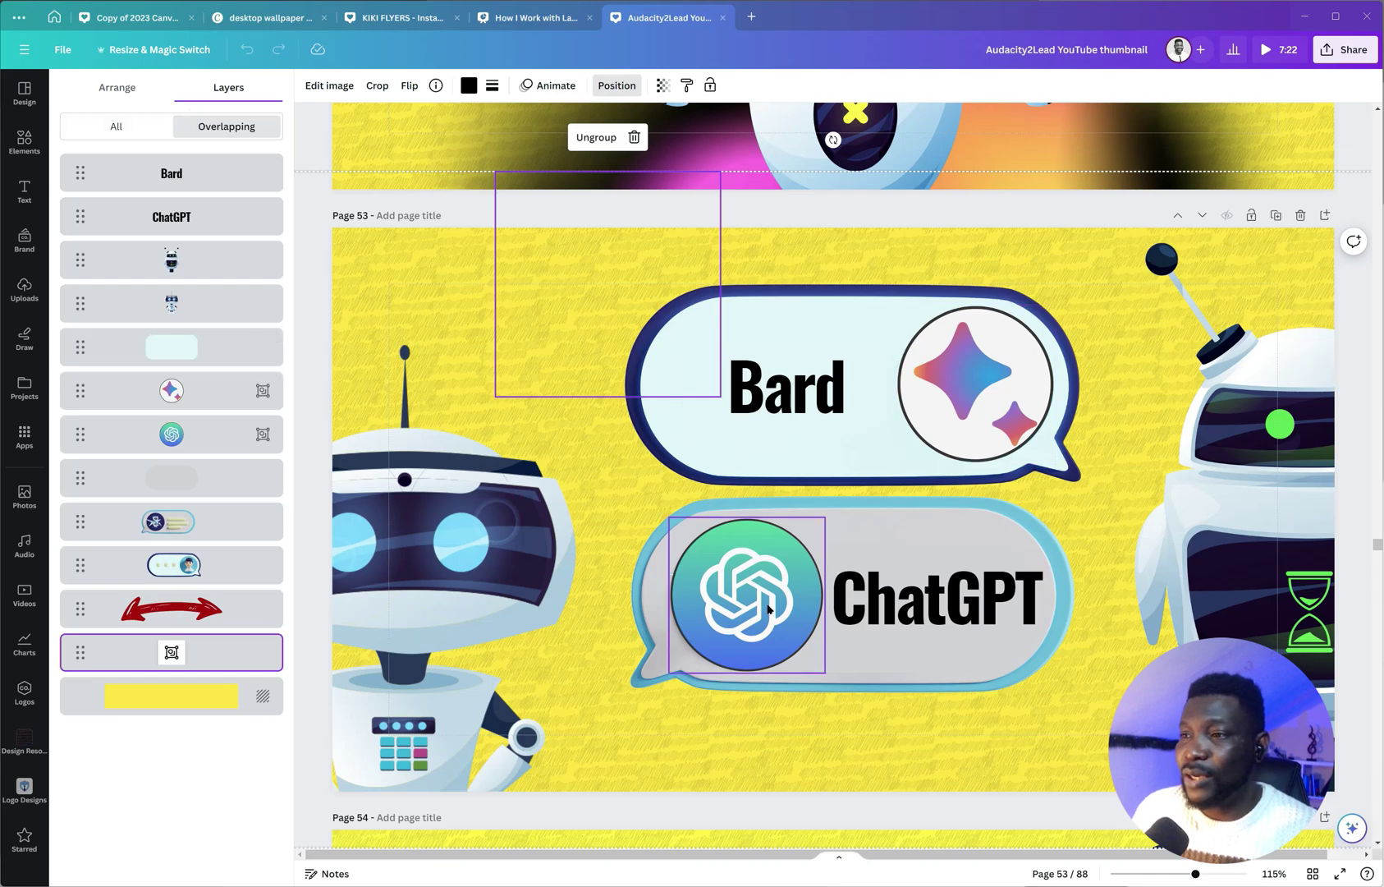
# On page 54, select the red blob behind the left robot and shift it up-right
pyautogui.scroll(-5, 809, 421)
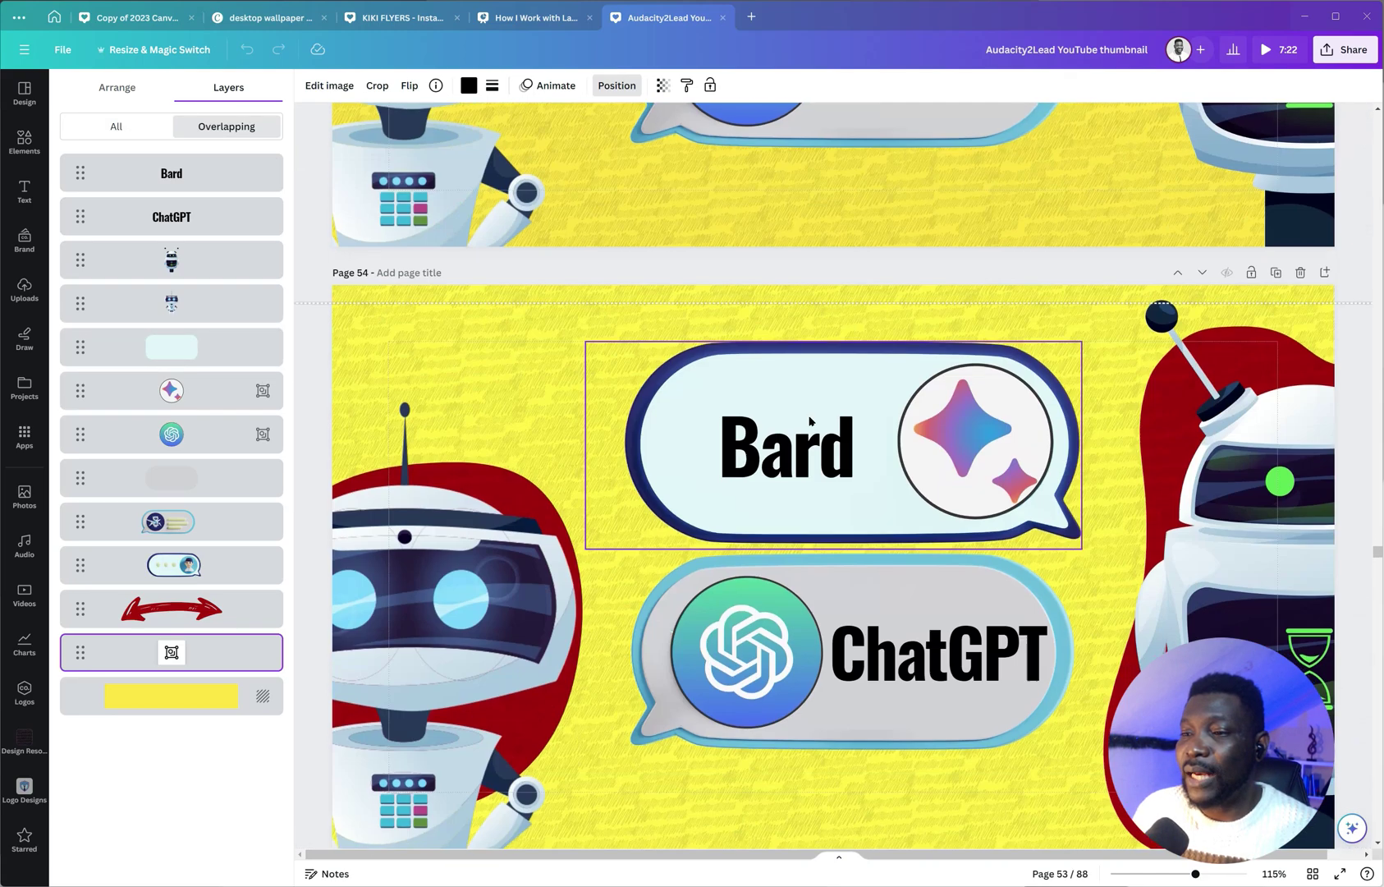
pyautogui.scroll(-4, 810, 421)
pyautogui.scroll(4, 810, 422)
pyautogui.scroll(-1, 809, 421)
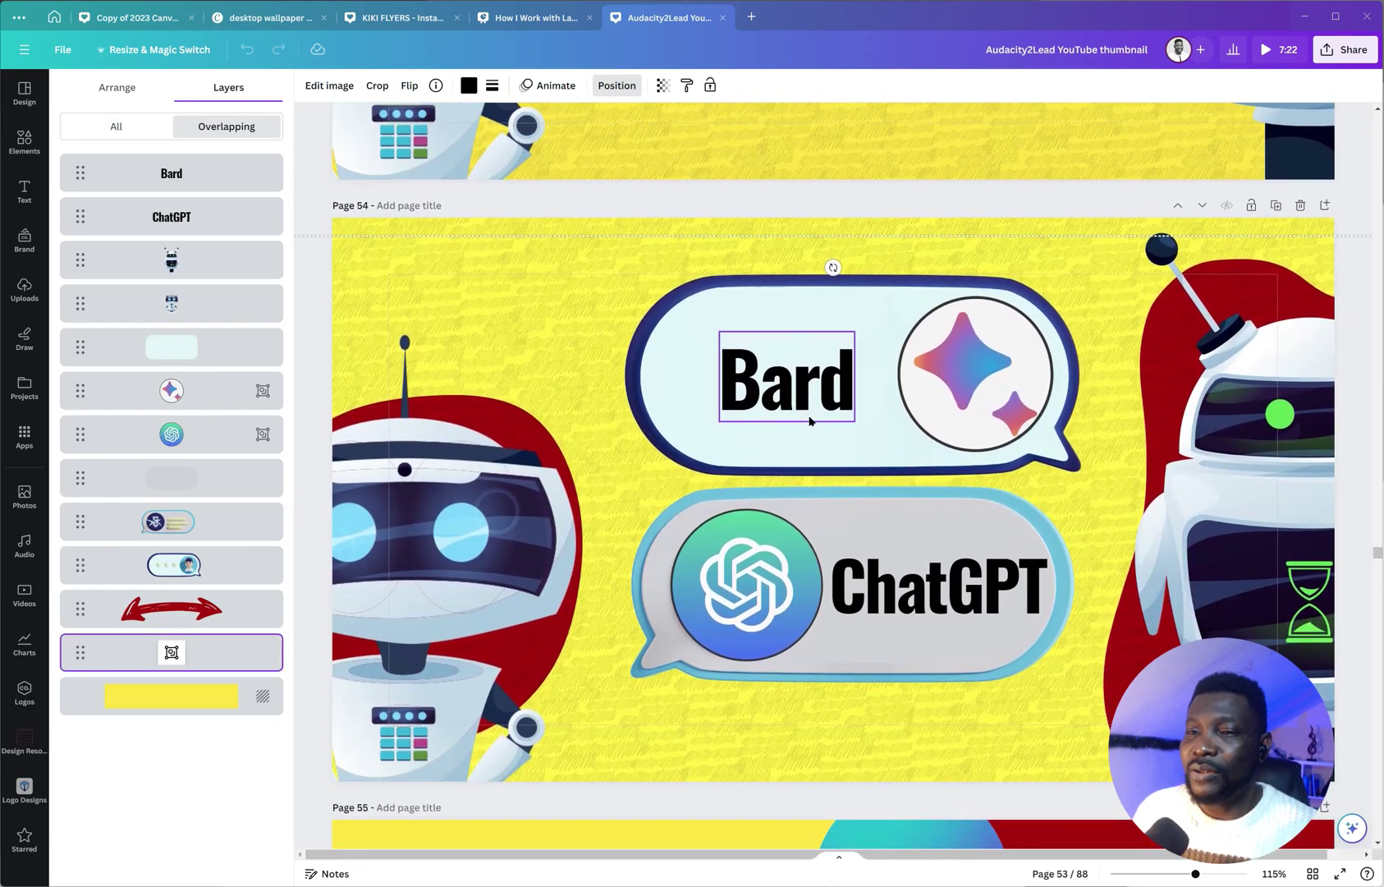
pyautogui.click(174, 743)
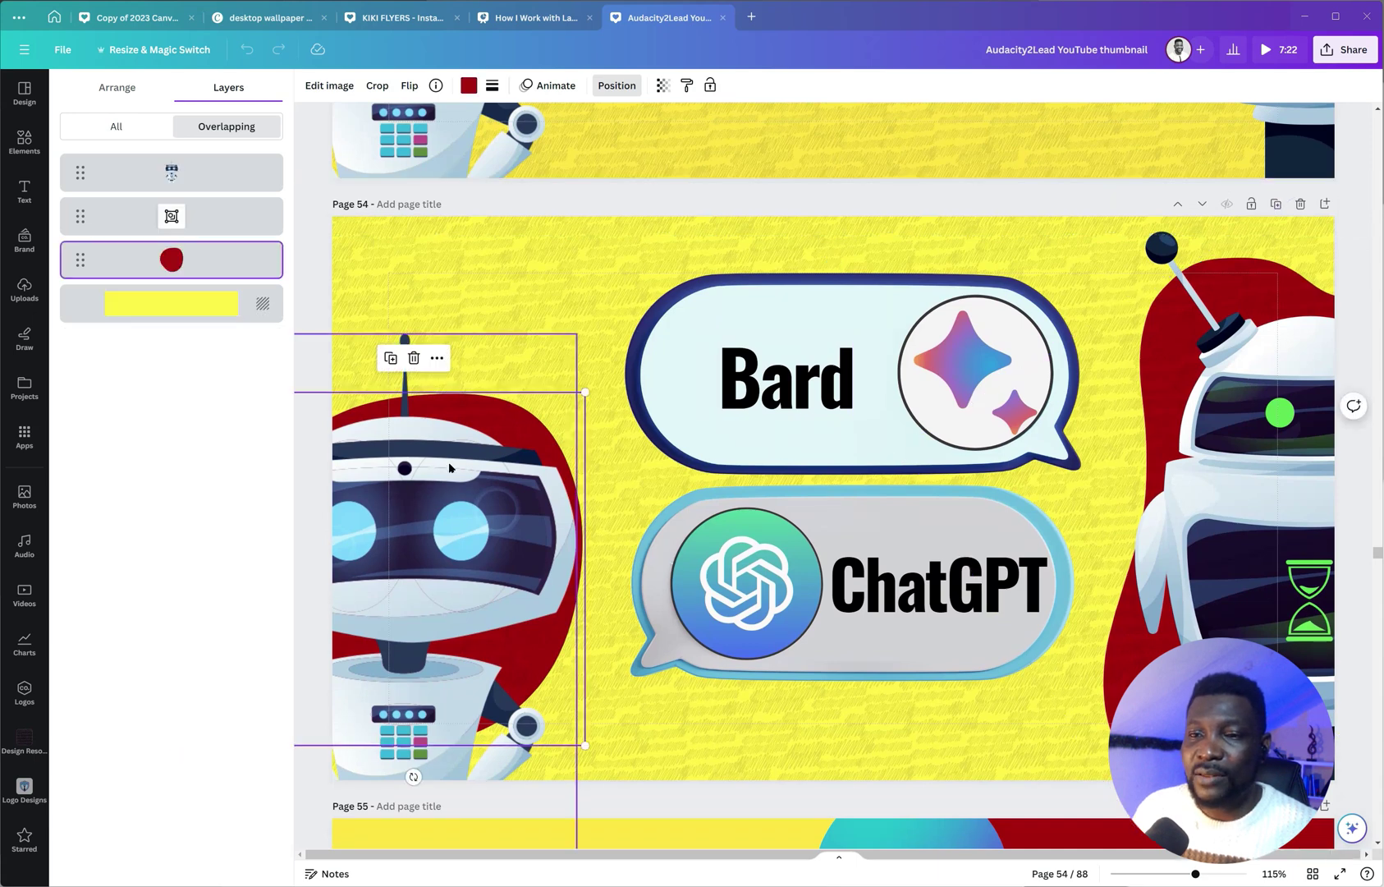
pyautogui.moveTo(567, 410); pyautogui.dragTo(591, 299)
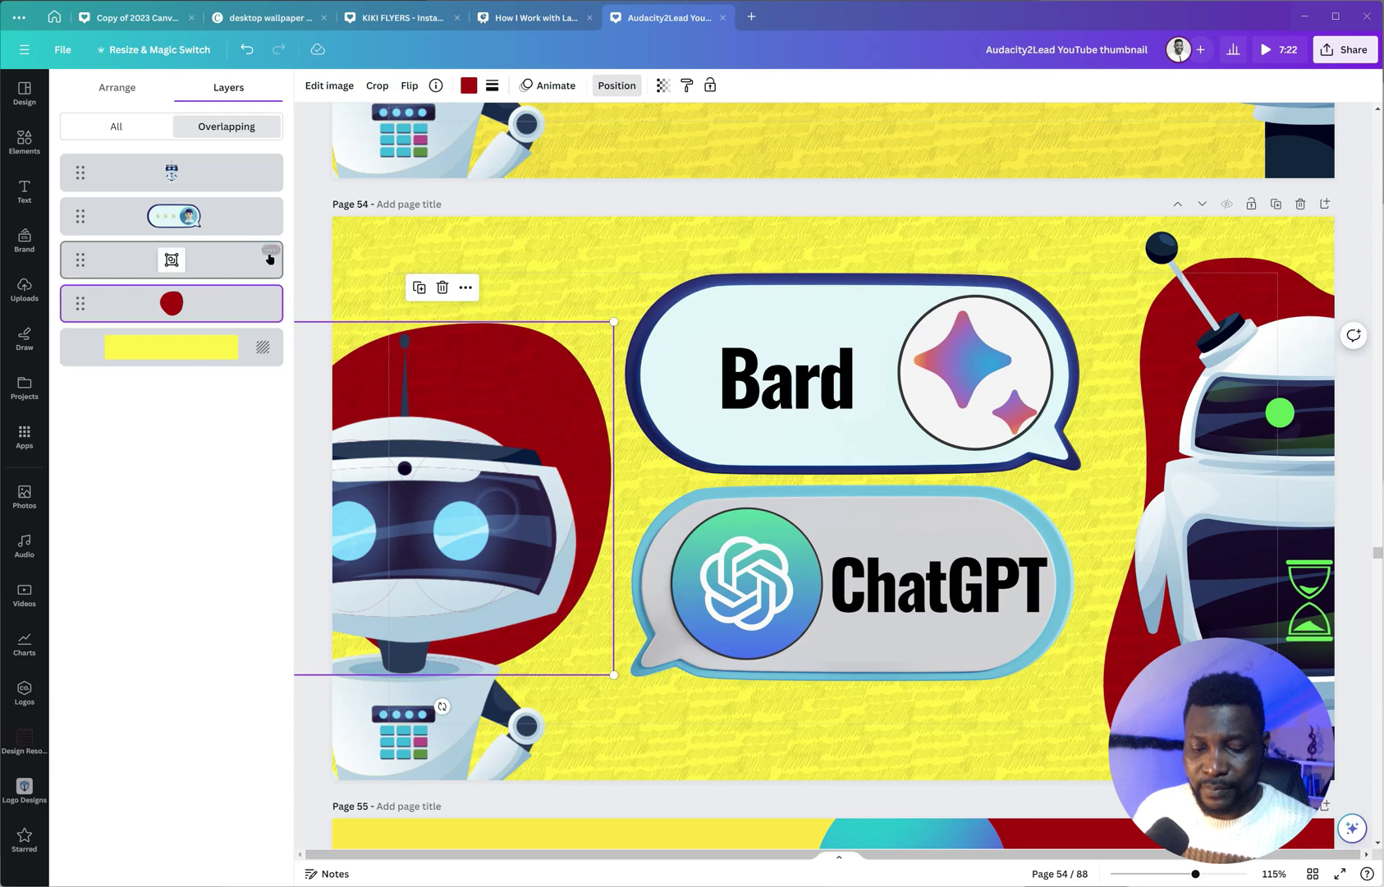
# Undo that shift and drag the red blob up behind the Bard bubble's left end
pyautogui.click(130, 127)
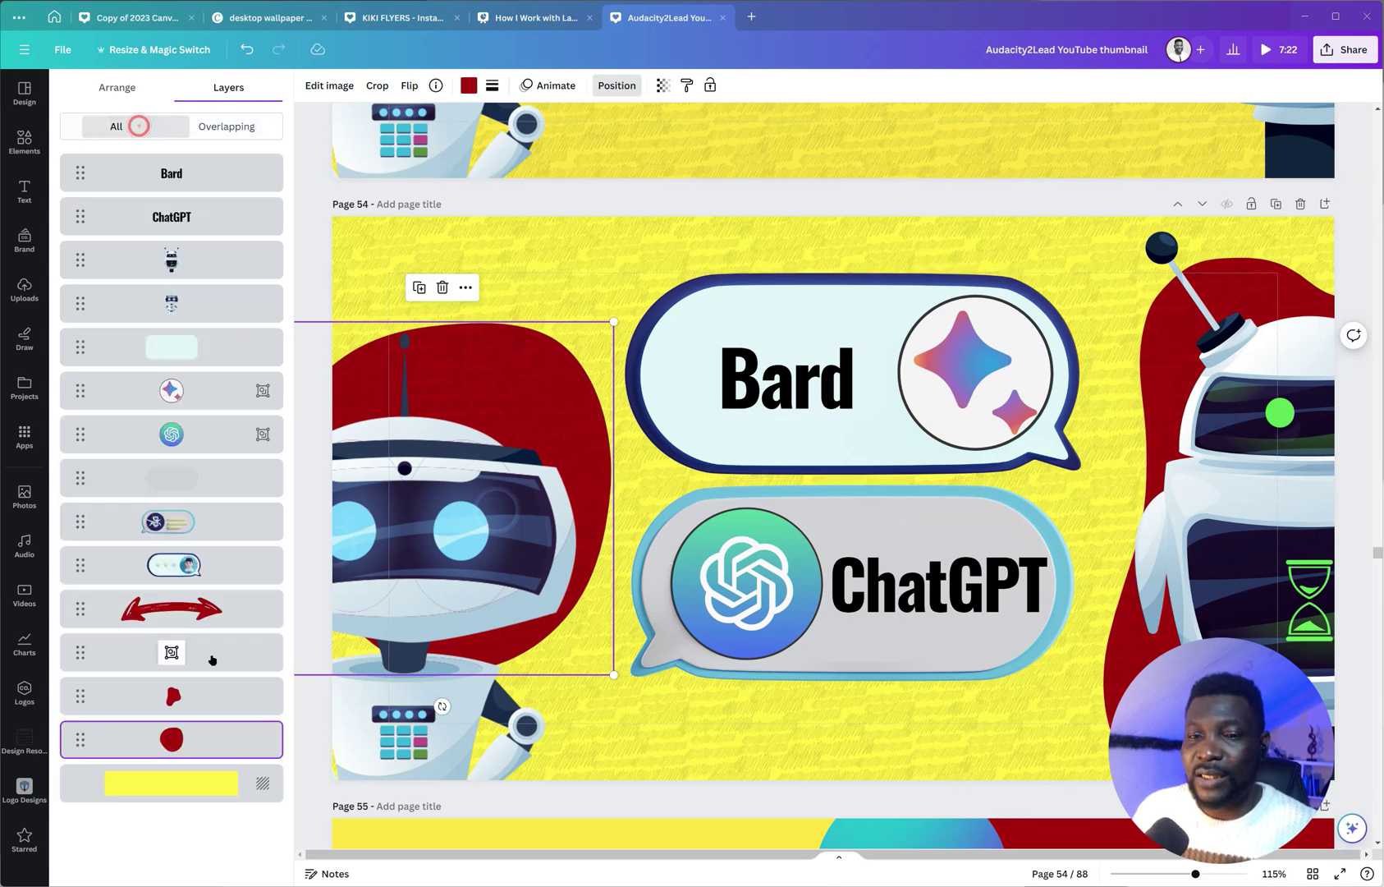
pyautogui.click(211, 127)
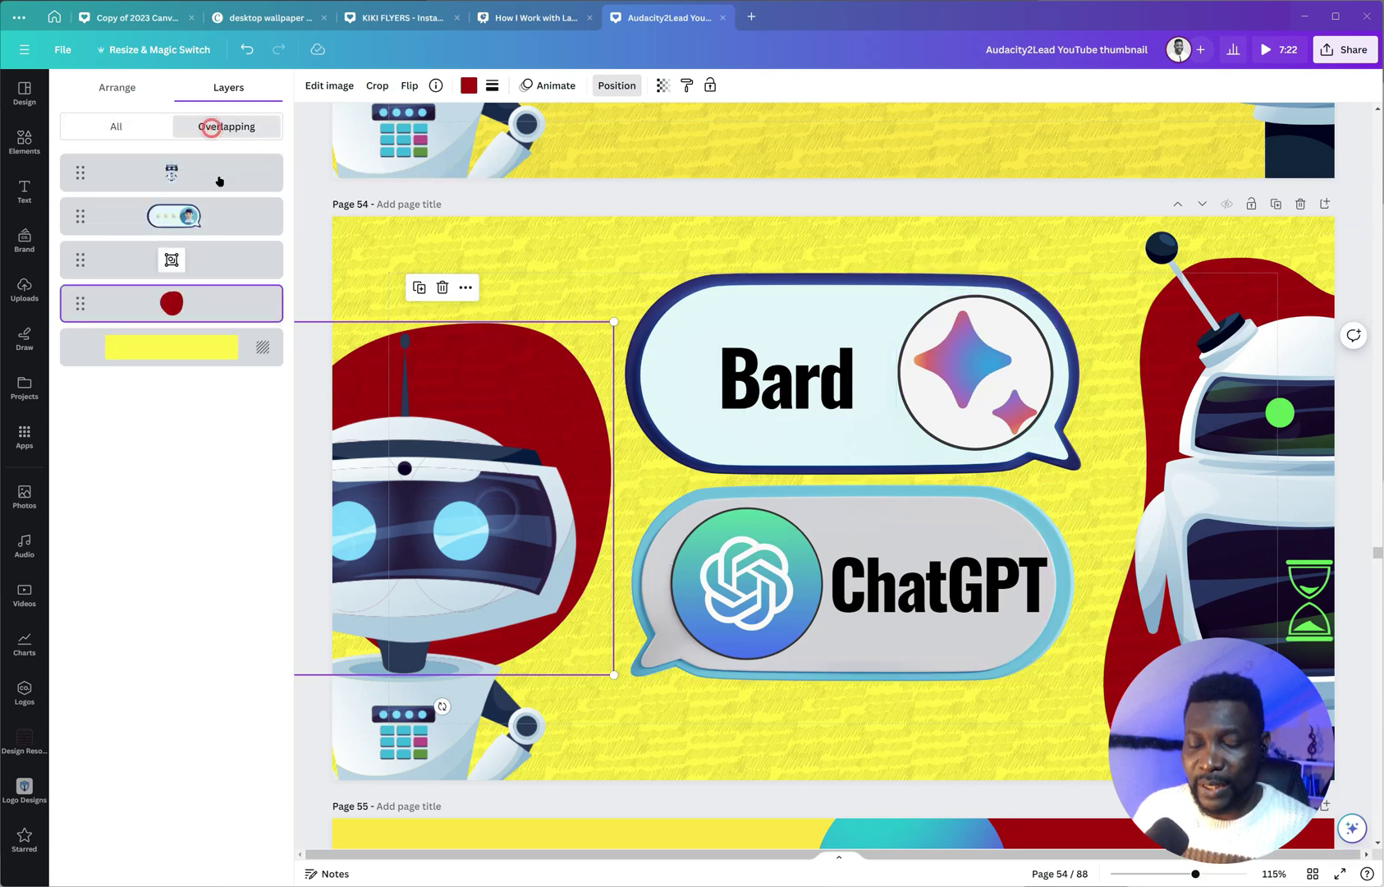
pyautogui.hotkey('ctrl', 'z')
pyautogui.hotkey('ctrl', 'z')
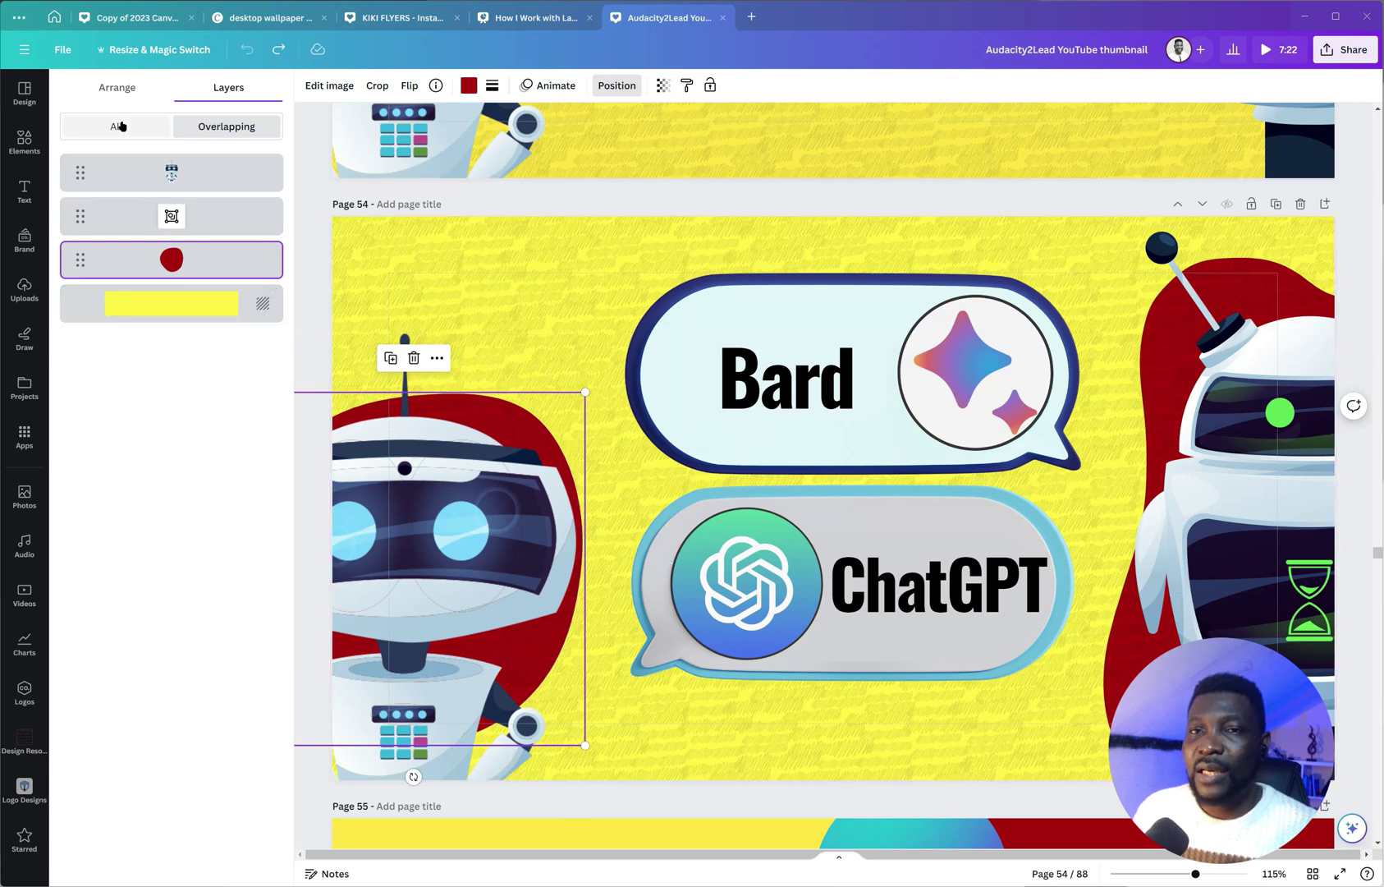
pyautogui.moveTo(524, 400); pyautogui.dragTo(703, 144)
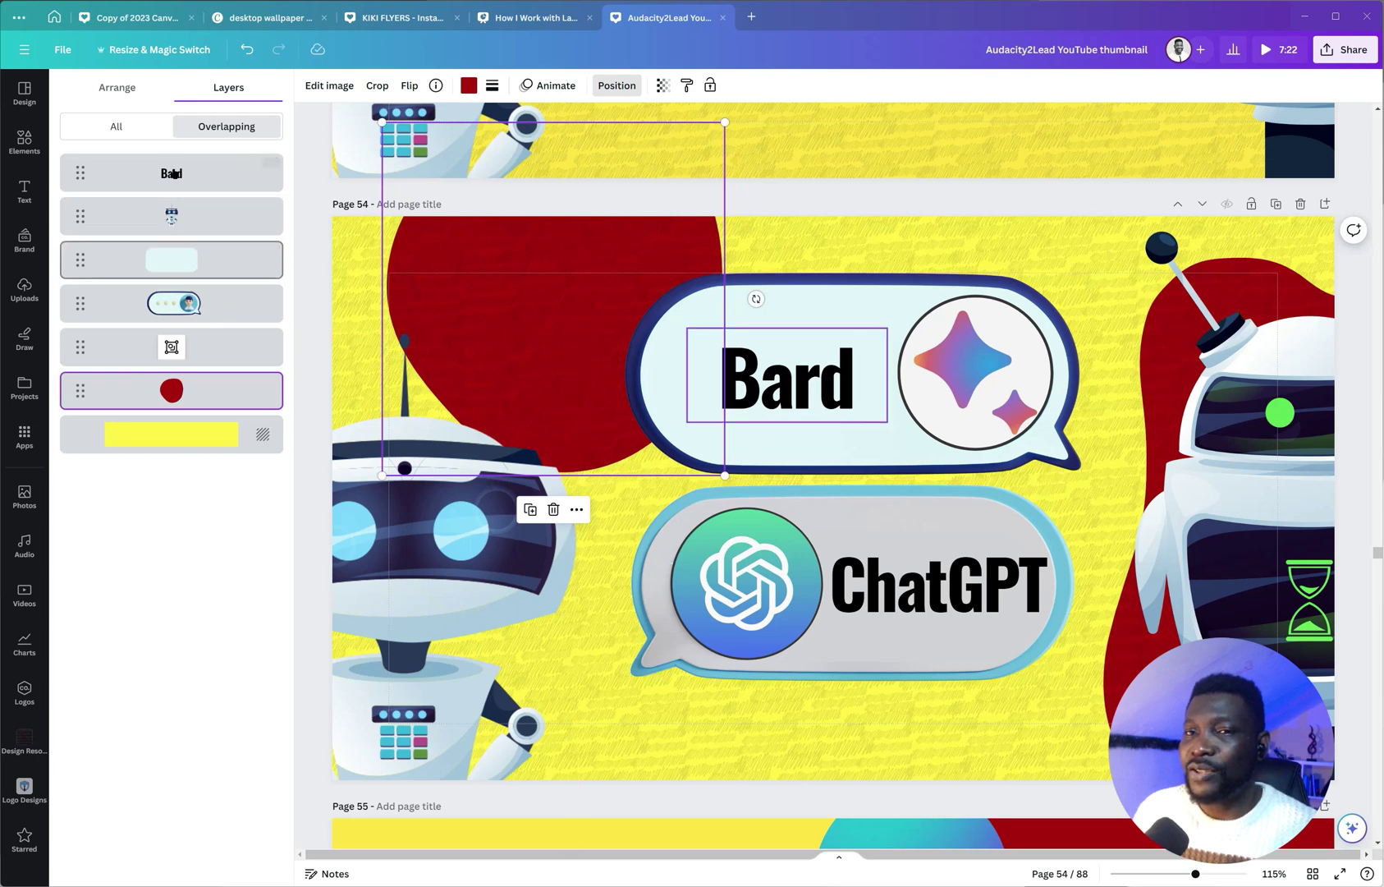
pyautogui.click(424, 544)
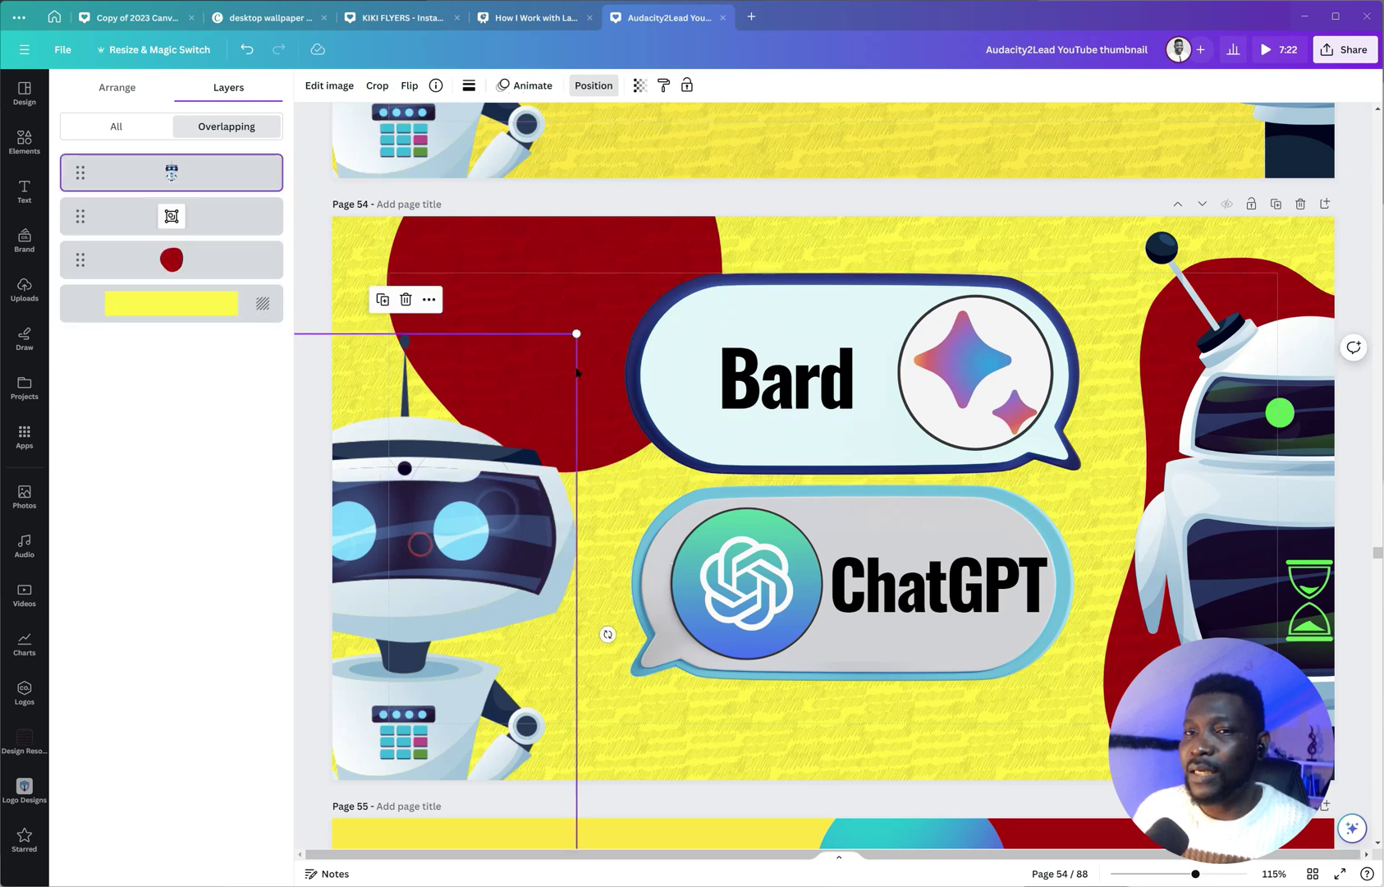
pyautogui.press('Tab')
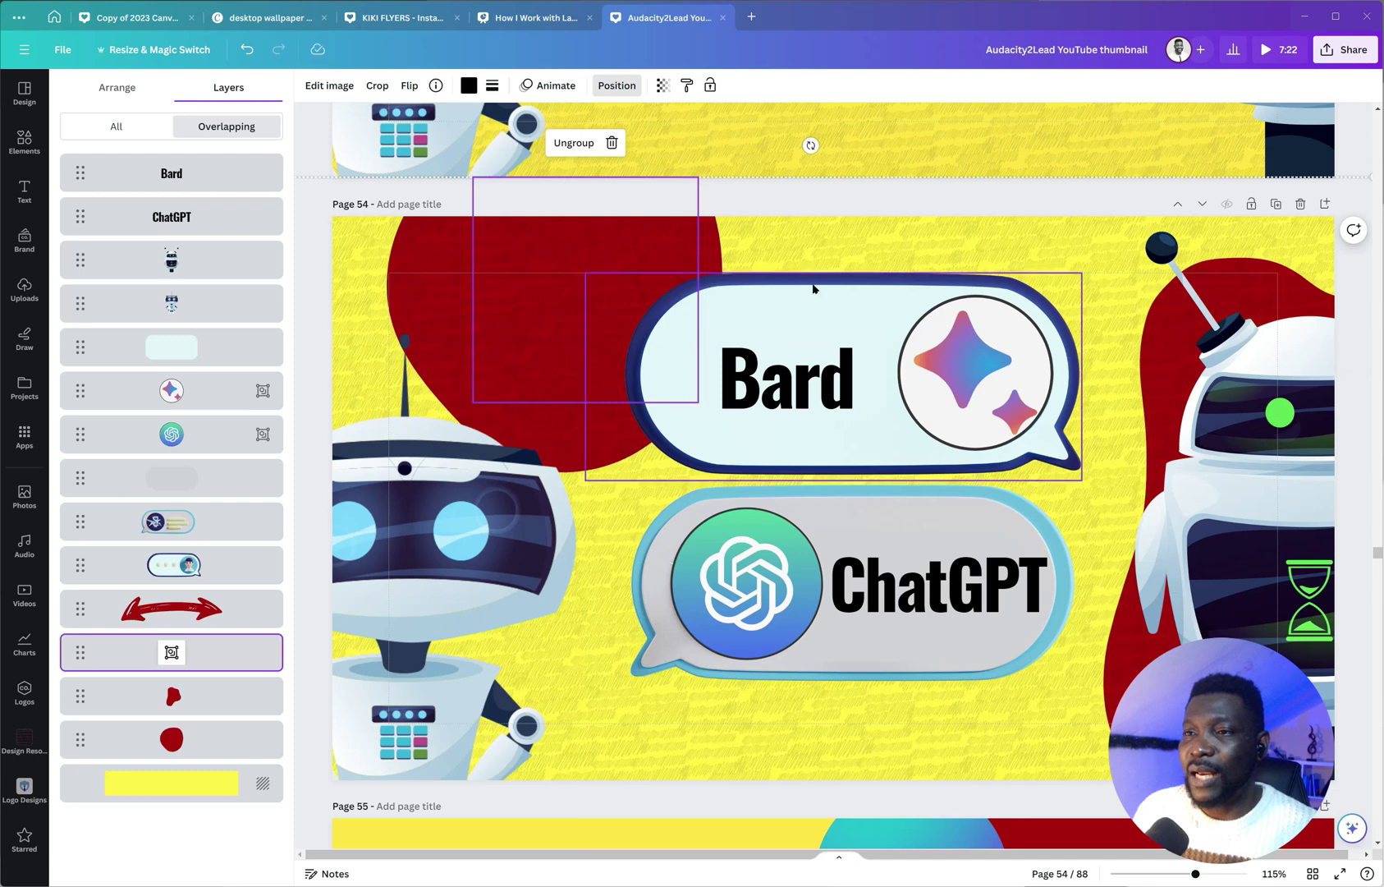
# Review the Bard bubble's layer list and arrange options, then close the panel and deselect it
pyautogui.click(813, 288)
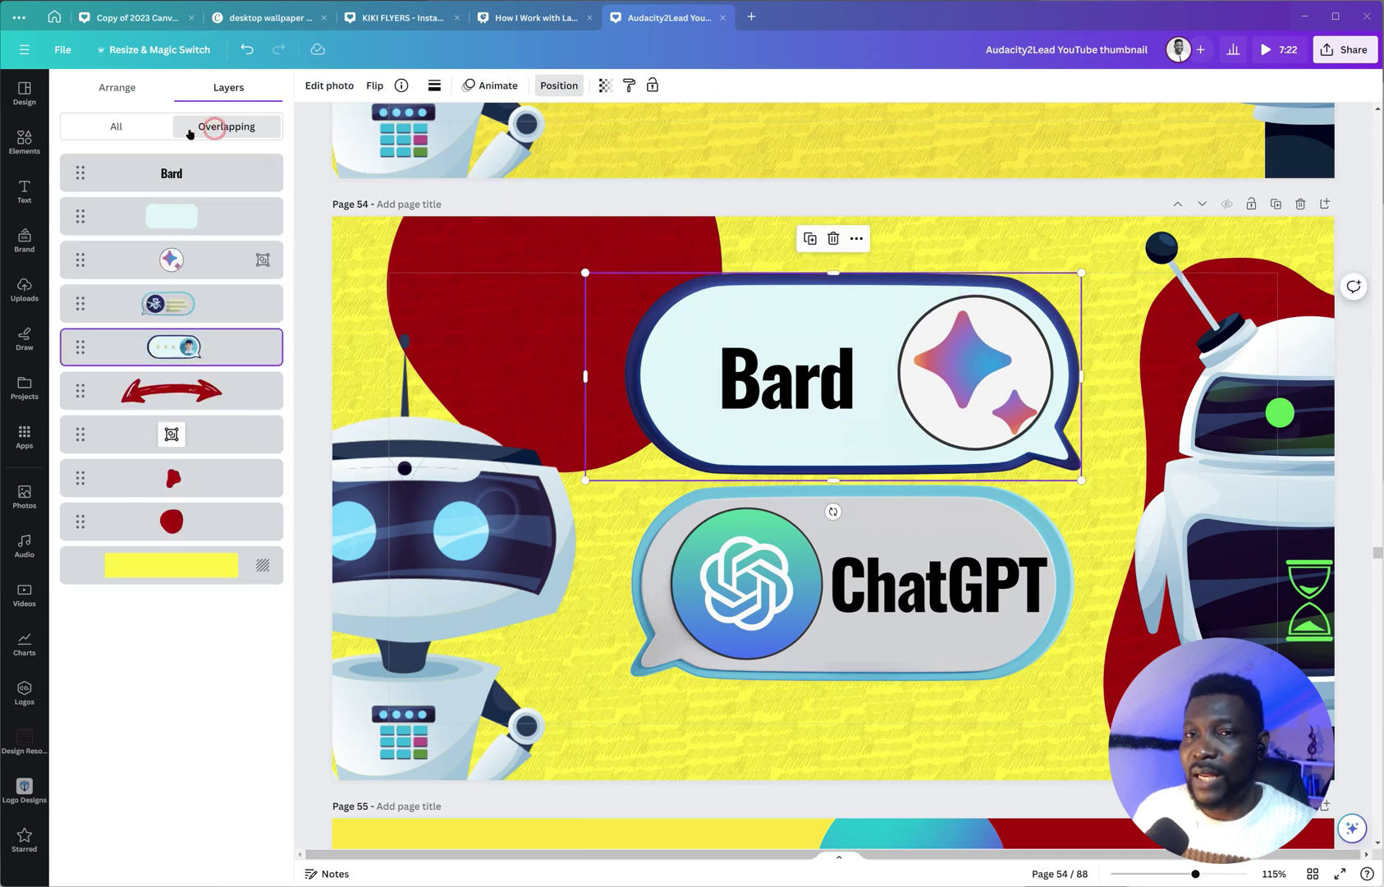
pyautogui.click(136, 128)
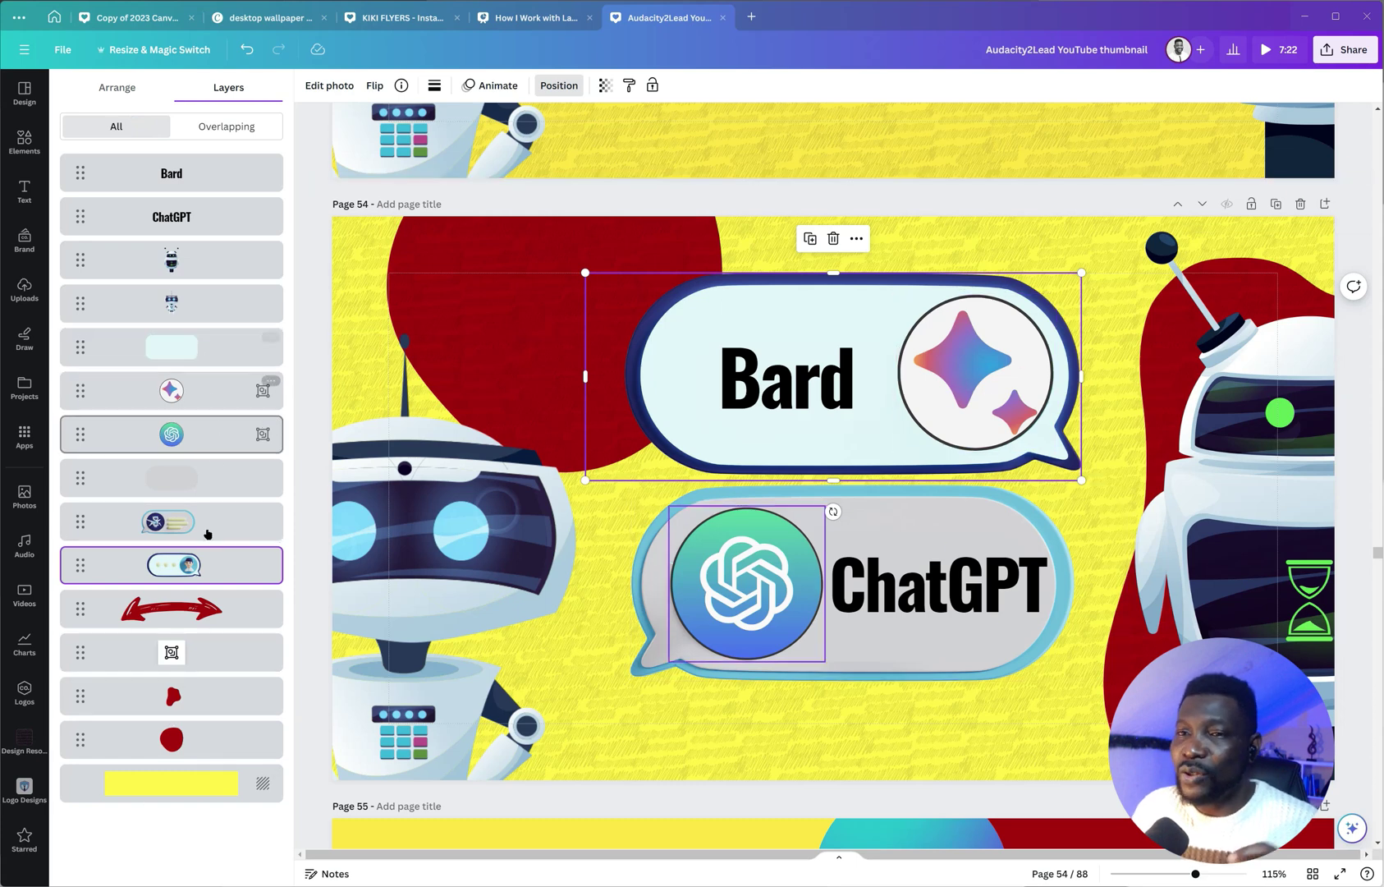
pyautogui.click(120, 89)
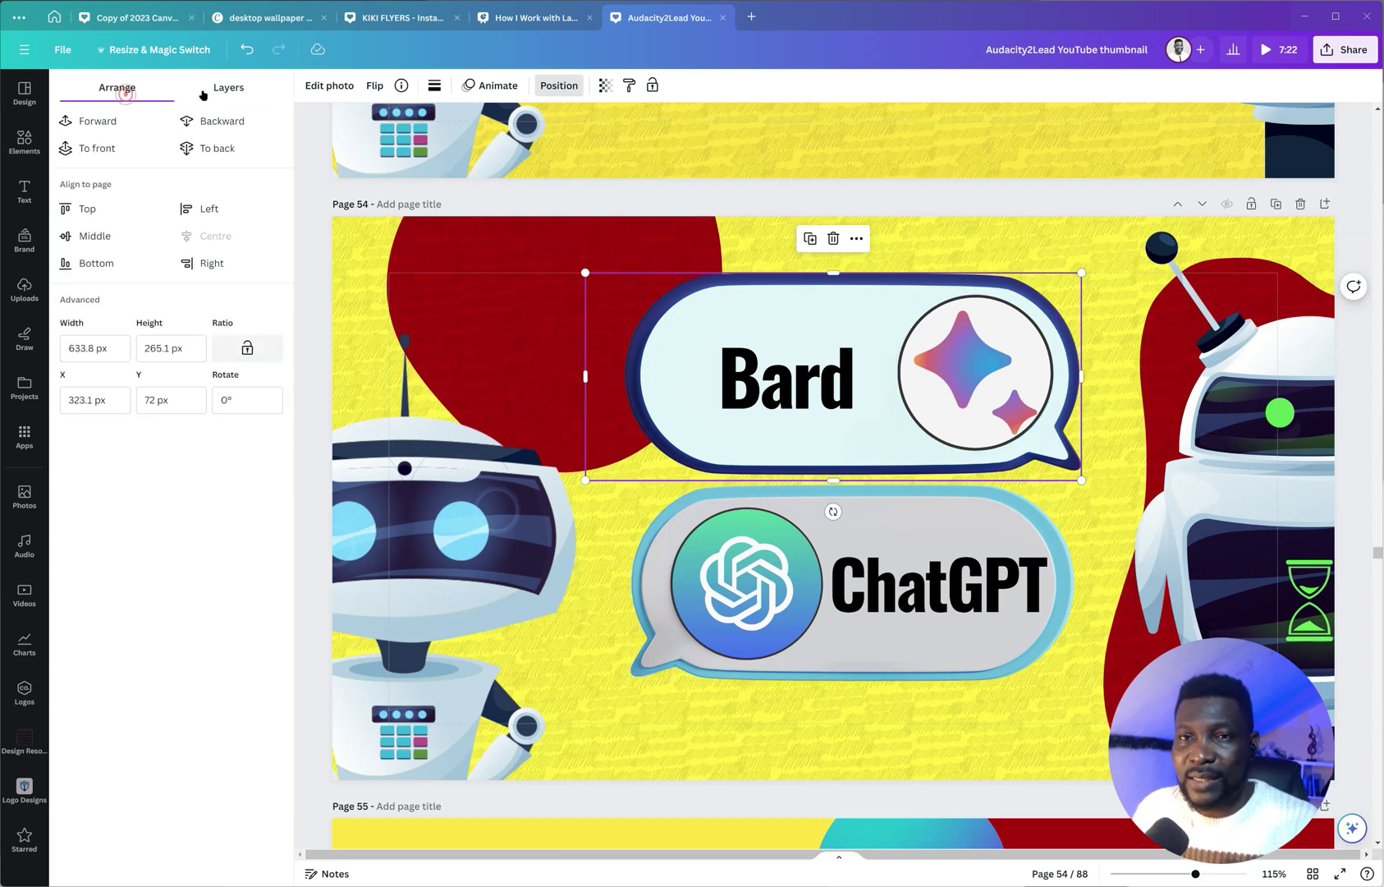
pyautogui.click(225, 88)
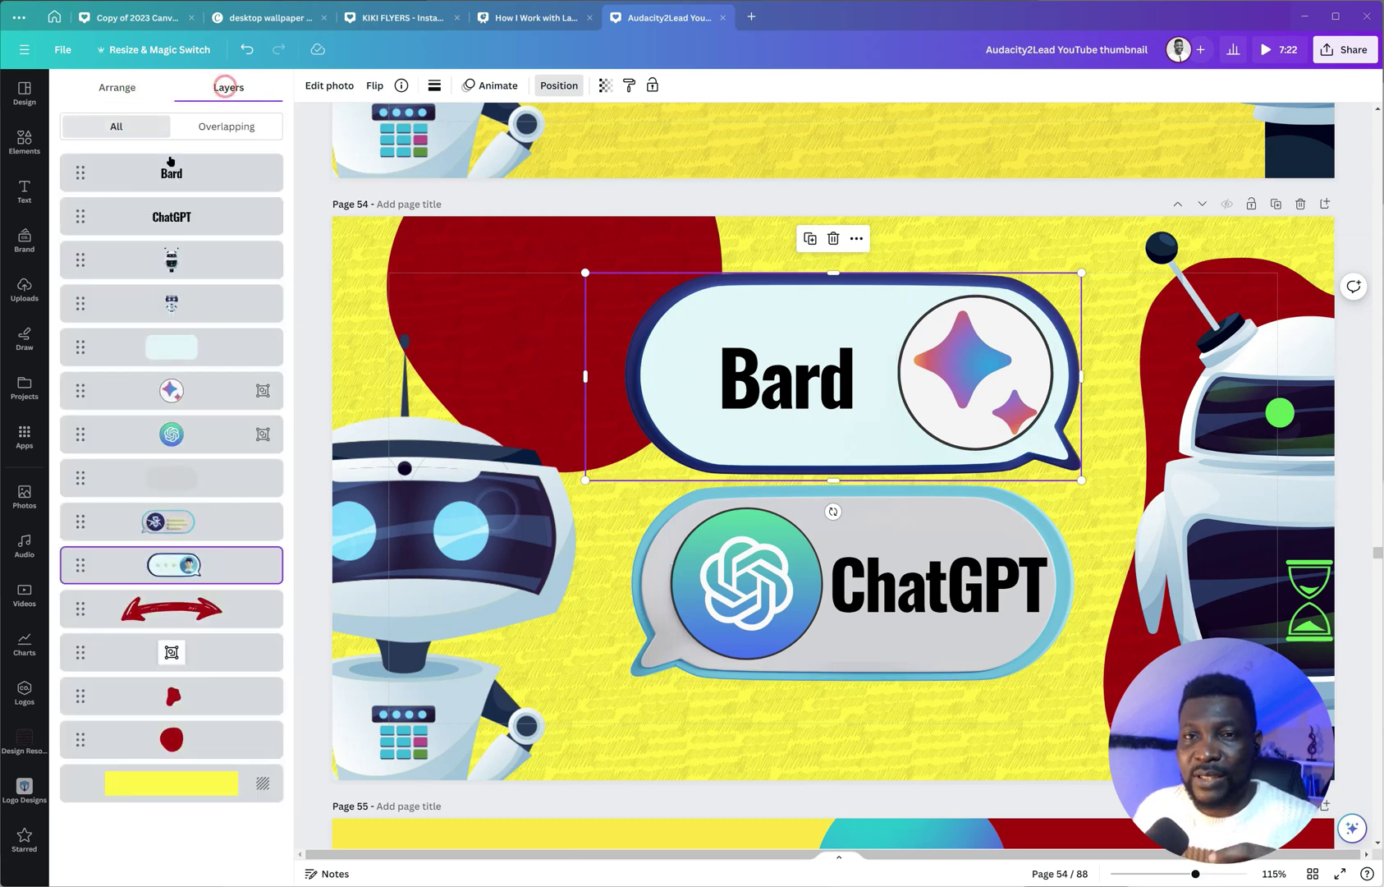
pyautogui.click(118, 88)
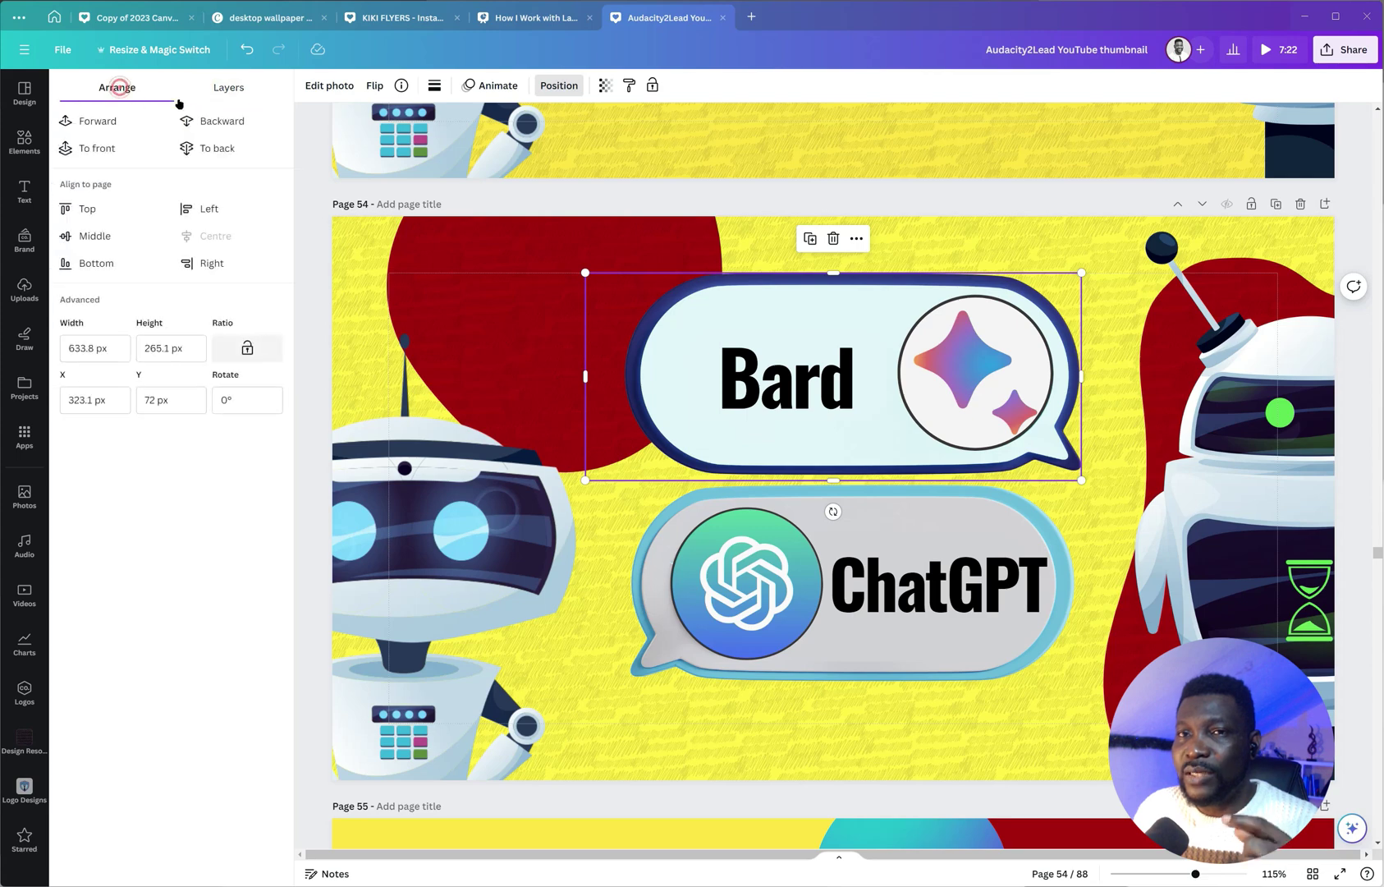
pyautogui.click(561, 85)
pyautogui.click(948, 175)
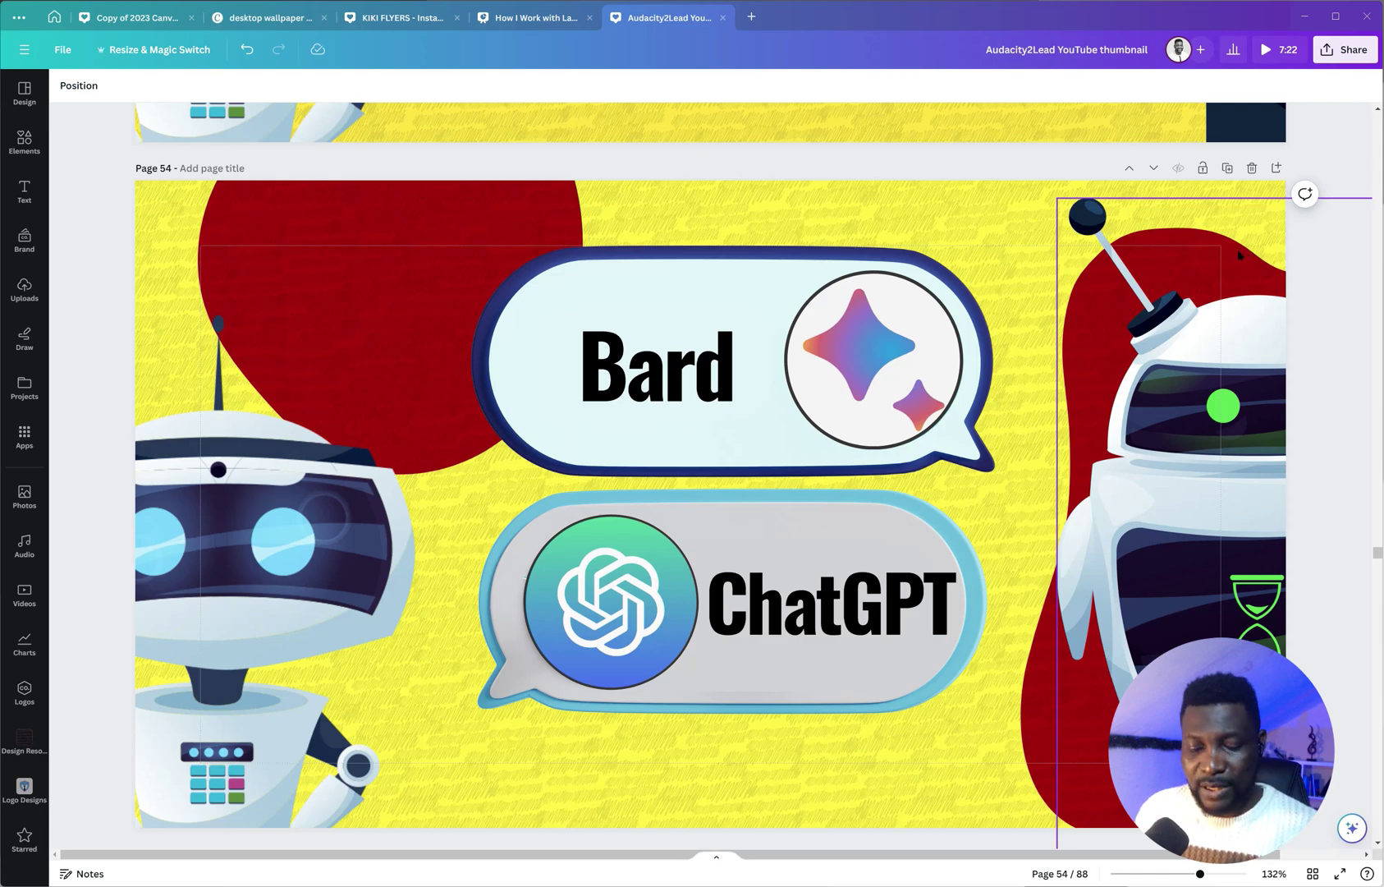
pyautogui.click(1081, 291)
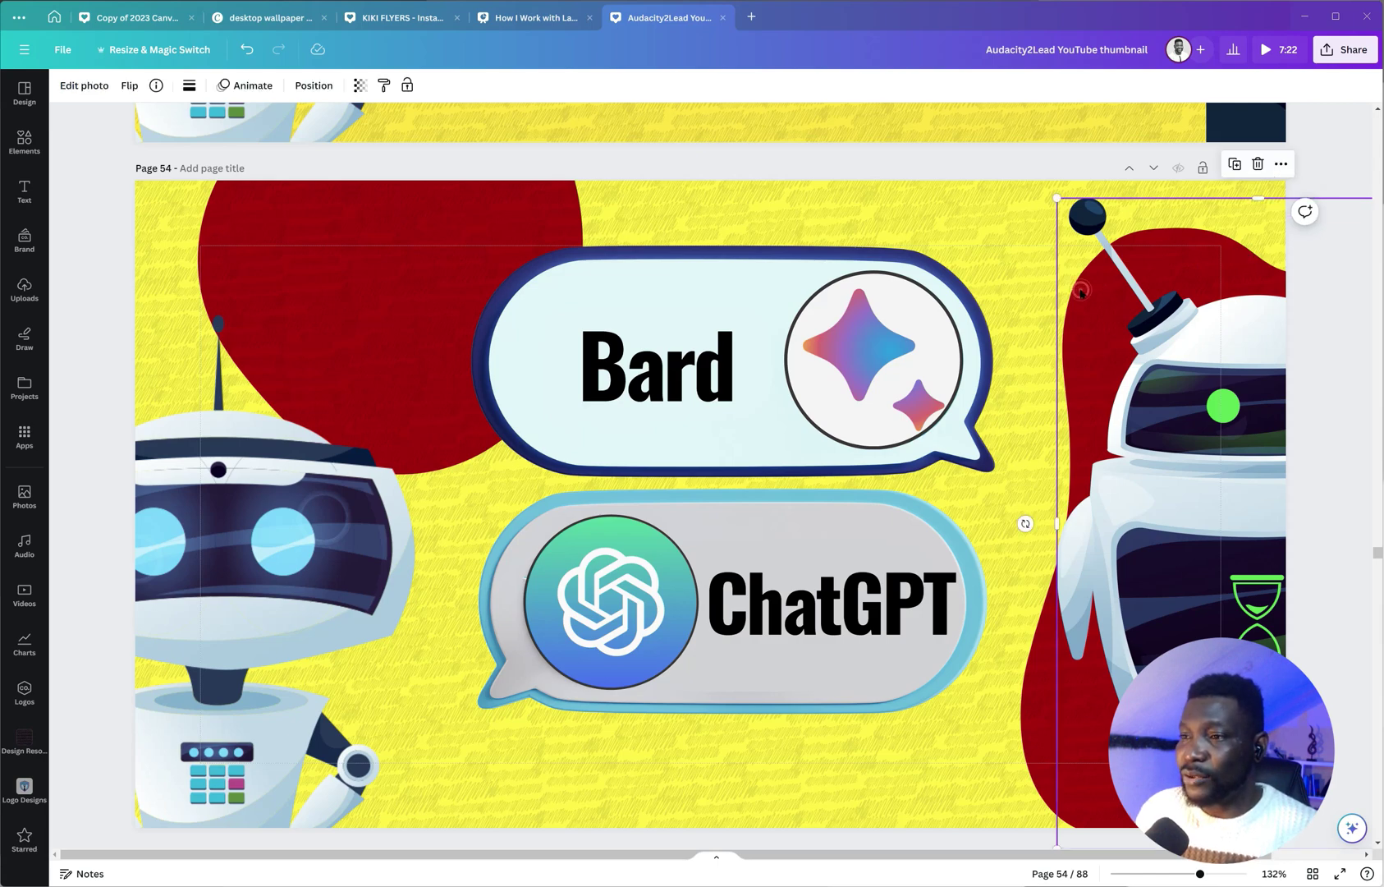
pyautogui.moveTo(1081, 292); pyautogui.dragTo(604, 275)
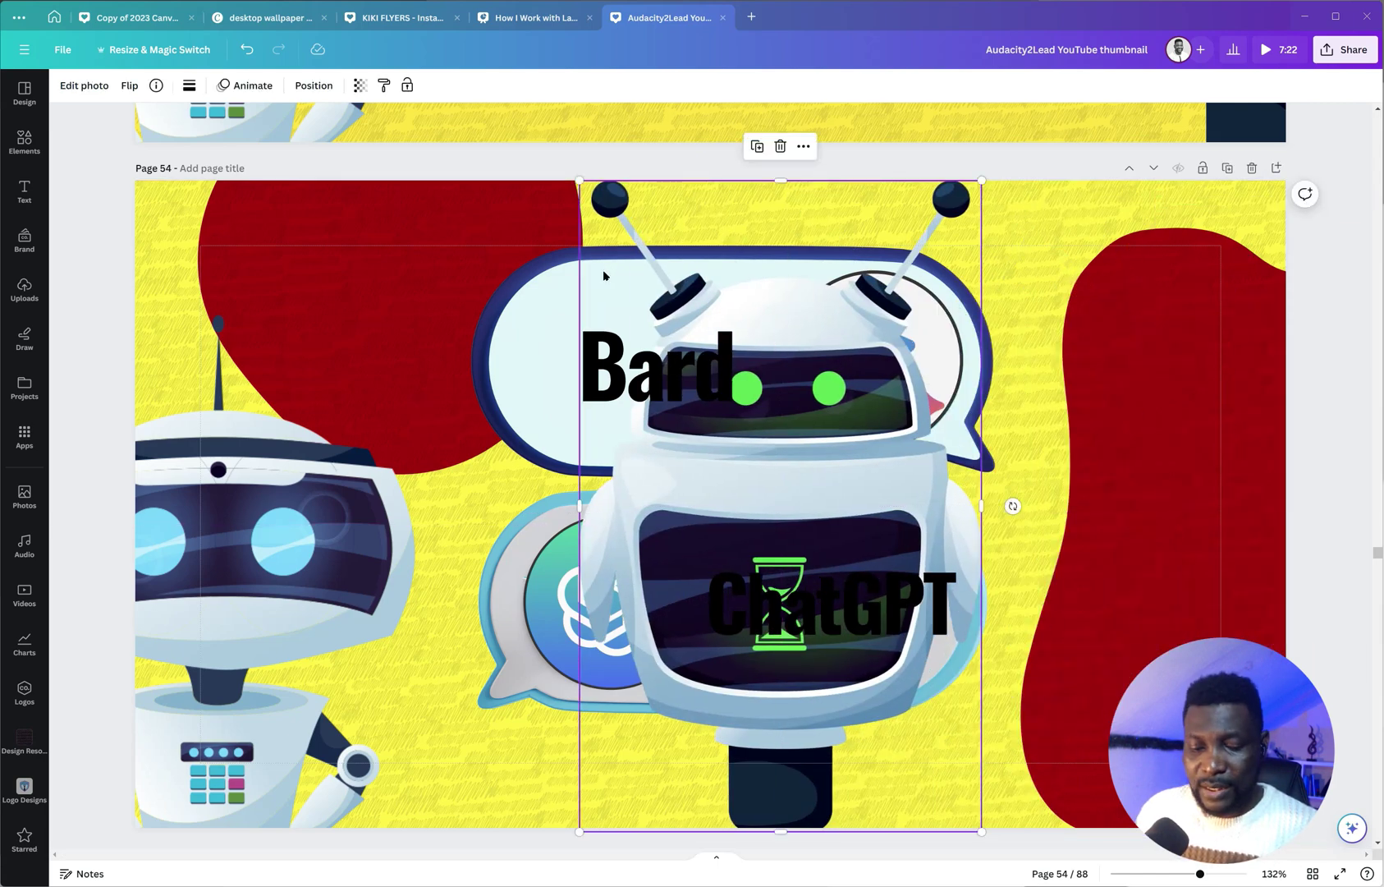
pyautogui.hotkey('ctrl', 'z')
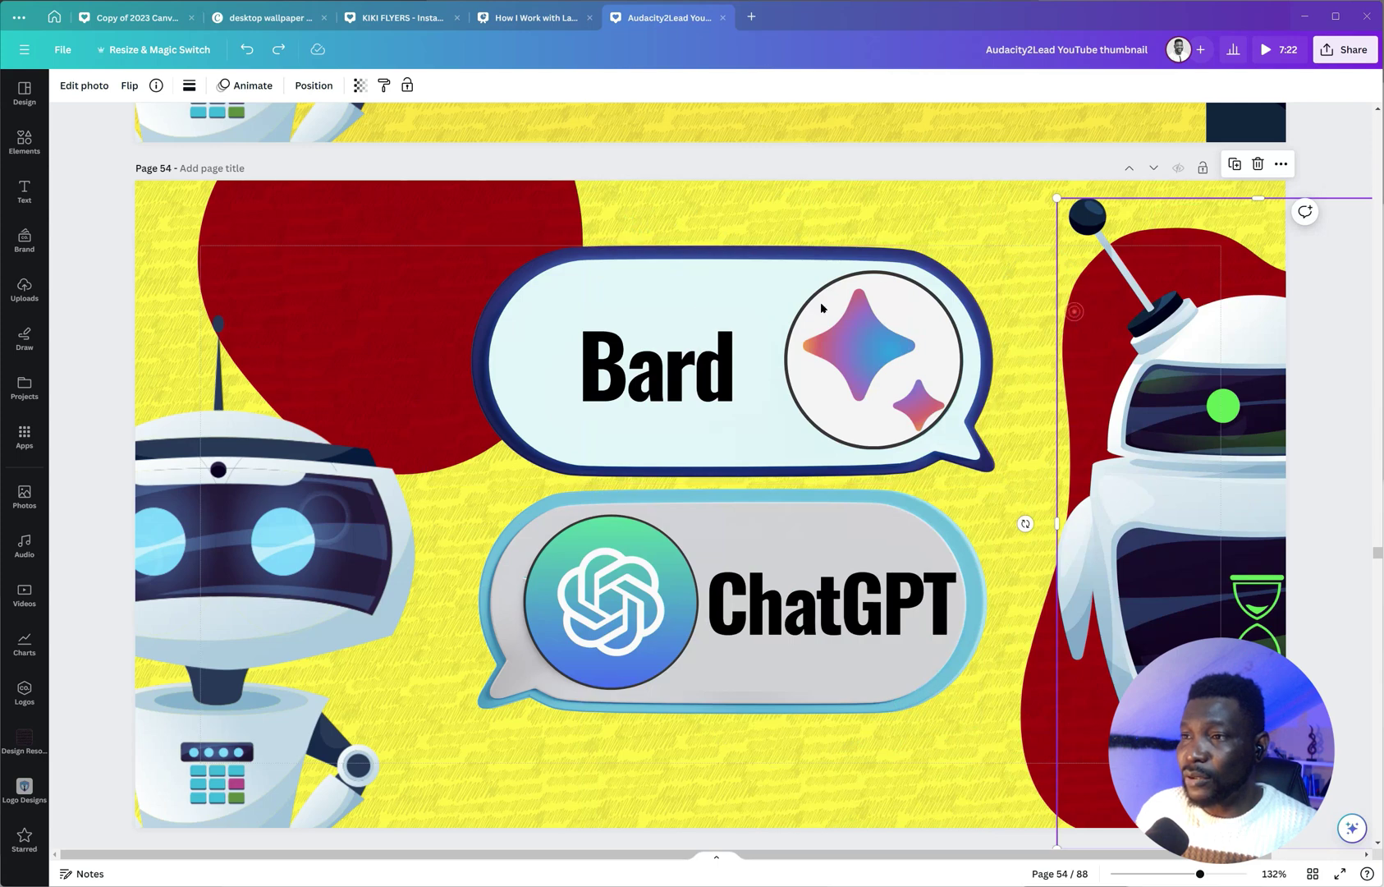
pyautogui.moveTo(1074, 311)
pyautogui.mouseDown()
pyautogui.moveTo(532, 312)
pyautogui.moveTo(1076, 318)
pyautogui.mouseUp()
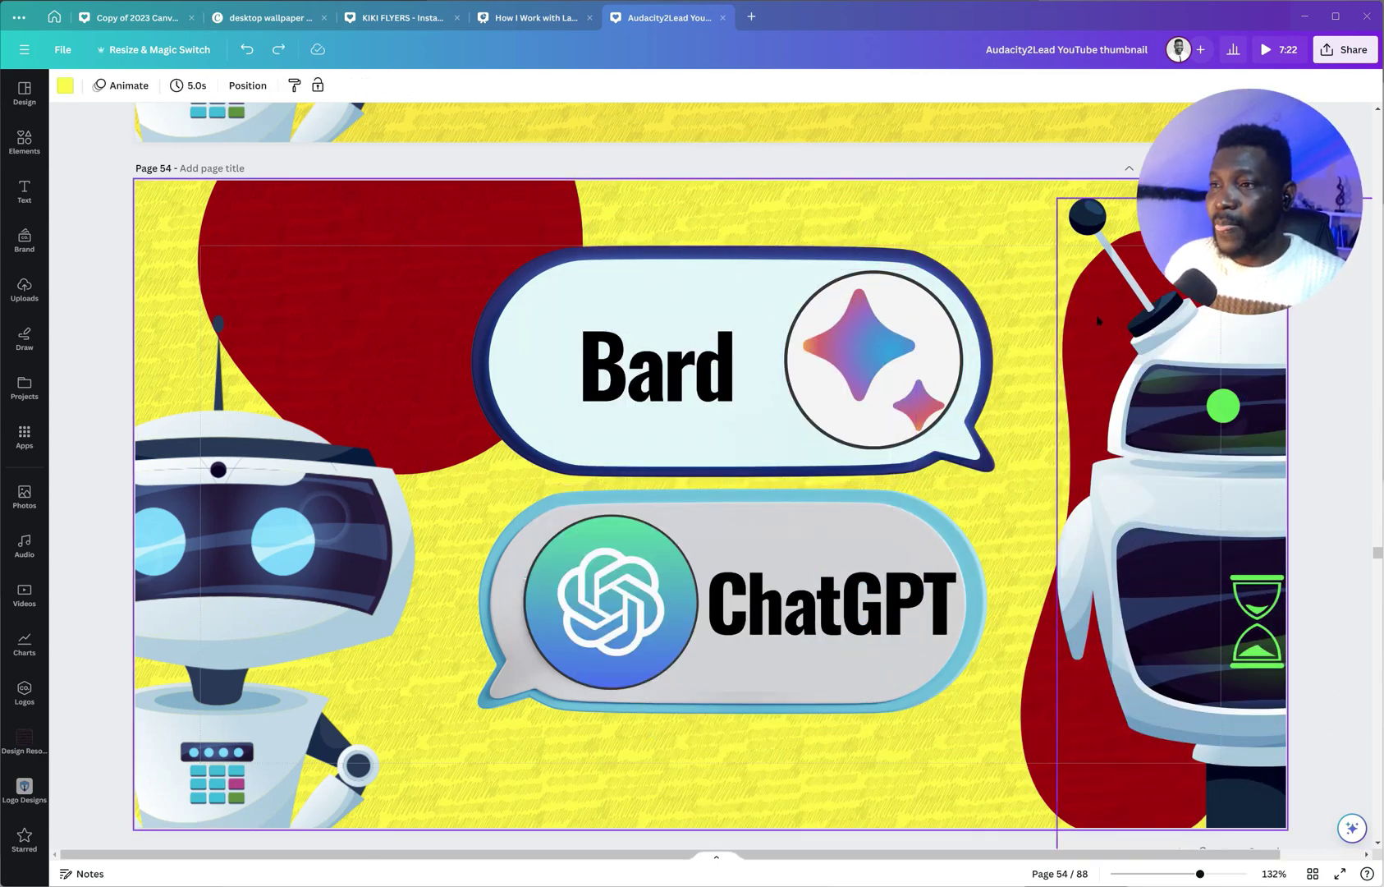
pyautogui.click(1086, 315)
pyautogui.moveTo(1085, 315); pyautogui.dragTo(1041, 262)
pyautogui.hotkey('ctrl', 'z')
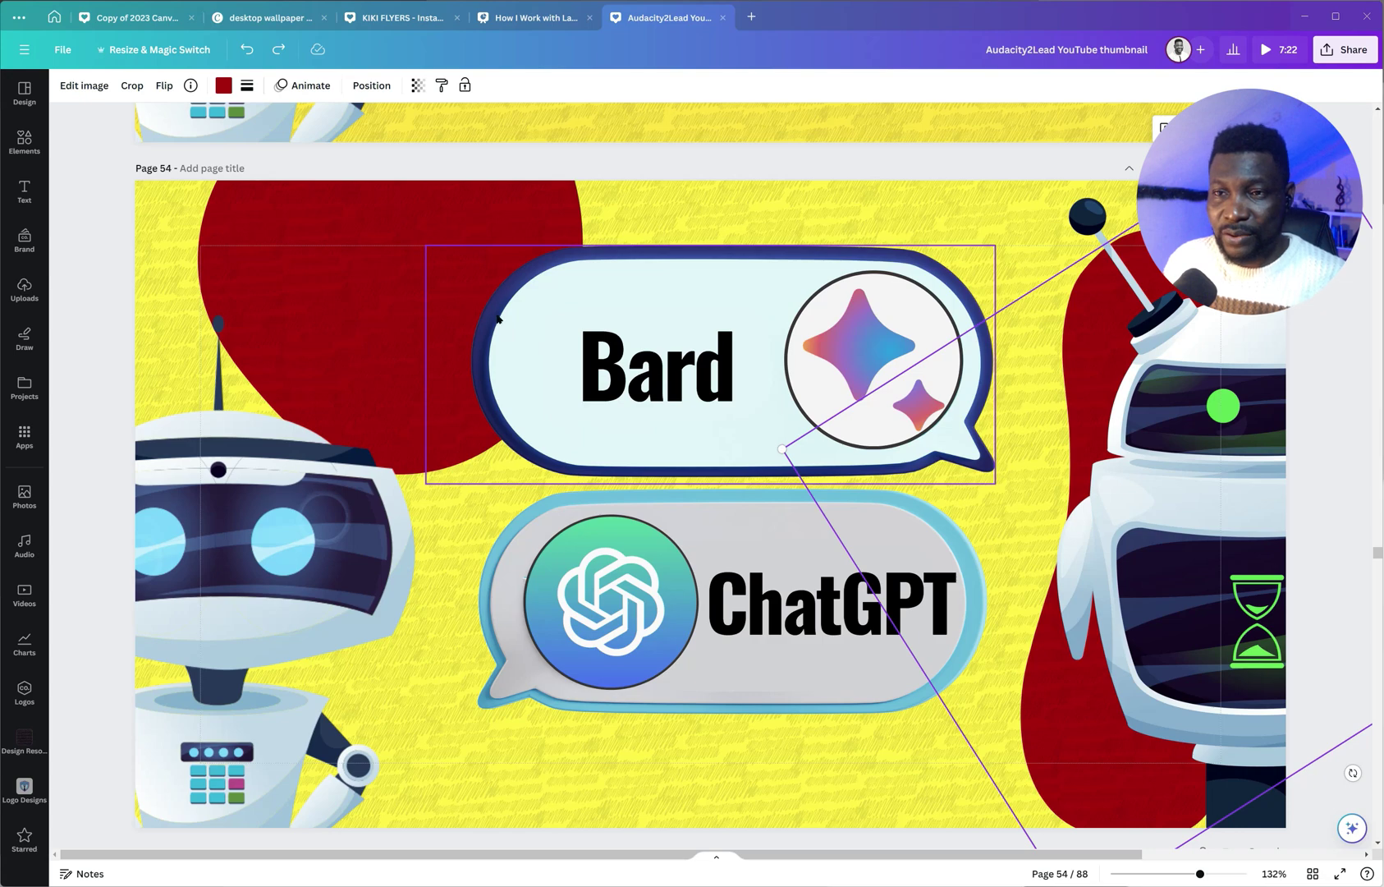
# Bring page 55's 'CANVA ESSENTIALS 2023' design into view and select the page
pyautogui.scroll(-9, 563, 392)
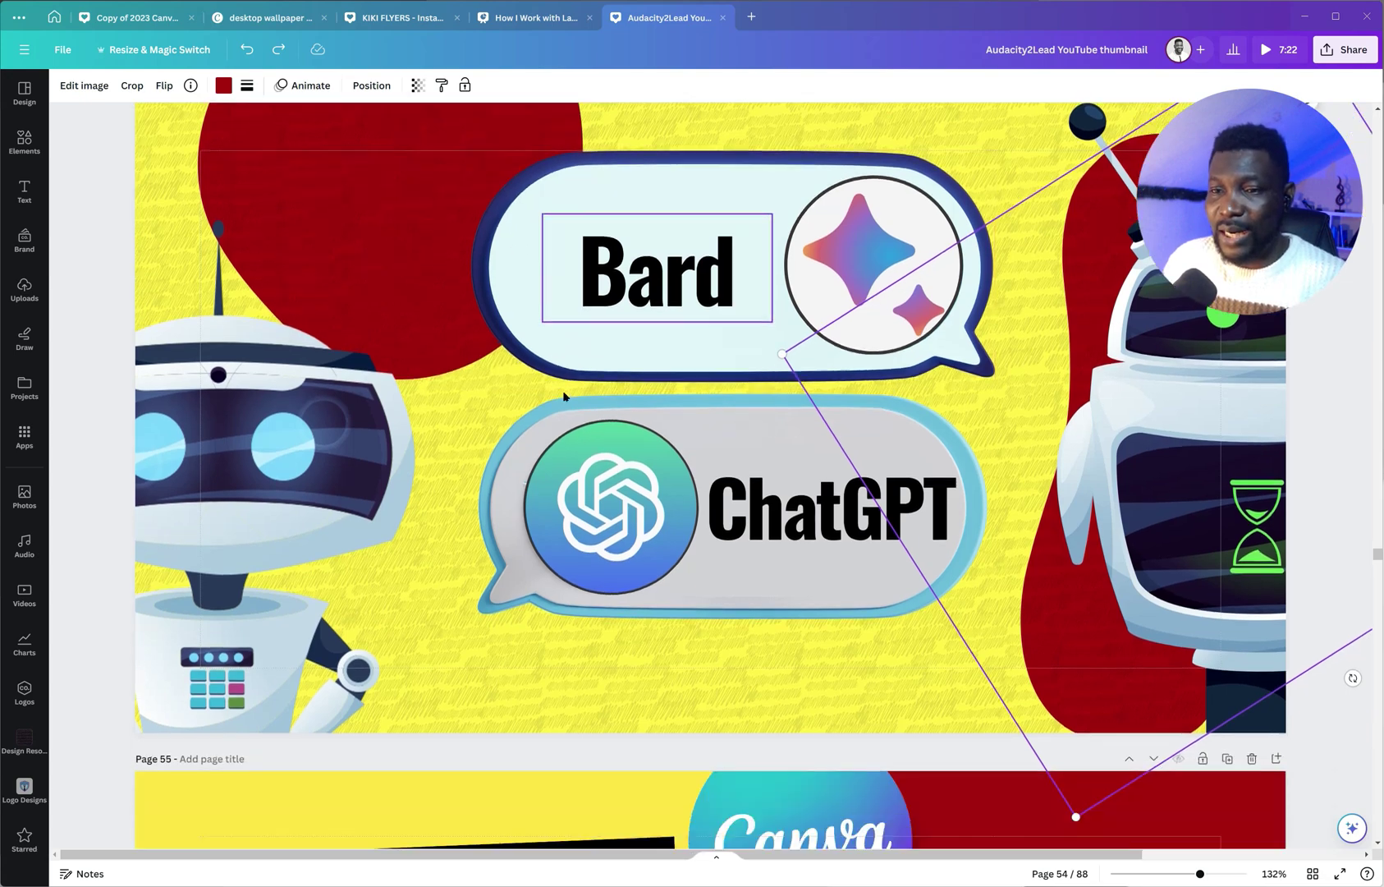
pyautogui.scroll(-1, 563, 395)
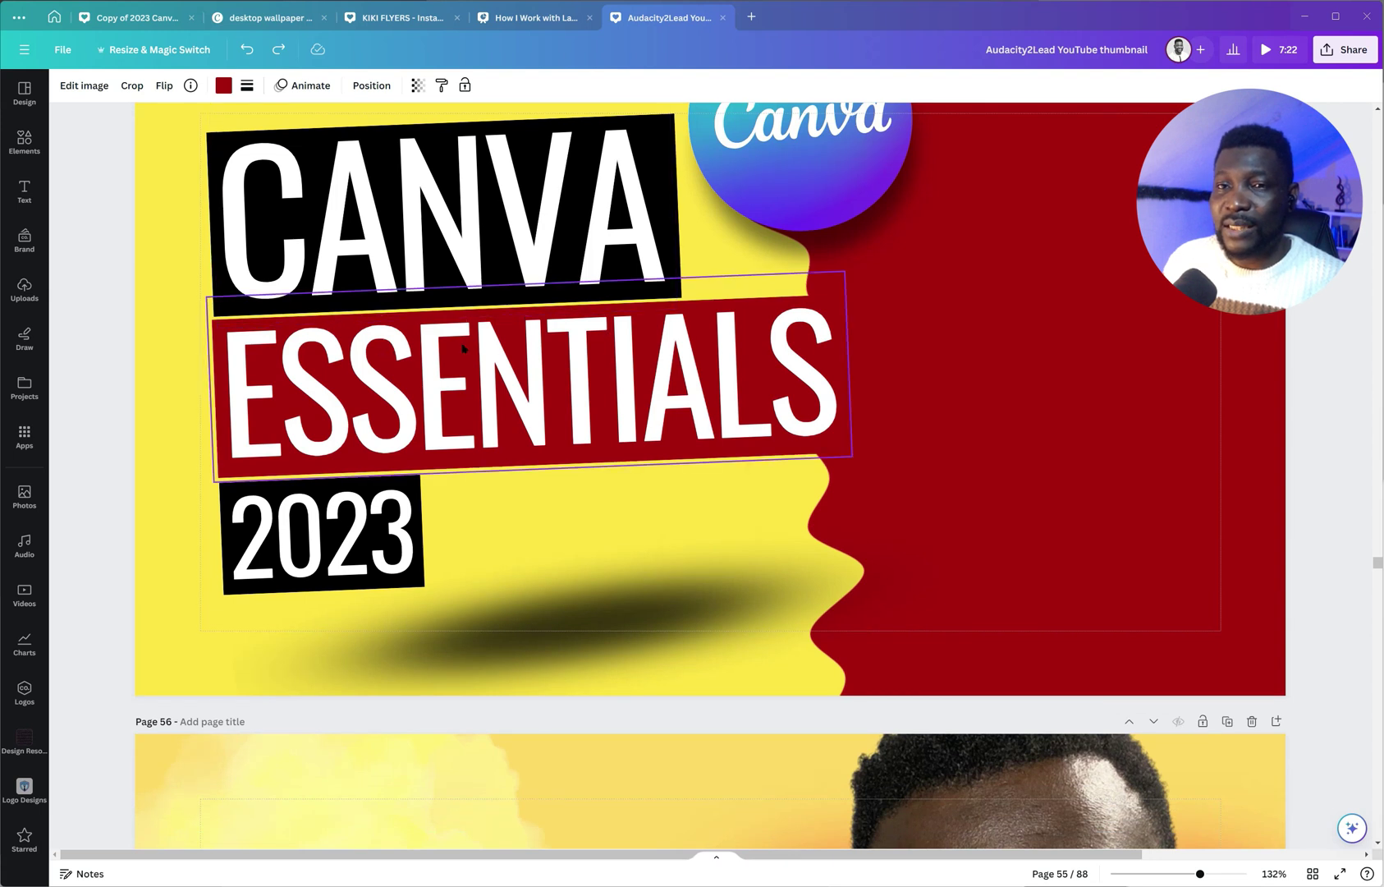
pyautogui.scroll(1, 574, 414)
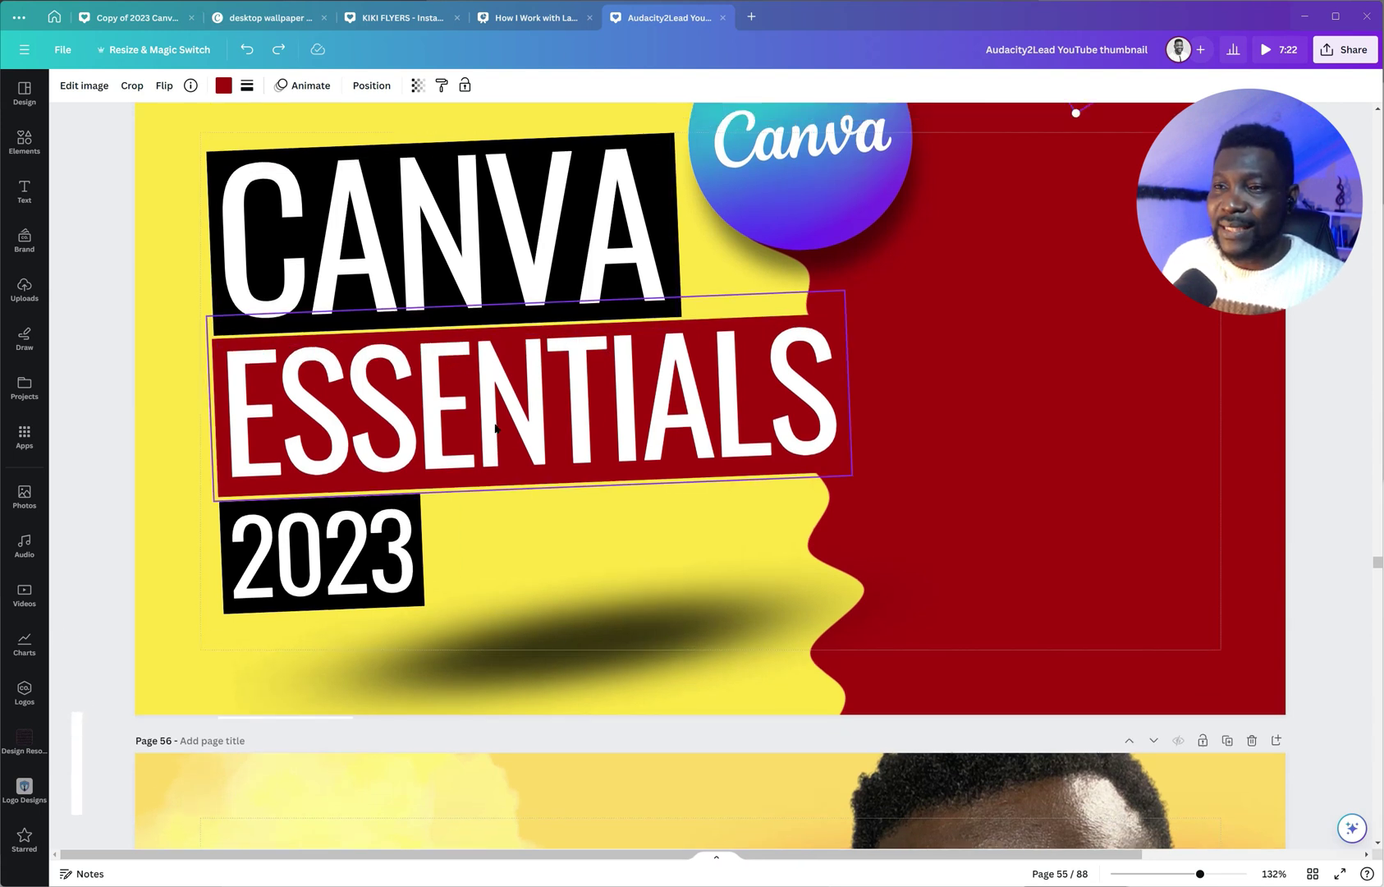
pyautogui.click(758, 372)
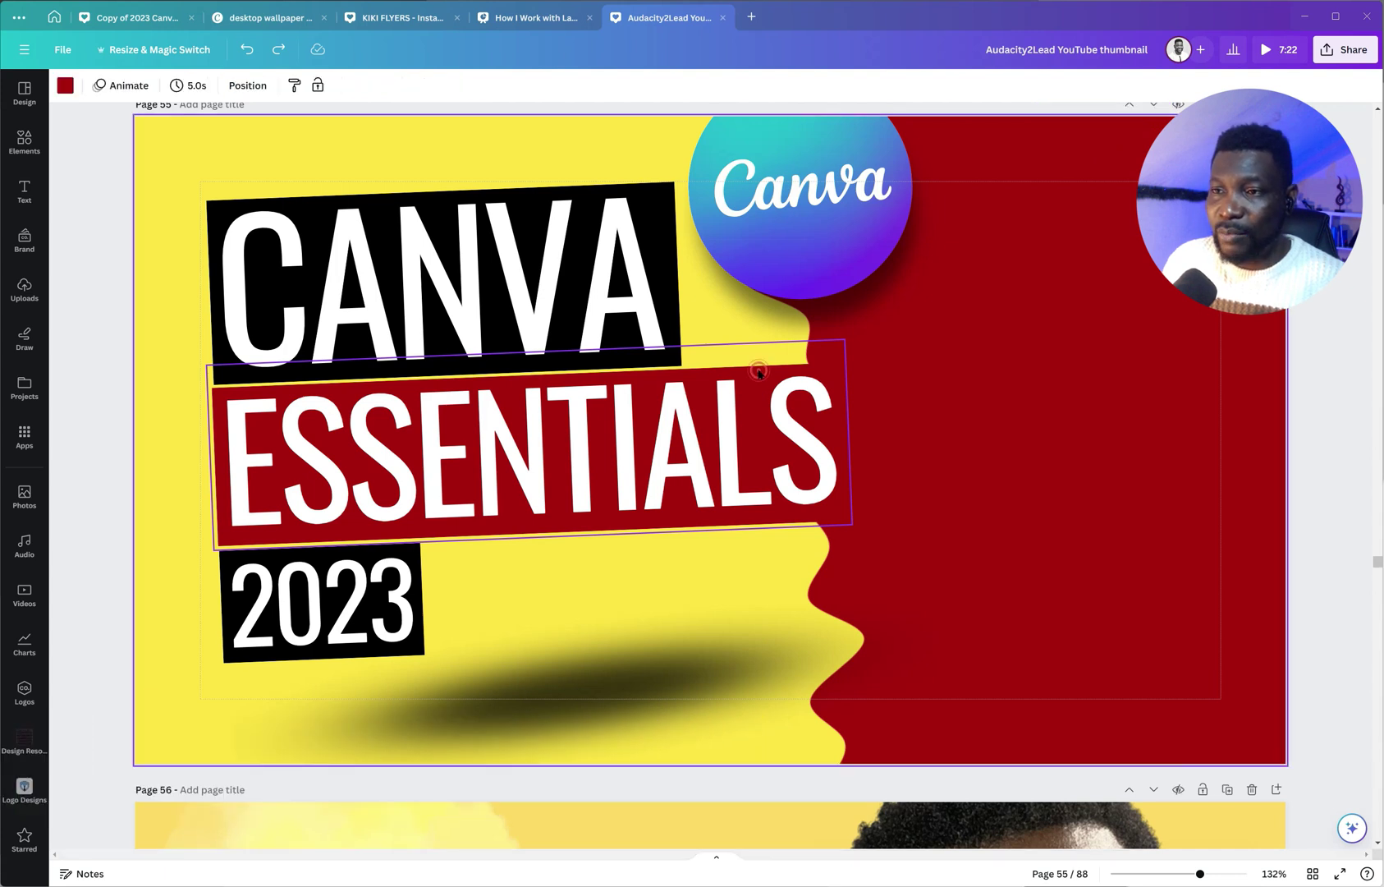
# Nudge the red box behind ESSENTIALS upward, then undo the move
pyautogui.click(846, 442)
pyautogui.moveTo(846, 442)
pyautogui.mouseDown()
pyautogui.moveTo(983, 353)
pyautogui.moveTo(1078, 239)
pyautogui.moveTo(772, 242)
pyautogui.moveTo(702, 317)
pyautogui.moveTo(846, 431)
pyautogui.mouseUp()
pyautogui.hotkey('ctrl', 'z')
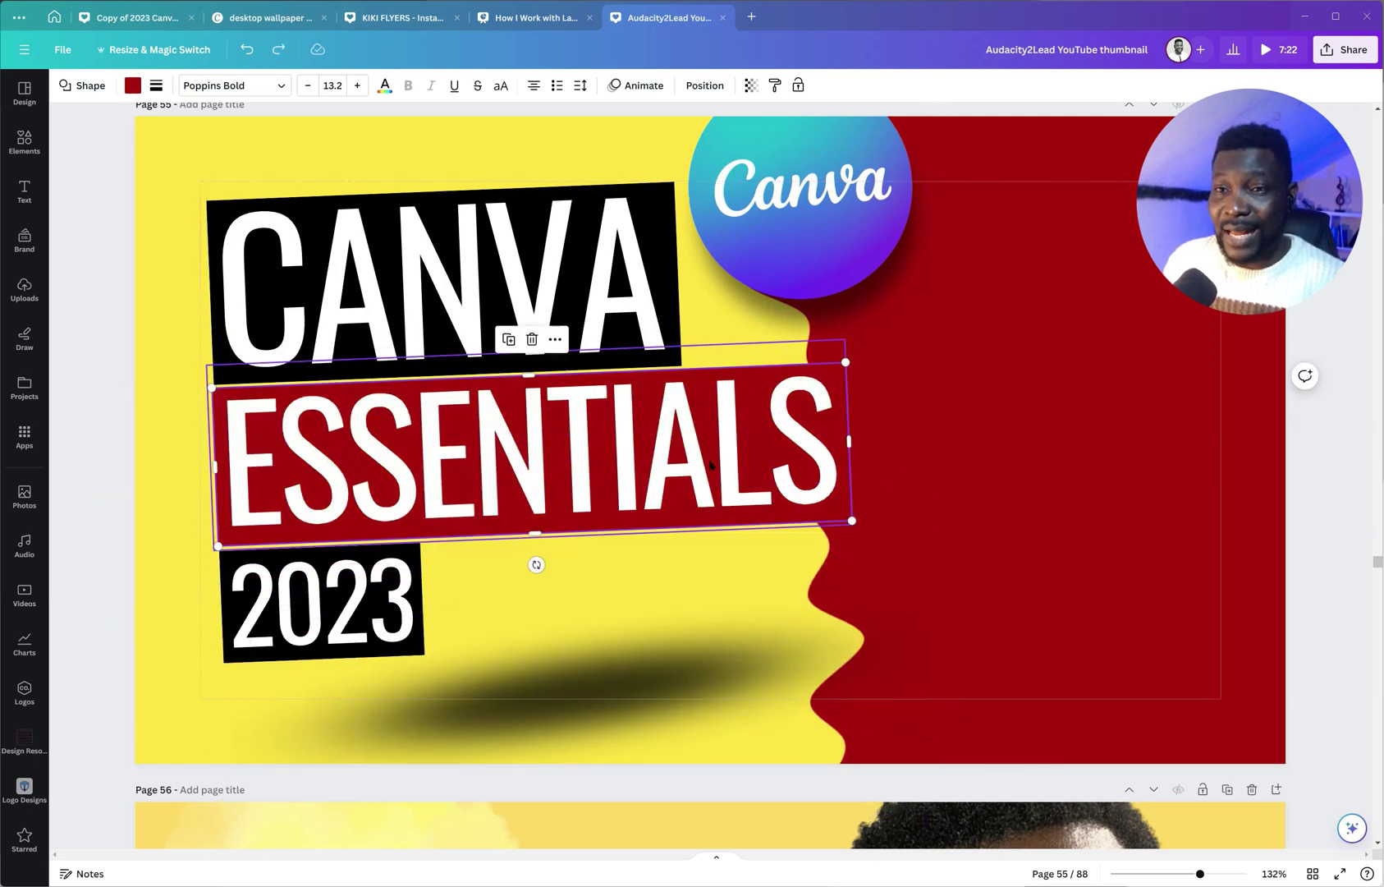